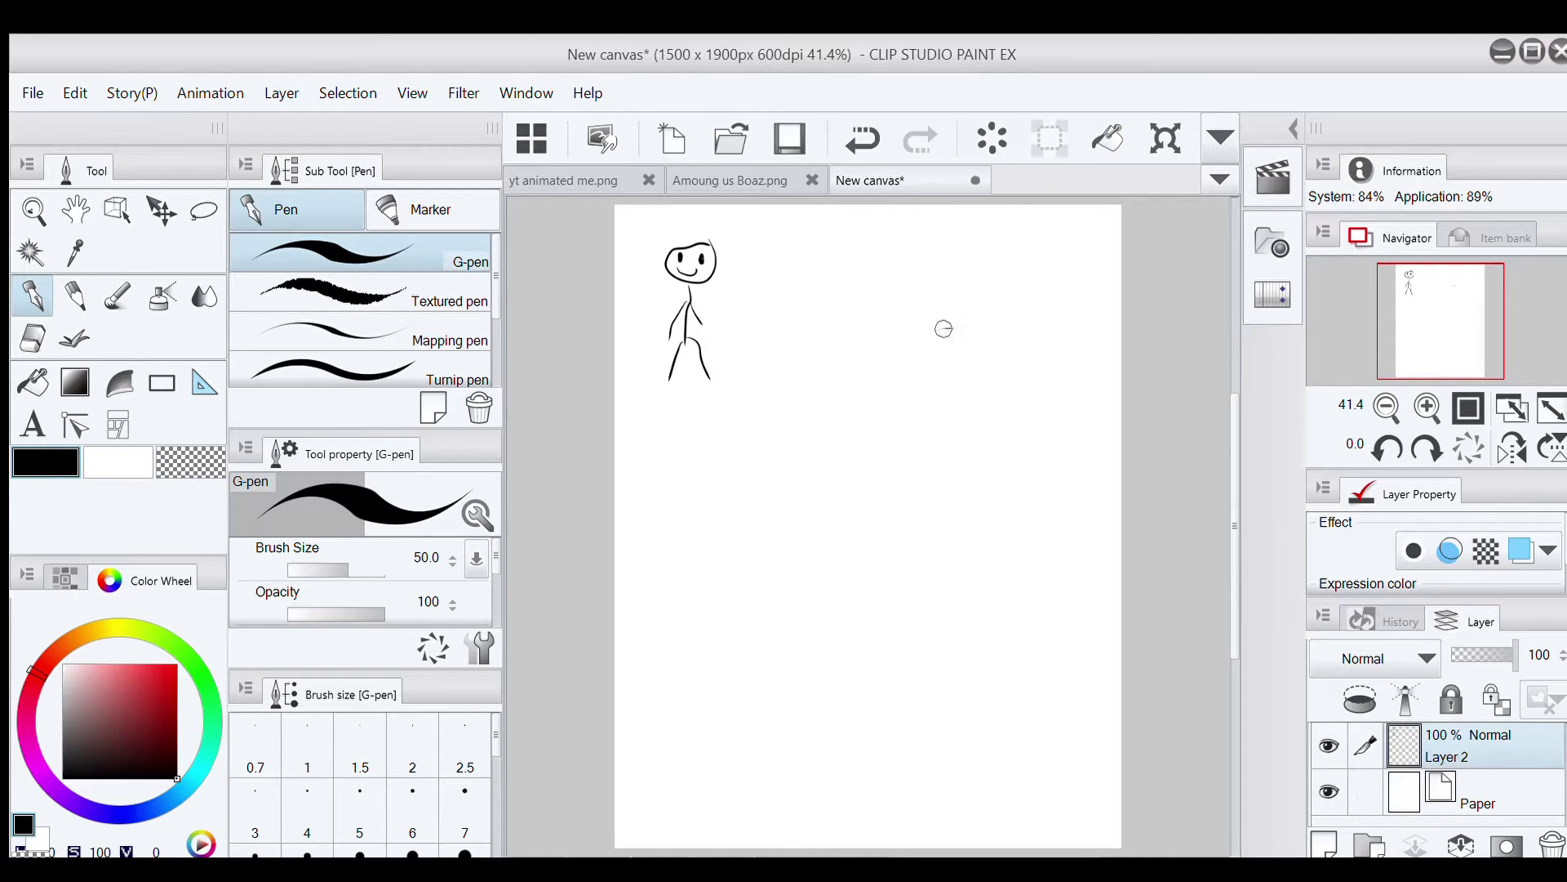
Draw a round black head outline to the right of the small stick figure with the G-pen, erasing stray edges and retracing it
{"action": "mouse_move", "coordinate": [951, 326]}
{"action": "left_mouse_down"}
{"action": "mouse_move", "coordinate": [910, 375]}
{"action": "mouse_move", "coordinate": [947, 328]}
{"action": "mouse_move", "coordinate": [997, 361]}
{"action": "mouse_move", "coordinate": [913, 390]}
{"action": "mouse_move", "coordinate": [922, 415]}
{"action": "mouse_move", "coordinate": [963, 407]}
{"action": "mouse_move", "coordinate": [994, 355]}
{"action": "mouse_move", "coordinate": [972, 416]}
{"action": "mouse_move", "coordinate": [926, 412]}
{"action": "mouse_move", "coordinate": [963, 395]}
{"action": "mouse_move", "coordinate": [972, 326]}
{"action": "mouse_move", "coordinate": [997, 370]}
{"action": "mouse_move", "coordinate": [978, 399]}
{"action": "mouse_move", "coordinate": [911, 401]}
{"action": "mouse_move", "coordinate": [952, 414]}
{"action": "mouse_move", "coordinate": [965, 407]}
{"action": "mouse_move", "coordinate": [908, 367]}
{"action": "mouse_move", "coordinate": [919, 340]}
{"action": "left_mouse_up"}
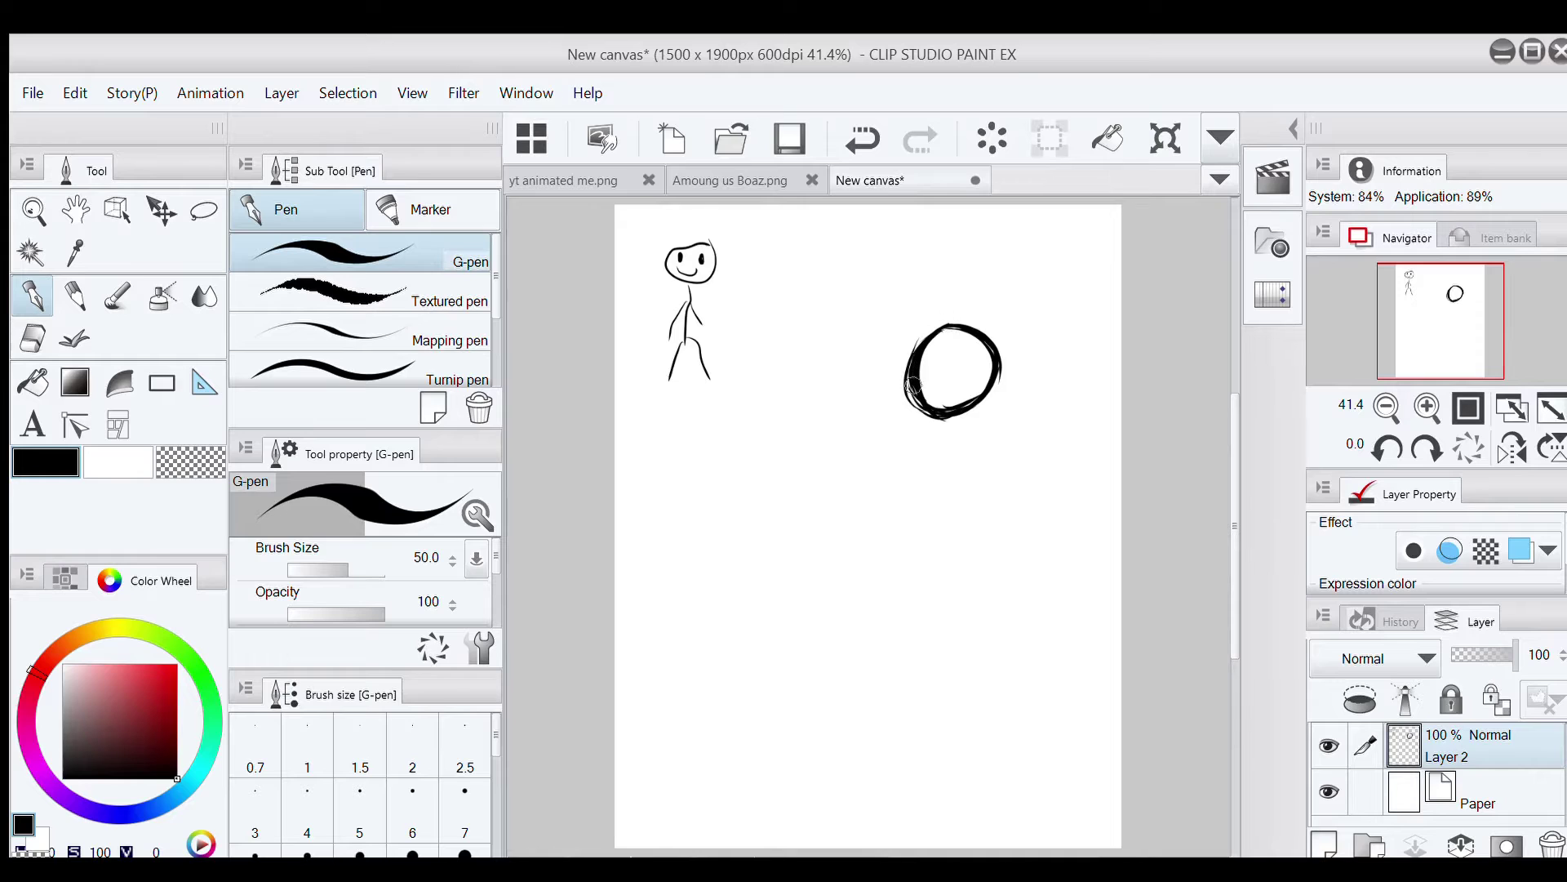
{"action": "key", "text": "e"}
{"action": "mouse_move", "coordinate": [923, 356]}
{"action": "left_mouse_down"}
{"action": "mouse_move", "coordinate": [932, 398]}
{"action": "mouse_move", "coordinate": [973, 394]}
{"action": "mouse_move", "coordinate": [987, 359]}
{"action": "mouse_move", "coordinate": [952, 336]}
{"action": "mouse_move", "coordinate": [922, 382]}
{"action": "mouse_move", "coordinate": [924, 332]}
{"action": "mouse_move", "coordinate": [906, 396]}
{"action": "mouse_move", "coordinate": [954, 415]}
{"action": "left_mouse_up"}
{"action": "mouse_move", "coordinate": [1004, 368]}
{"action": "left_mouse_down"}
{"action": "mouse_move", "coordinate": [916, 422]}
{"action": "mouse_move", "coordinate": [923, 325]}
{"action": "mouse_move", "coordinate": [957, 331]}
{"action": "mouse_move", "coordinate": [934, 329]}
{"action": "mouse_move", "coordinate": [946, 333]}
{"action": "mouse_move", "coordinate": [910, 368]}
{"action": "mouse_move", "coordinate": [929, 335]}
{"action": "mouse_move", "coordinate": [935, 408]}
{"action": "left_mouse_up"}
{"action": "left_click", "coordinate": [32, 295]}
{"action": "mouse_move", "coordinate": [939, 330]}
{"action": "left_mouse_down"}
{"action": "mouse_move", "coordinate": [986, 334]}
{"action": "mouse_move", "coordinate": [993, 391]}
{"action": "mouse_move", "coordinate": [996, 349]}
{"action": "mouse_move", "coordinate": [1000, 368]}
{"action": "mouse_move", "coordinate": [984, 397]}
{"action": "mouse_move", "coordinate": [917, 397]}
{"action": "mouse_move", "coordinate": [972, 406]}
{"action": "mouse_move", "coordinate": [925, 407]}
{"action": "mouse_move", "coordinate": [987, 389]}
{"action": "left_mouse_up"}
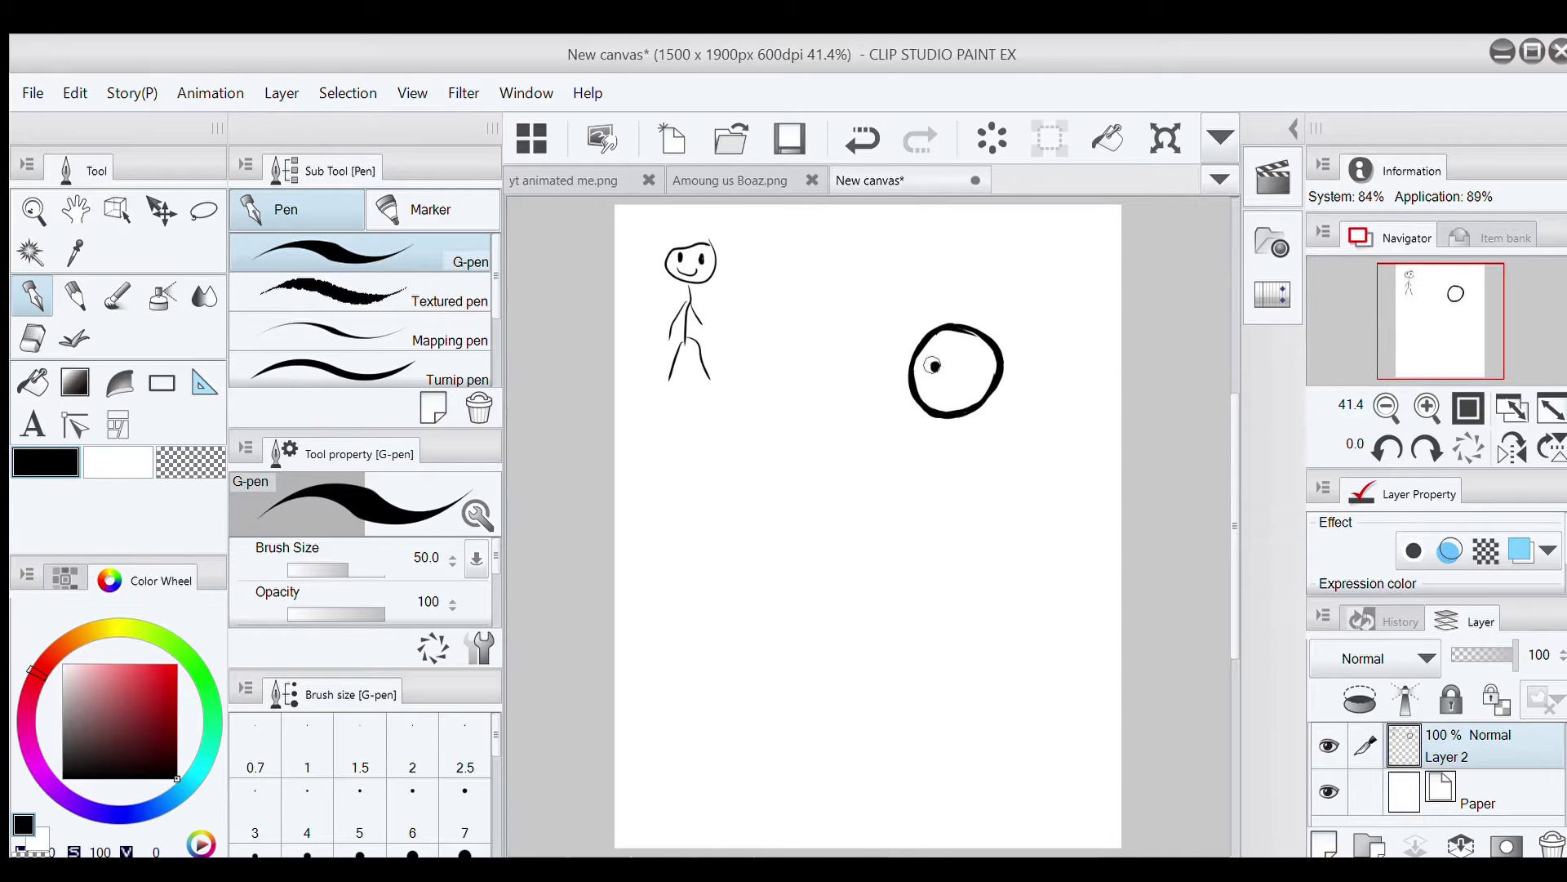
Draw two oval eyes and a curved smile inside the new stick figure's head
{"action": "mouse_move", "coordinate": [934, 376]}
{"action": "left_mouse_down"}
{"action": "mouse_move", "coordinate": [933, 362]}
{"action": "mouse_move", "coordinate": [933, 377]}
{"action": "left_mouse_up"}
{"action": "left_click_drag", "start_coordinate": [975, 361], "coordinate": [974, 355]}
{"action": "left_click_drag", "start_coordinate": [942, 392], "coordinate": [966, 389]}
Draw a straight torso below the head and two spread legs from its lower end
{"action": "mouse_move", "coordinate": [946, 464]}
{"action": "left_mouse_down"}
{"action": "mouse_move", "coordinate": [955, 416]}
{"action": "mouse_move", "coordinate": [949, 501]}
{"action": "left_mouse_up"}
{"action": "left_click_drag", "start_coordinate": [950, 446], "coordinate": [947, 545]}
{"action": "left_click_drag", "start_coordinate": [946, 473], "coordinate": [945, 570]}
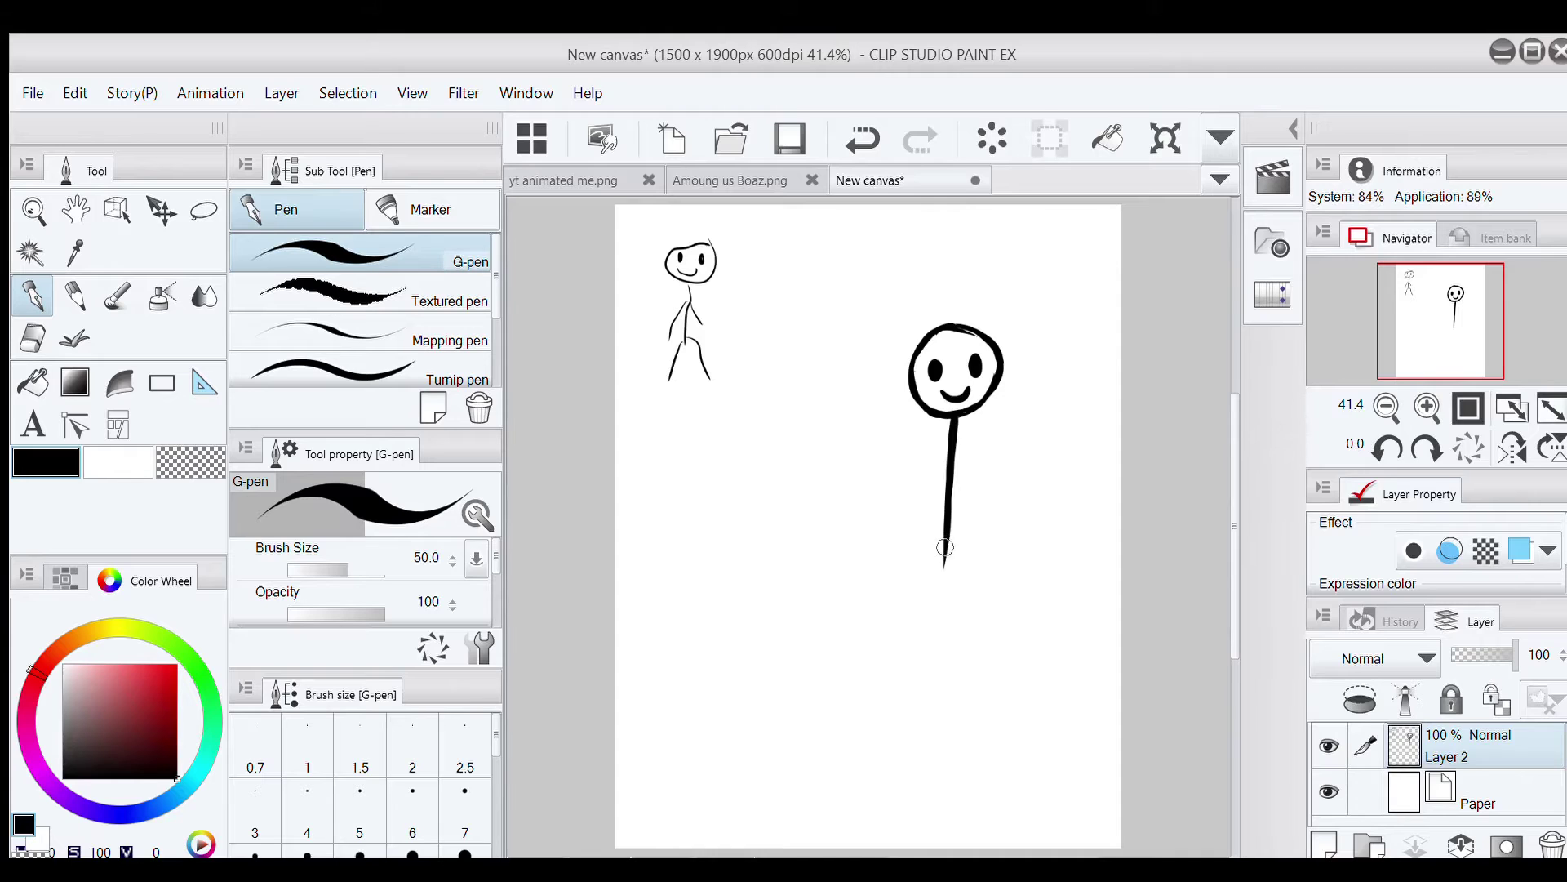
{"action": "left_click_drag", "start_coordinate": [944, 550], "coordinate": [912, 614]}
{"action": "left_click_drag", "start_coordinate": [943, 552], "coordinate": [904, 642]}
{"action": "left_click_drag", "start_coordinate": [944, 554], "coordinate": [963, 634]}
{"action": "left_click_drag", "start_coordinate": [945, 551], "coordinate": [964, 636]}
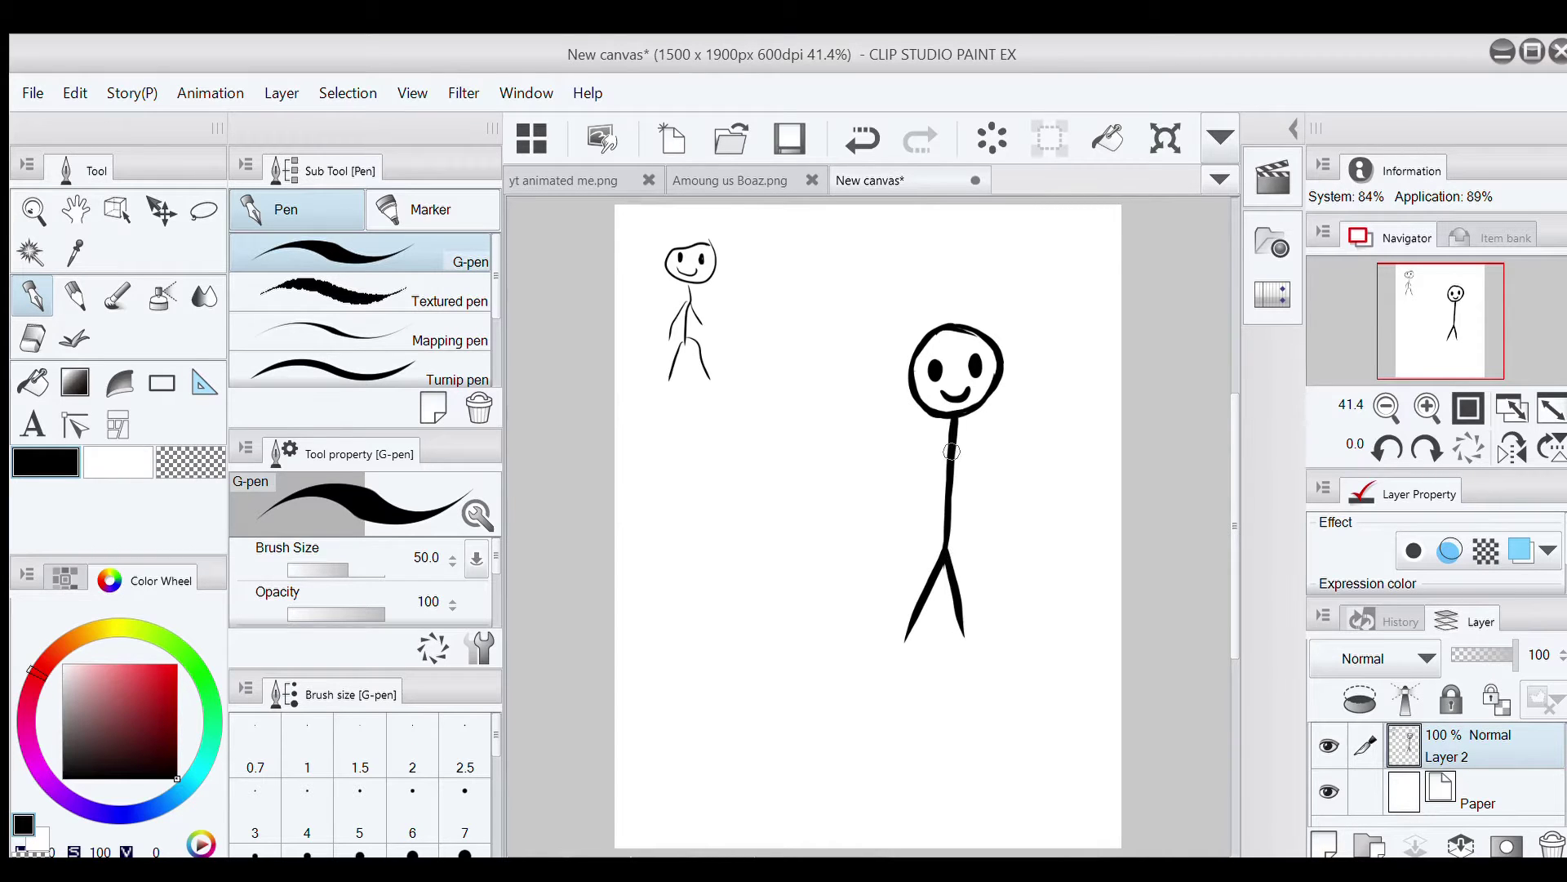
Draw two downward-slanting arms from the upper torso of the new stick figure
{"action": "left_click_drag", "start_coordinate": [950, 455], "coordinate": [918, 520]}
{"action": "left_click_drag", "start_coordinate": [952, 453], "coordinate": [972, 511]}
{"action": "left_click_drag", "start_coordinate": [952, 455], "coordinate": [977, 523]}
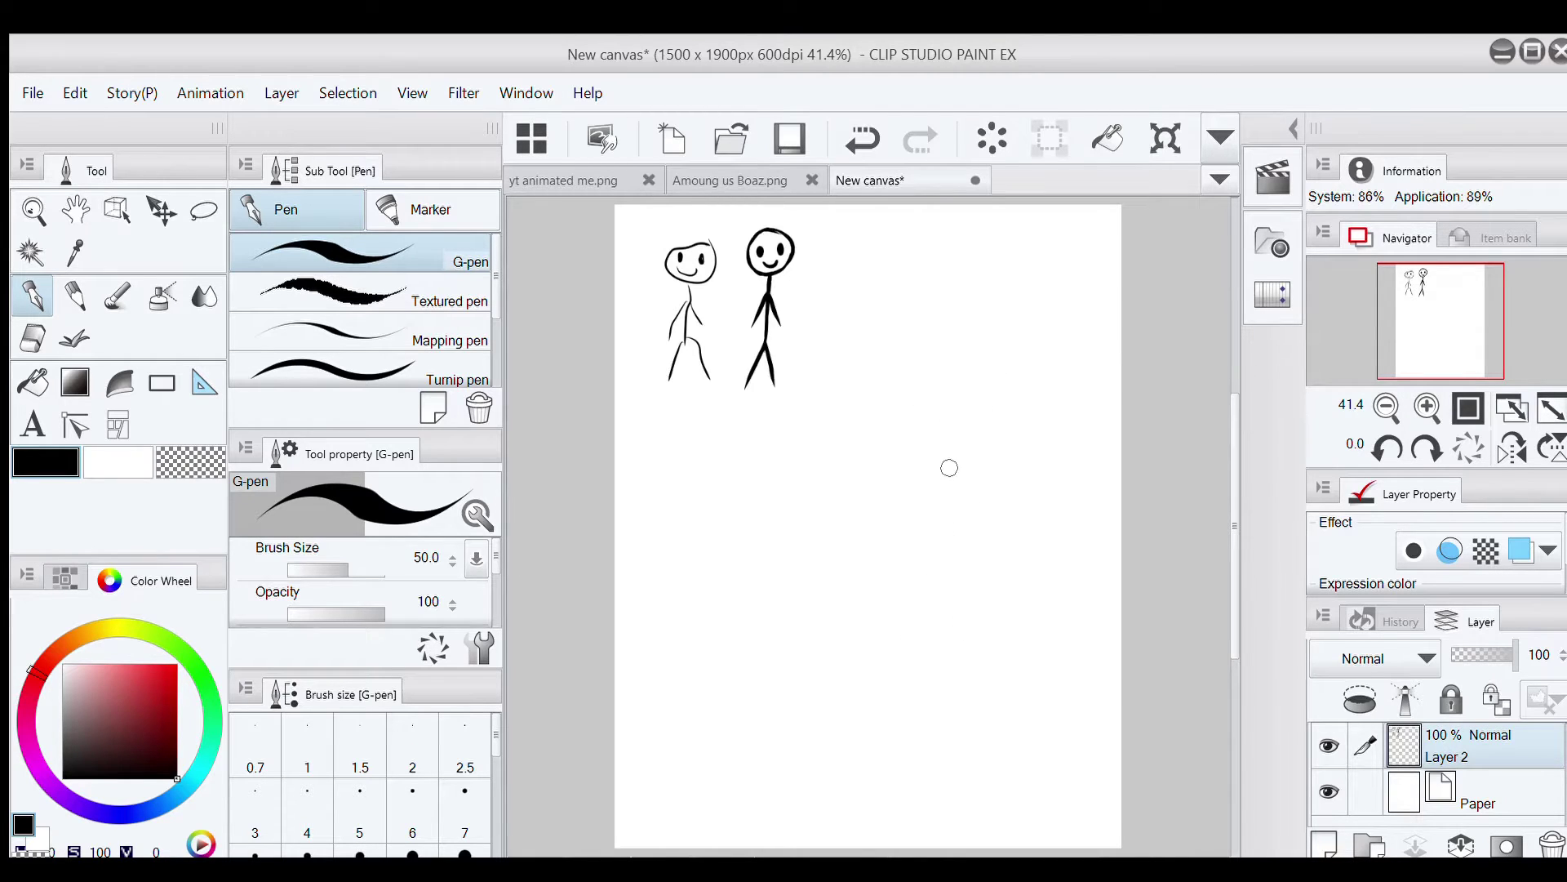
Sketch a large black circle below and to the right of the stick figures, and erase its rough side sections
{"action": "mouse_move", "coordinate": [977, 370]}
{"action": "left_mouse_down"}
{"action": "mouse_move", "coordinate": [865, 550]}
{"action": "mouse_move", "coordinate": [1005, 351]}
{"action": "mouse_move", "coordinate": [857, 581]}
{"action": "mouse_move", "coordinate": [1031, 382]}
{"action": "mouse_move", "coordinate": [873, 604]}
{"action": "mouse_move", "coordinate": [979, 347]}
{"action": "mouse_move", "coordinate": [812, 522]}
{"action": "left_mouse_up"}
{"action": "left_click", "coordinate": [33, 337]}
{"action": "mouse_move", "coordinate": [999, 373]}
{"action": "left_mouse_down"}
{"action": "mouse_move", "coordinate": [911, 368]}
{"action": "mouse_move", "coordinate": [813, 494]}
{"action": "left_mouse_up"}
{"action": "mouse_move", "coordinate": [820, 579]}
{"action": "left_mouse_down"}
{"action": "mouse_move", "coordinate": [857, 363]}
{"action": "mouse_move", "coordinate": [813, 498]}
{"action": "mouse_move", "coordinate": [823, 438]}
{"action": "mouse_move", "coordinate": [864, 402]}
{"action": "mouse_move", "coordinate": [833, 472]}
{"action": "mouse_move", "coordinate": [863, 409]}
{"action": "mouse_move", "coordinate": [843, 524]}
{"action": "mouse_move", "coordinate": [837, 461]}
{"action": "mouse_move", "coordinate": [875, 575]}
{"action": "mouse_move", "coordinate": [842, 521]}
{"action": "mouse_move", "coordinate": [873, 584]}
{"action": "mouse_move", "coordinate": [958, 603]}
{"action": "mouse_move", "coordinate": [1060, 499]}
{"action": "mouse_move", "coordinate": [1007, 387]}
{"action": "left_mouse_up"}
{"action": "mouse_move", "coordinate": [994, 569]}
{"action": "left_mouse_down"}
{"action": "mouse_move", "coordinate": [1031, 559]}
{"action": "mouse_move", "coordinate": [875, 551]}
{"action": "mouse_move", "coordinate": [920, 573]}
{"action": "mouse_move", "coordinate": [1024, 506]}
{"action": "mouse_move", "coordinate": [1029, 439]}
{"action": "mouse_move", "coordinate": [1033, 504]}
{"action": "mouse_move", "coordinate": [1041, 415]}
{"action": "left_mouse_up"}
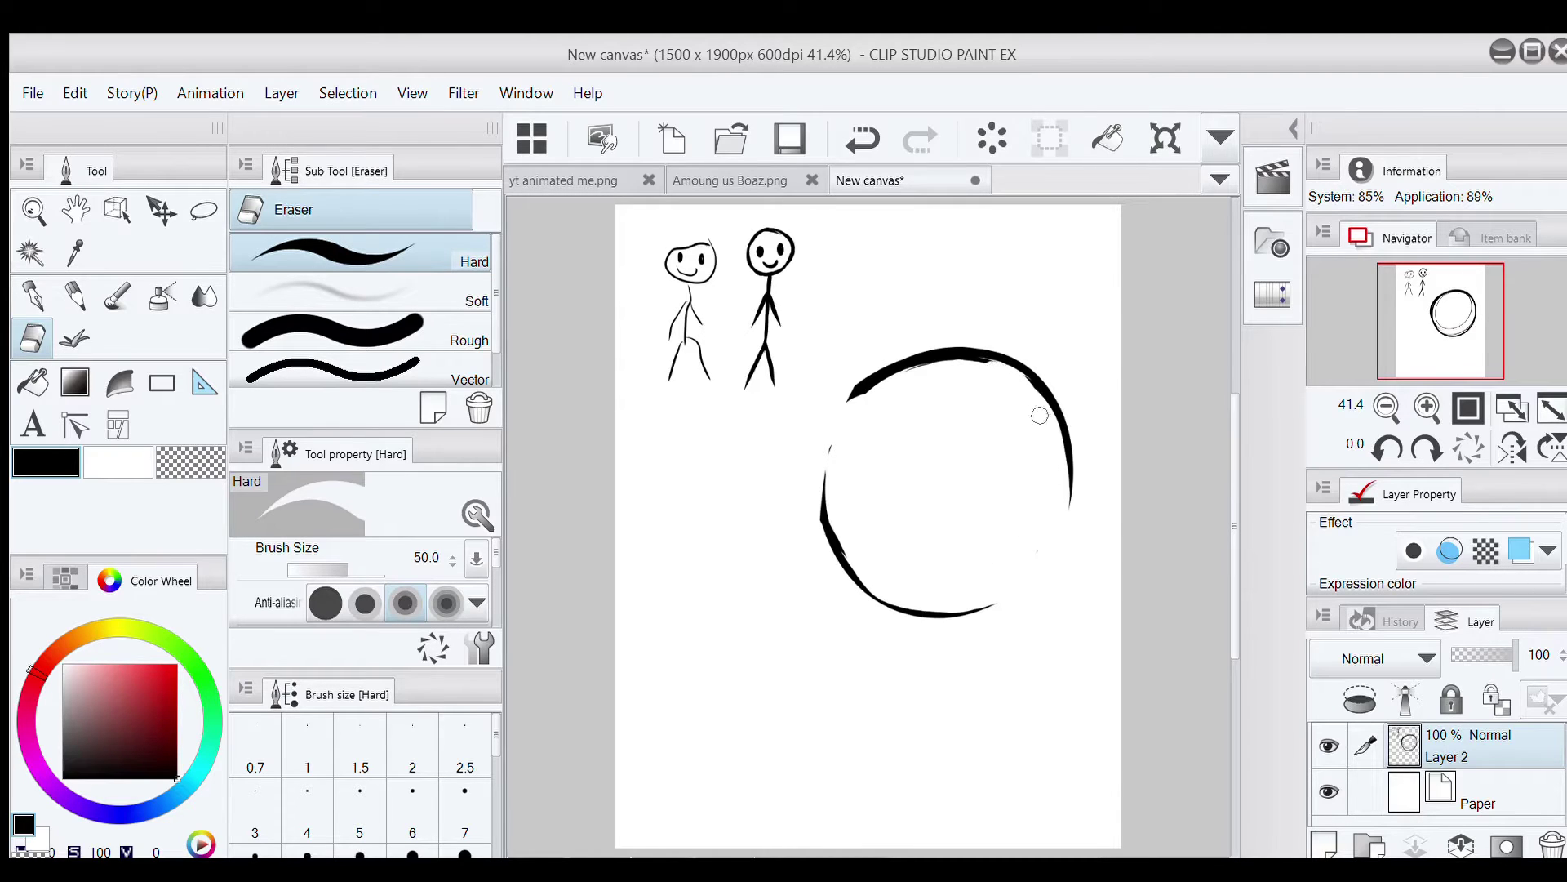
Redraw the missing sections of the large circle in black to close a clean, thick outline, undoing unsuccessful strokes
{"action": "left_click", "coordinate": [35, 295]}
{"action": "mouse_move", "coordinate": [946, 351]}
{"action": "left_mouse_down"}
{"action": "mouse_move", "coordinate": [853, 394]}
{"action": "mouse_move", "coordinate": [808, 548]}
{"action": "left_mouse_up"}
{"action": "left_click", "coordinate": [862, 139]}
{"action": "mouse_move", "coordinate": [968, 352]}
{"action": "left_mouse_down"}
{"action": "mouse_move", "coordinate": [849, 408]}
{"action": "mouse_move", "coordinate": [828, 490]}
{"action": "left_mouse_up"}
{"action": "left_click", "coordinate": [862, 139]}
{"action": "mouse_move", "coordinate": [978, 352]}
{"action": "left_mouse_down"}
{"action": "mouse_move", "coordinate": [853, 400]}
{"action": "mouse_move", "coordinate": [823, 563]}
{"action": "mouse_move", "coordinate": [894, 611]}
{"action": "left_mouse_up"}
{"action": "mouse_move", "coordinate": [1007, 366]}
{"action": "left_mouse_down"}
{"action": "mouse_move", "coordinate": [1068, 500]}
{"action": "mouse_move", "coordinate": [935, 613]}
{"action": "mouse_move", "coordinate": [871, 606]}
{"action": "left_mouse_up"}
{"action": "key", "text": "e"}
{"action": "key", "text": "p"}
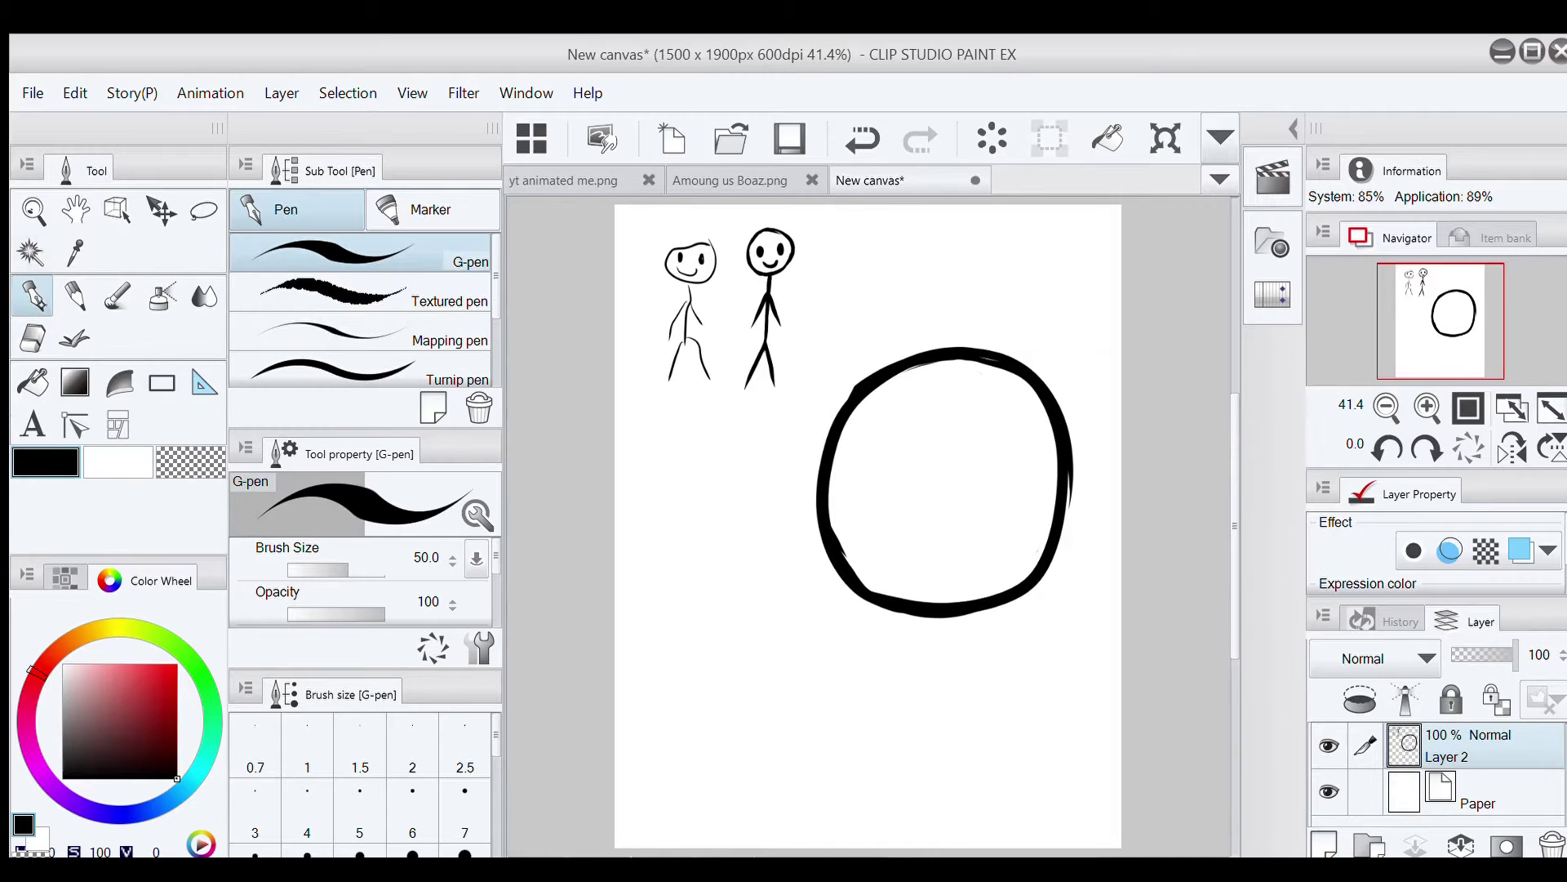
Draw a curved vertical centre line from the top of the large circle to well below its lower edge
{"action": "left_click_drag", "start_coordinate": [956, 358], "coordinate": [943, 495]}
{"action": "left_click", "coordinate": [862, 139]}
{"action": "left_click", "coordinate": [862, 139]}
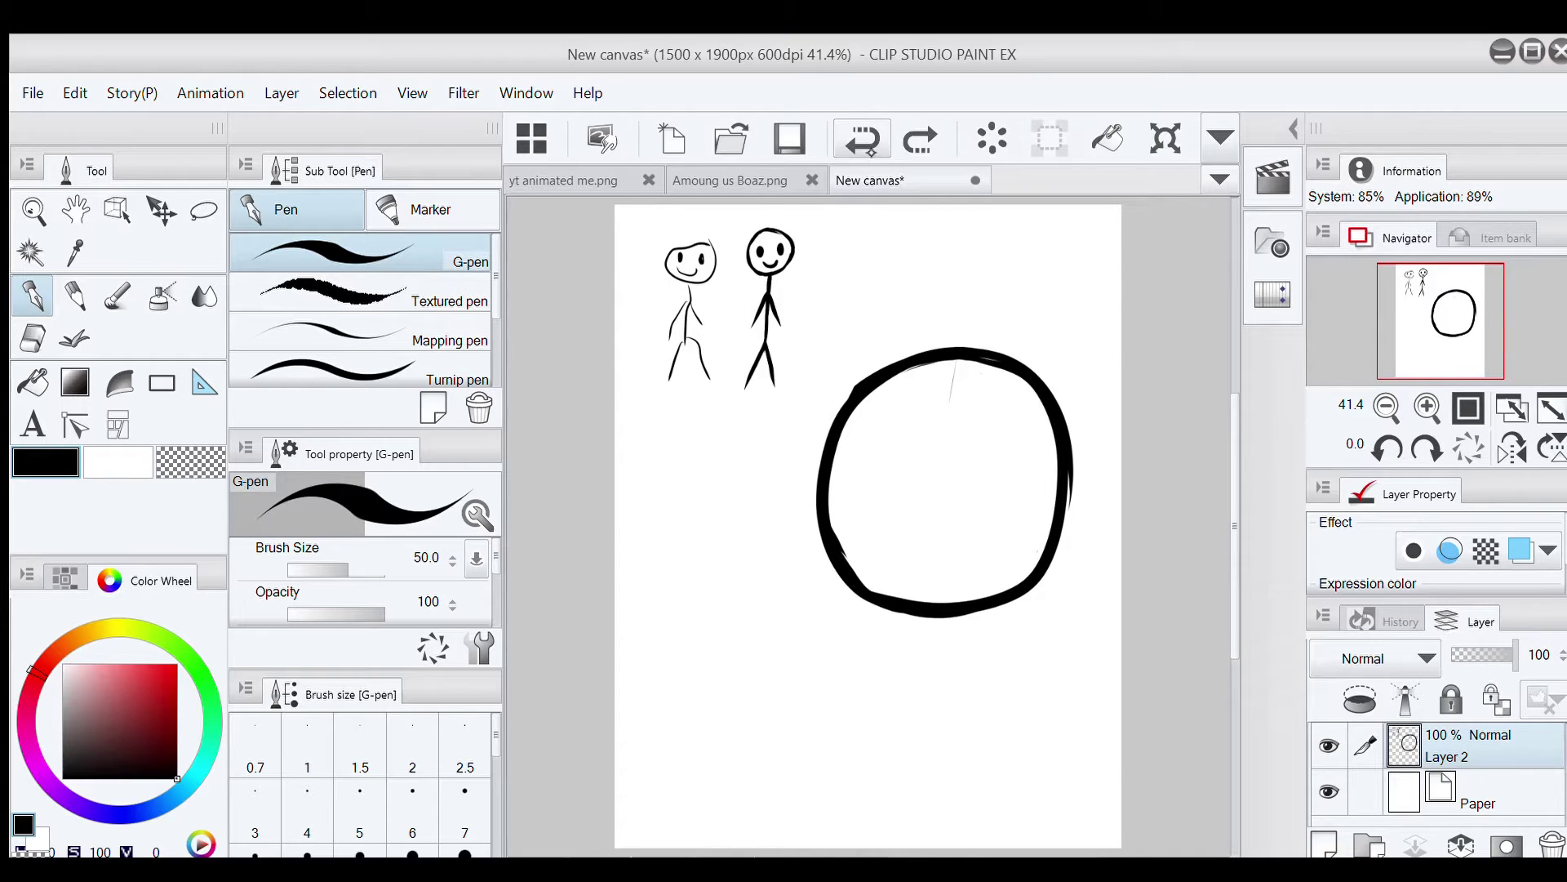
{"action": "mouse_move", "coordinate": [947, 357]}
{"action": "left_mouse_down"}
{"action": "mouse_move", "coordinate": [898, 584]}
{"action": "mouse_move", "coordinate": [902, 543]}
{"action": "mouse_move", "coordinate": [898, 755]}
{"action": "left_mouse_up"}
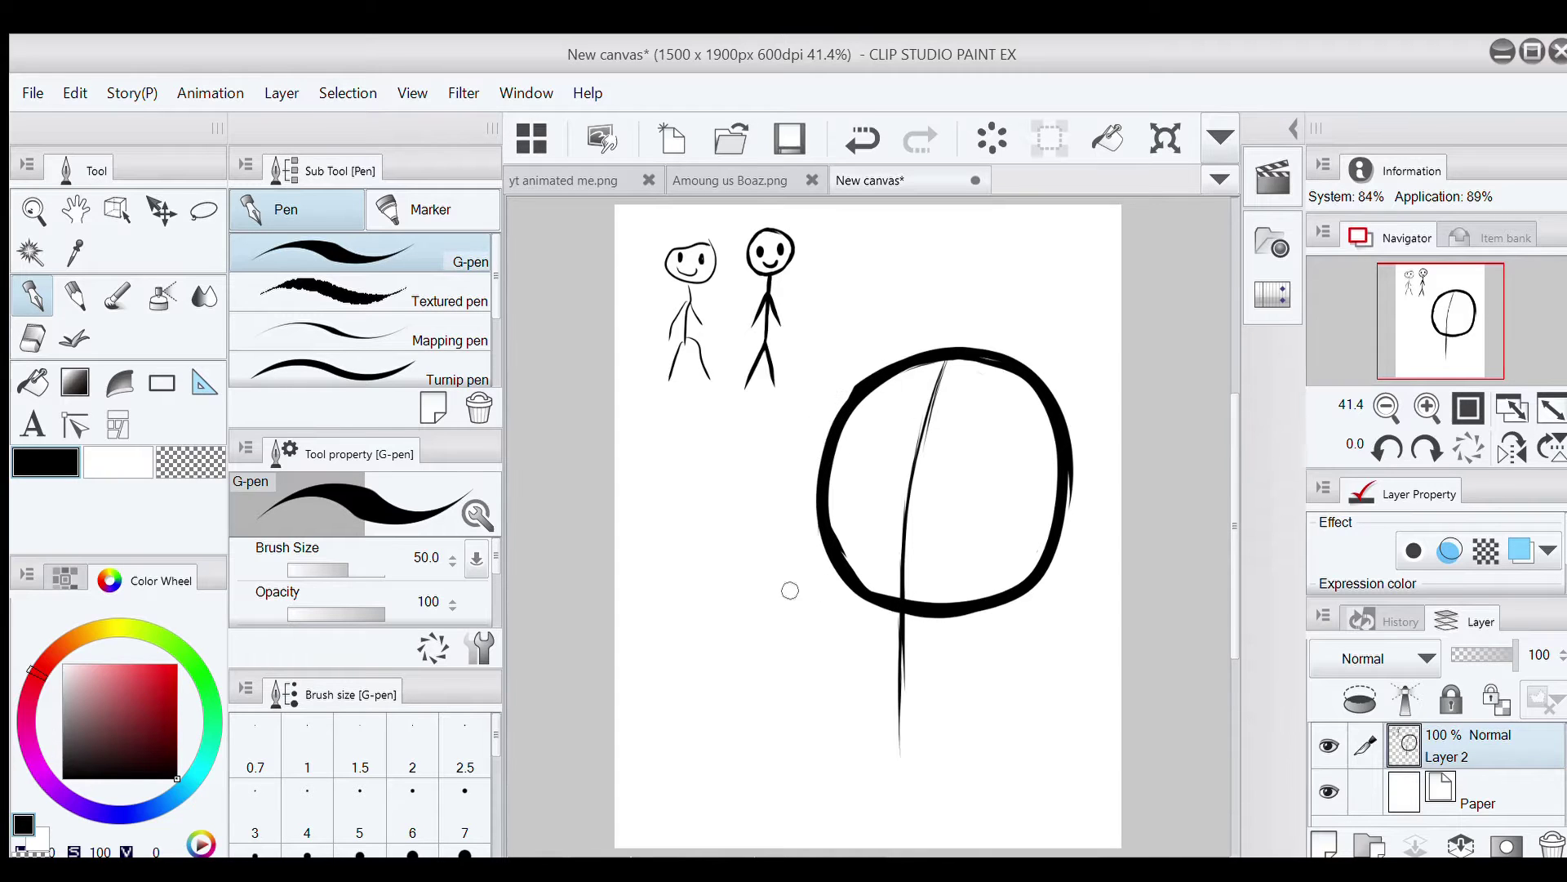
Trace the circle's upper-left edge in purple and draw a red horizontal line across the circle's middle
{"action": "left_click", "coordinate": [157, 698]}
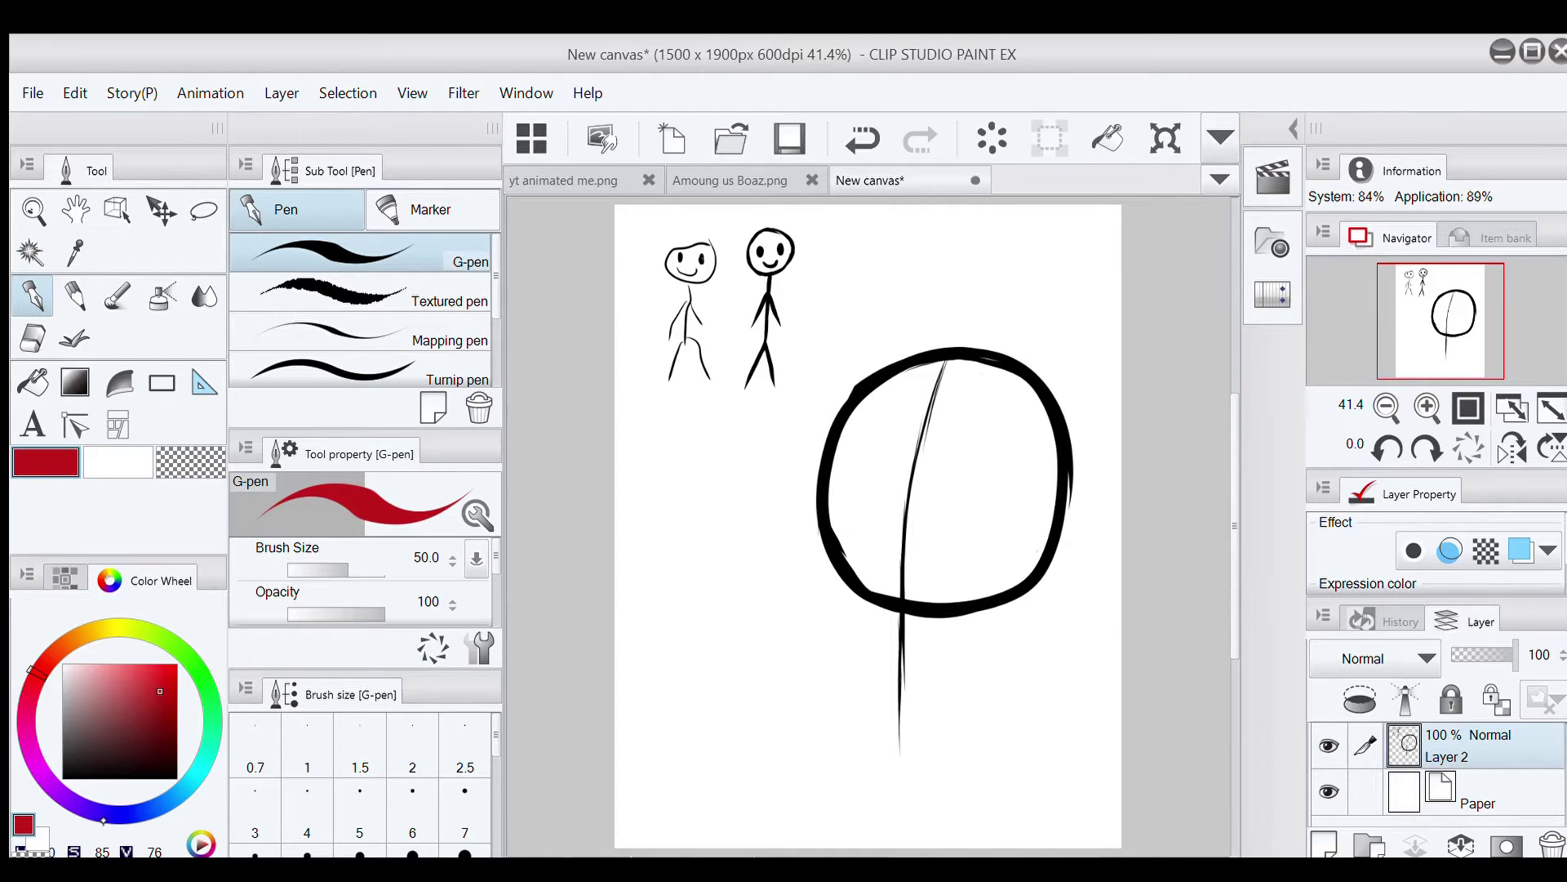
{"action": "left_click_drag", "start_coordinate": [843, 404], "coordinate": [818, 510]}
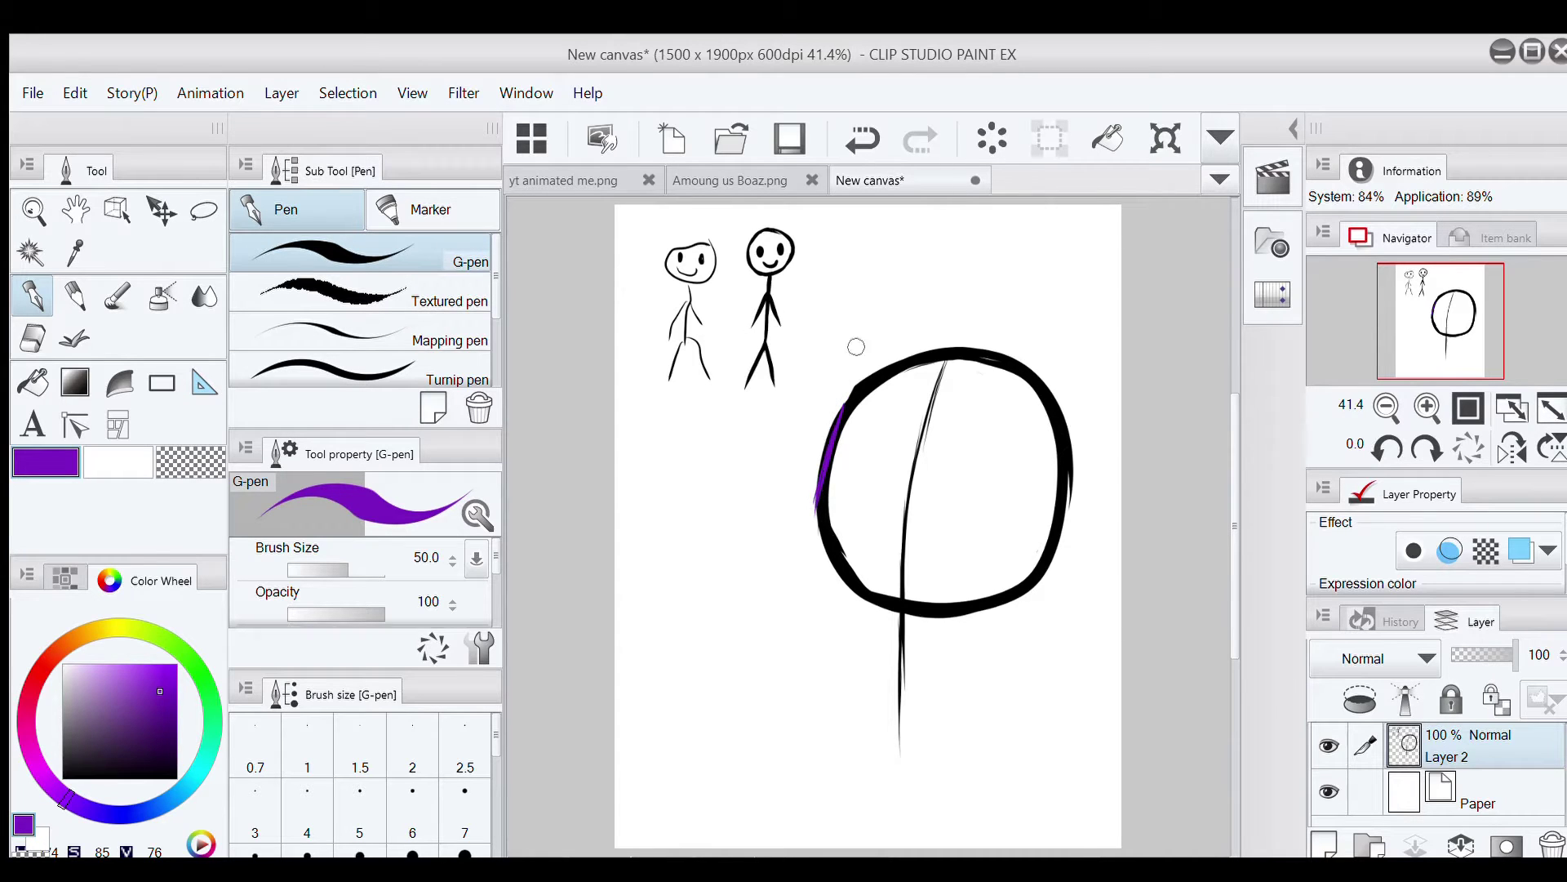
{"action": "left_click", "coordinate": [37, 663]}
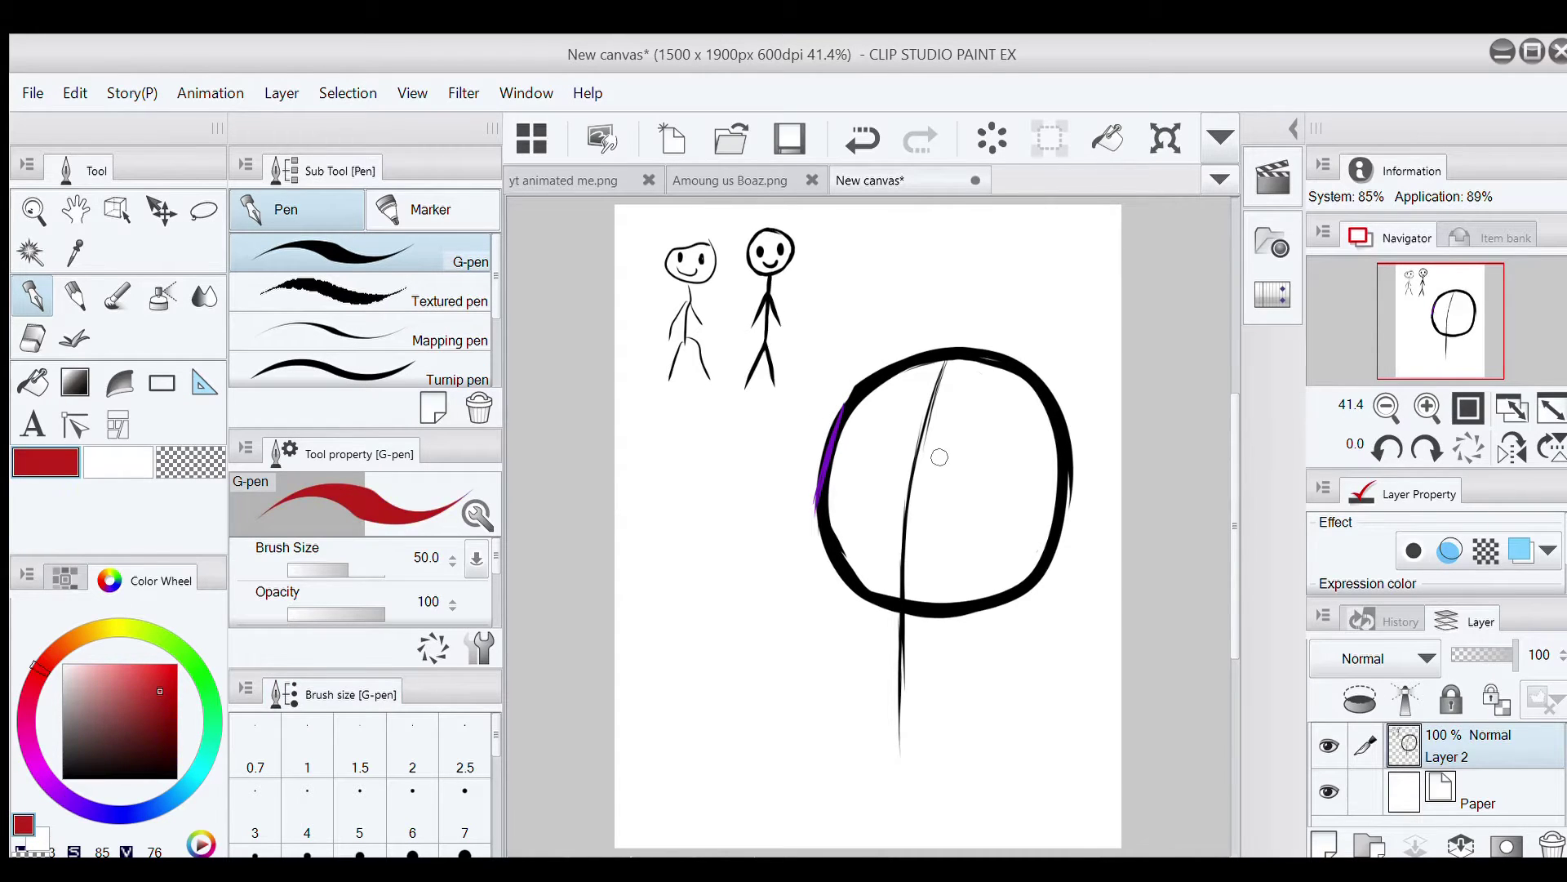
{"action": "left_click_drag", "start_coordinate": [821, 479], "coordinate": [1076, 485]}
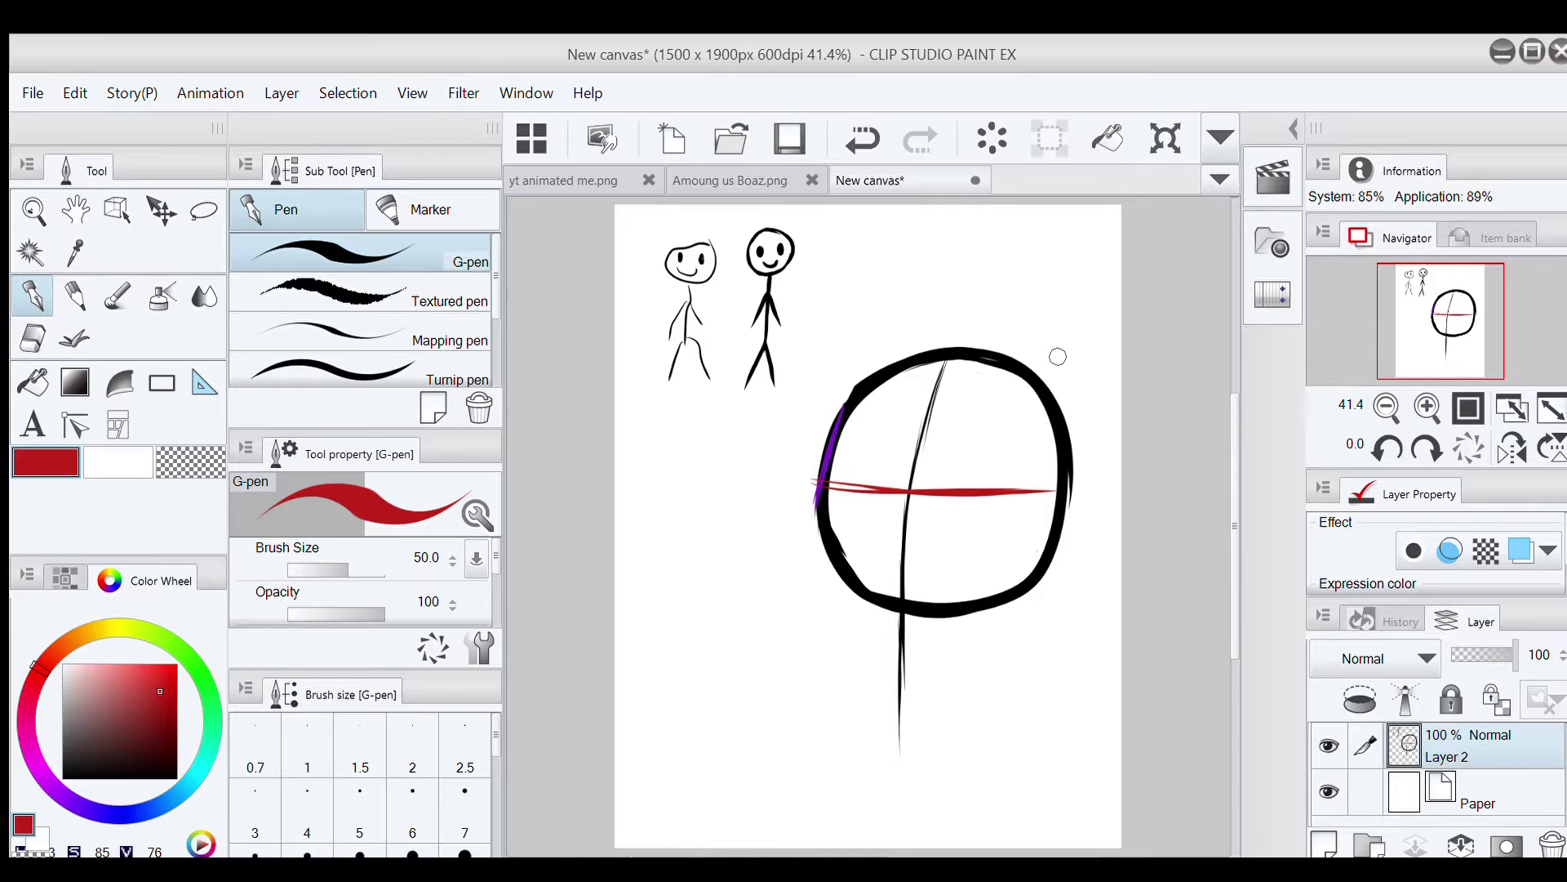
Draw red measuring guides beside the circle for its lower half, repeat that span below, and add a red chin line
{"action": "mouse_move", "coordinate": [1069, 489]}
{"action": "left_mouse_down"}
{"action": "mouse_move", "coordinate": [1088, 491]}
{"action": "mouse_move", "coordinate": [1072, 584]}
{"action": "left_mouse_up"}
{"action": "left_click_drag", "start_coordinate": [969, 612], "coordinate": [1086, 602]}
{"action": "left_click_drag", "start_coordinate": [1088, 493], "coordinate": [1079, 590]}
{"action": "left_click_drag", "start_coordinate": [1086, 498], "coordinate": [1076, 600]}
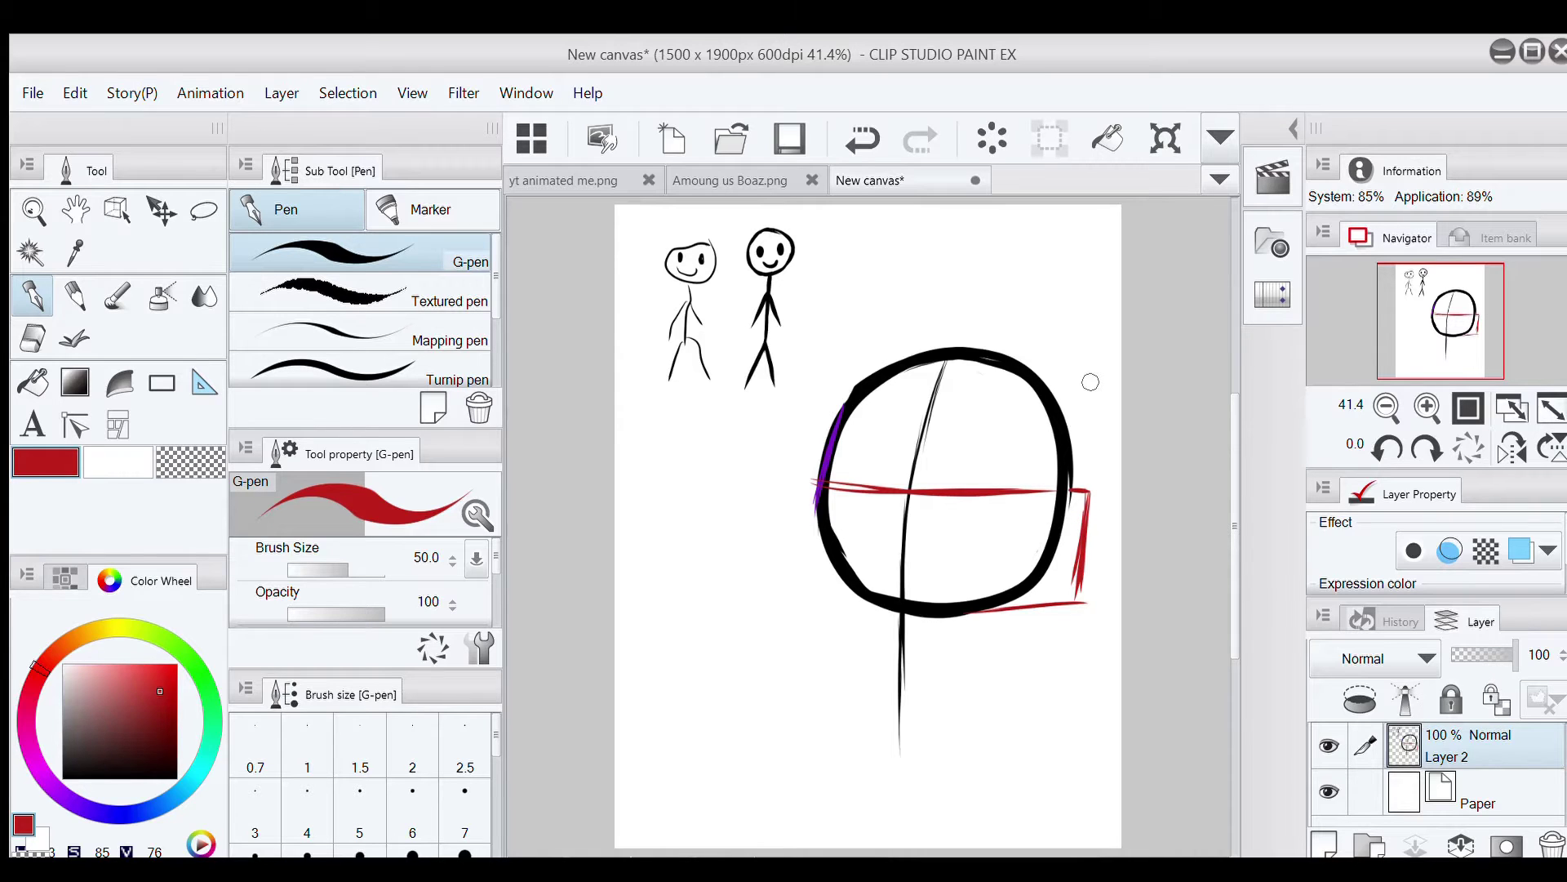
{"action": "left_click_drag", "start_coordinate": [1038, 715], "coordinate": [1070, 711]}
{"action": "mouse_move", "coordinate": [1083, 604]}
{"action": "left_mouse_down"}
{"action": "mouse_move", "coordinate": [1074, 714]}
{"action": "mouse_move", "coordinate": [808, 713]}
{"action": "left_mouse_up"}
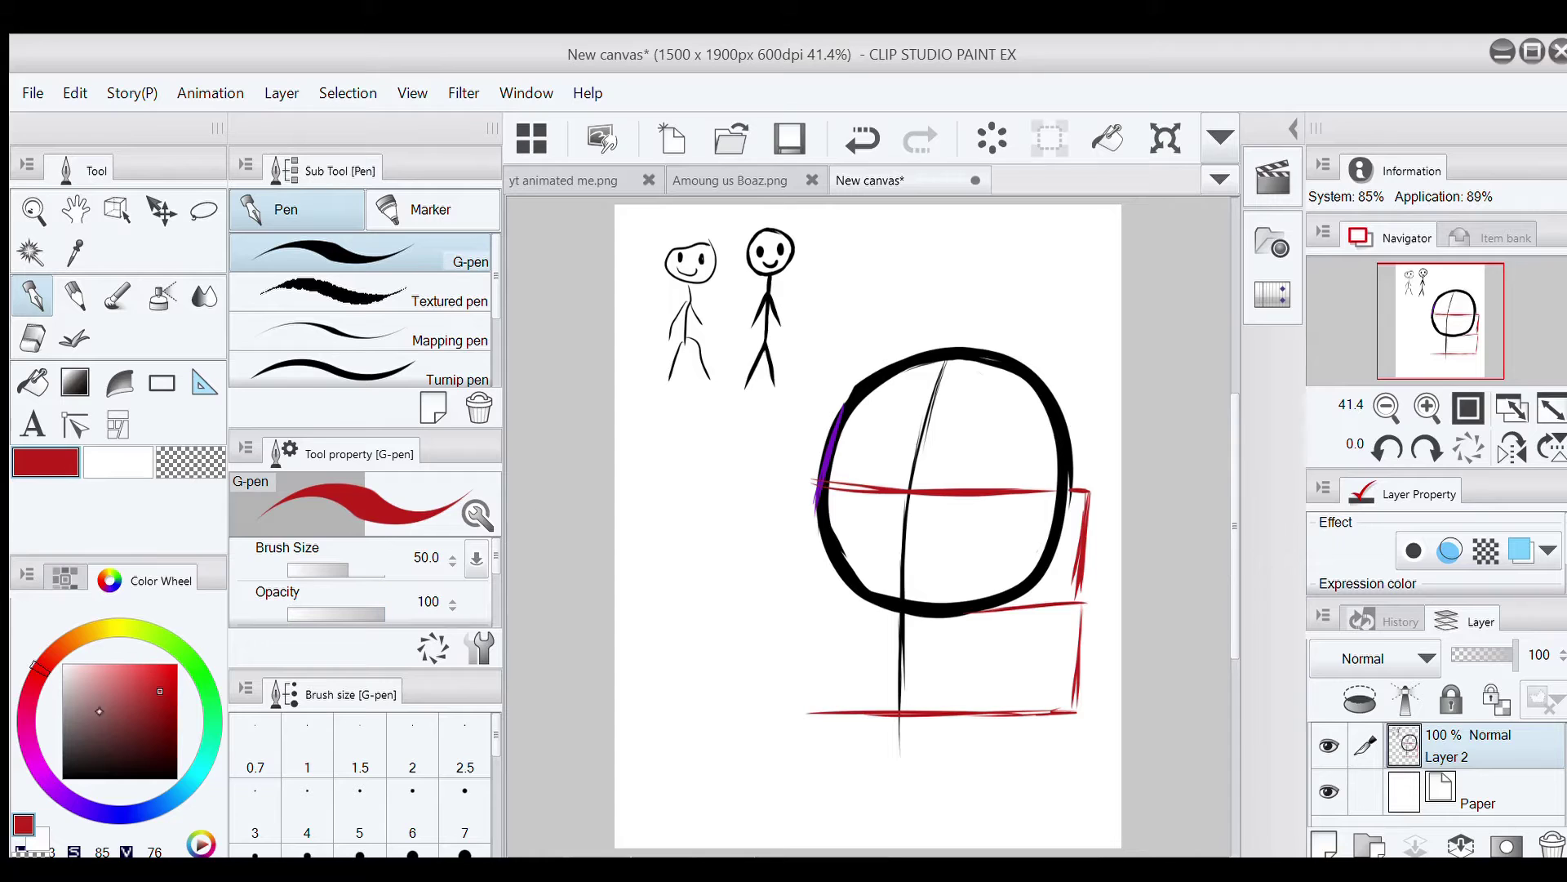
Sample the purple from the circle's edge and continue tracing down its lower-left side
{"action": "left_click", "coordinate": [75, 254]}
{"action": "left_click", "coordinate": [830, 453]}
{"action": "key", "text": "p"}
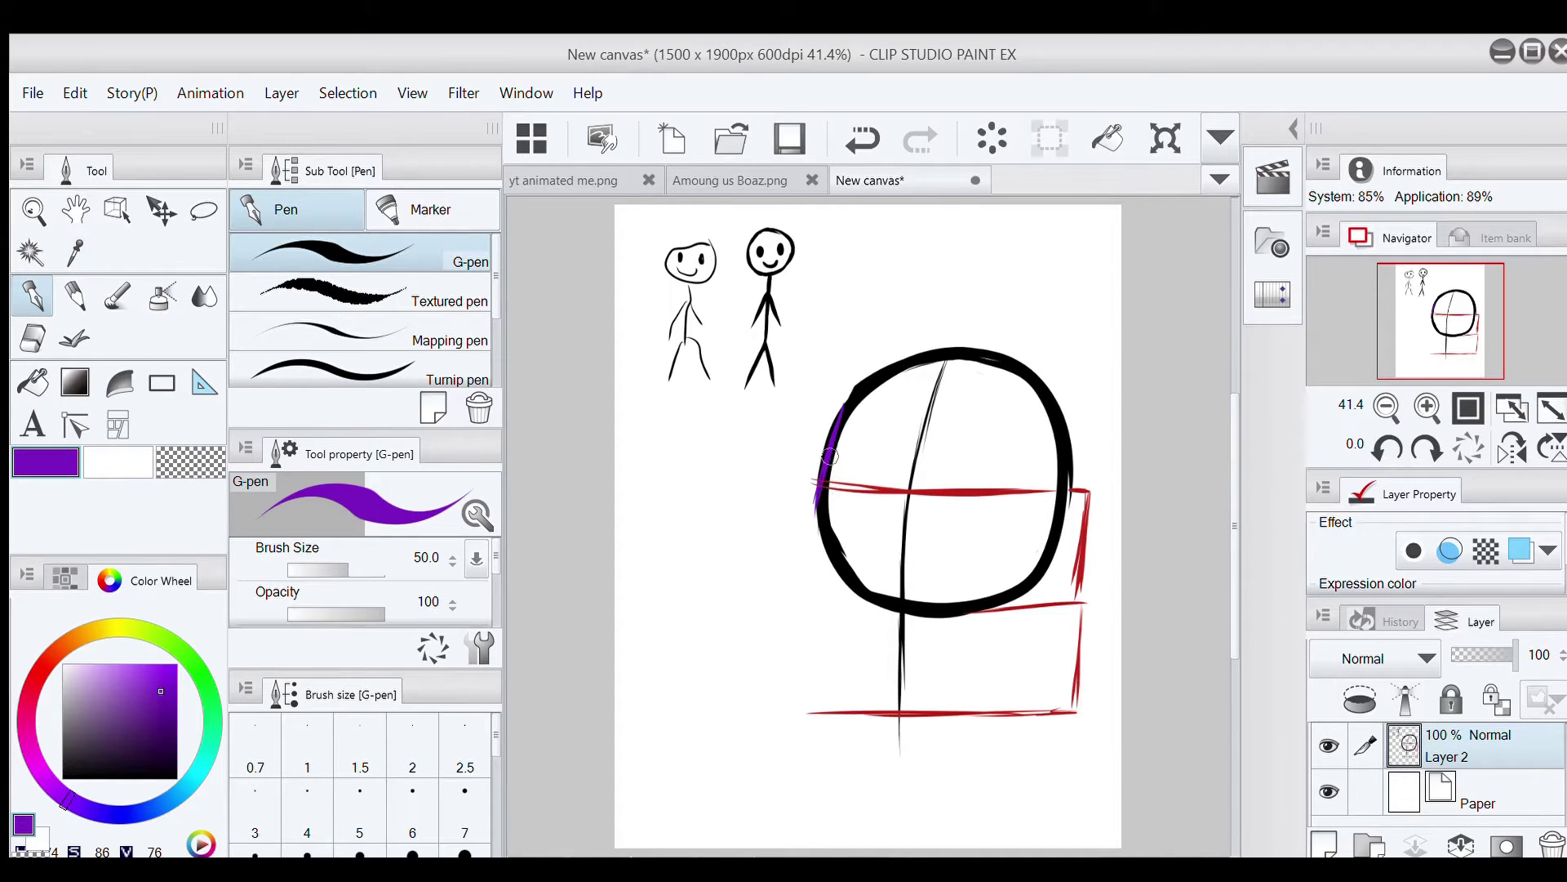
{"action": "left_click_drag", "start_coordinate": [817, 491], "coordinate": [835, 565]}
Sample the red and draw bracket guides marking the upper, middle and lower ends of the purple arc
{"action": "left_click", "coordinate": [75, 253]}
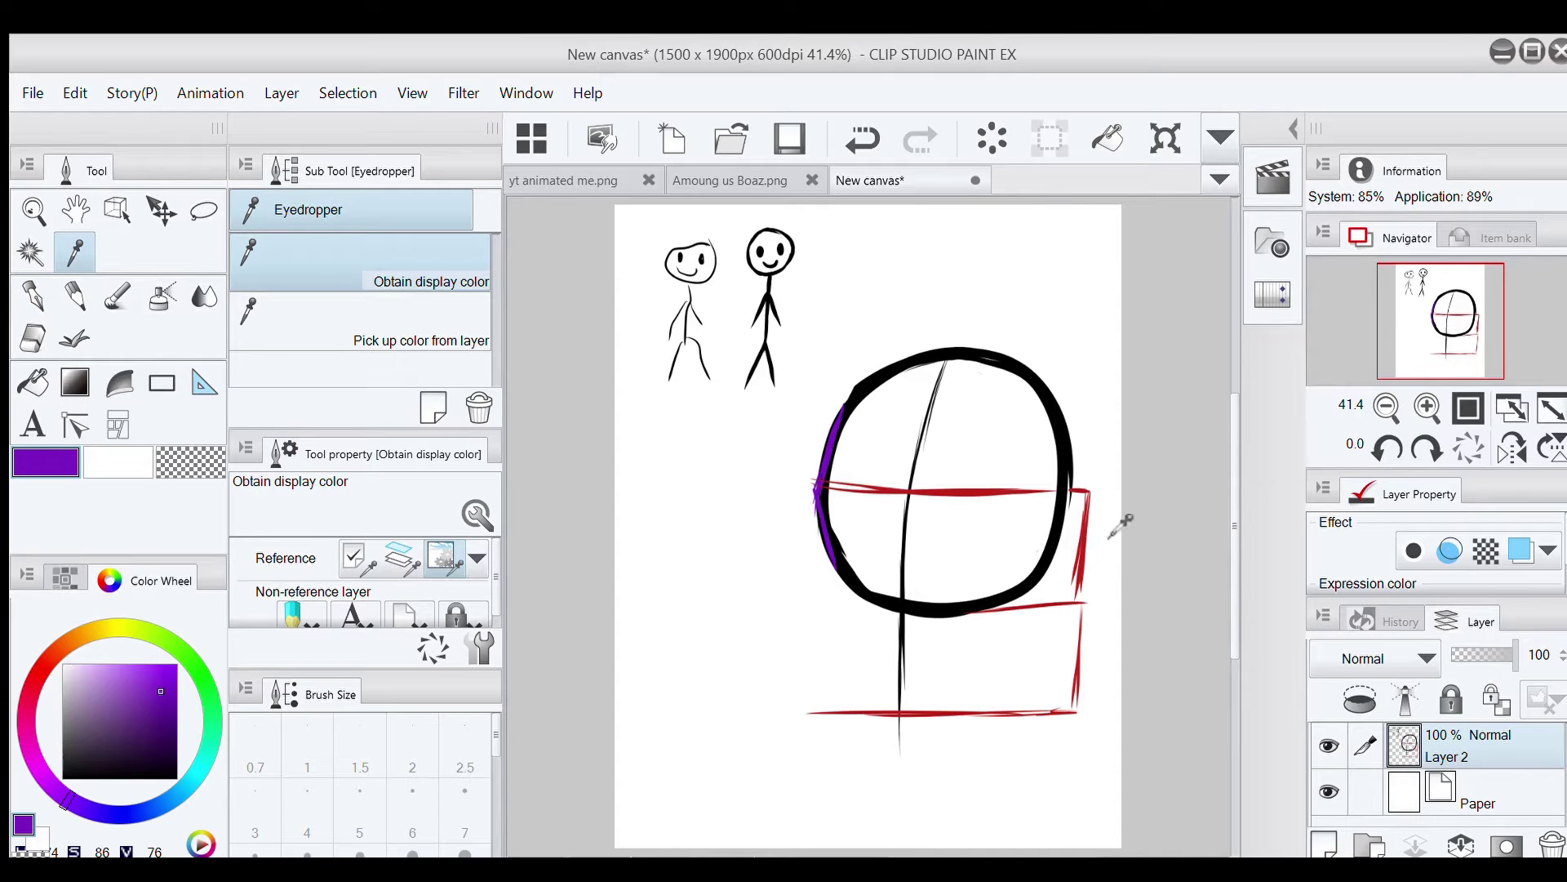
{"action": "left_click", "coordinate": [1076, 562]}
{"action": "left_click", "coordinate": [33, 295]}
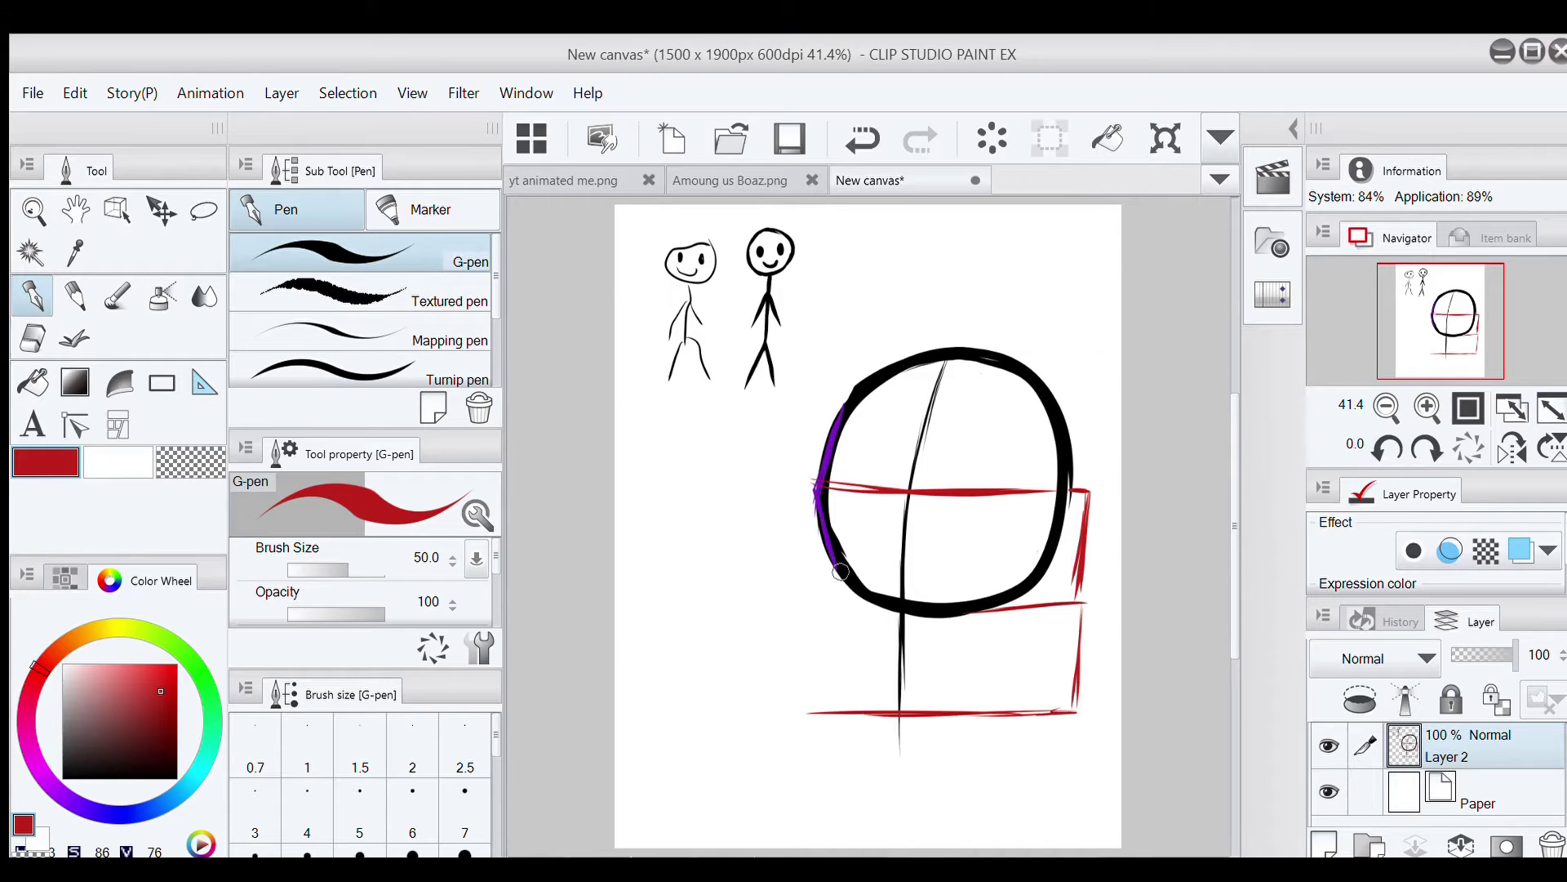
{"action": "left_click_drag", "start_coordinate": [838, 407], "coordinate": [912, 414]}
{"action": "left_click_drag", "start_coordinate": [830, 566], "coordinate": [901, 568]}
{"action": "left_click_drag", "start_coordinate": [788, 493], "coordinate": [874, 483]}
{"action": "mouse_move", "coordinate": [828, 409]}
{"action": "left_mouse_down"}
{"action": "mouse_move", "coordinate": [800, 475]}
{"action": "mouse_move", "coordinate": [829, 569]}
{"action": "left_mouse_up"}
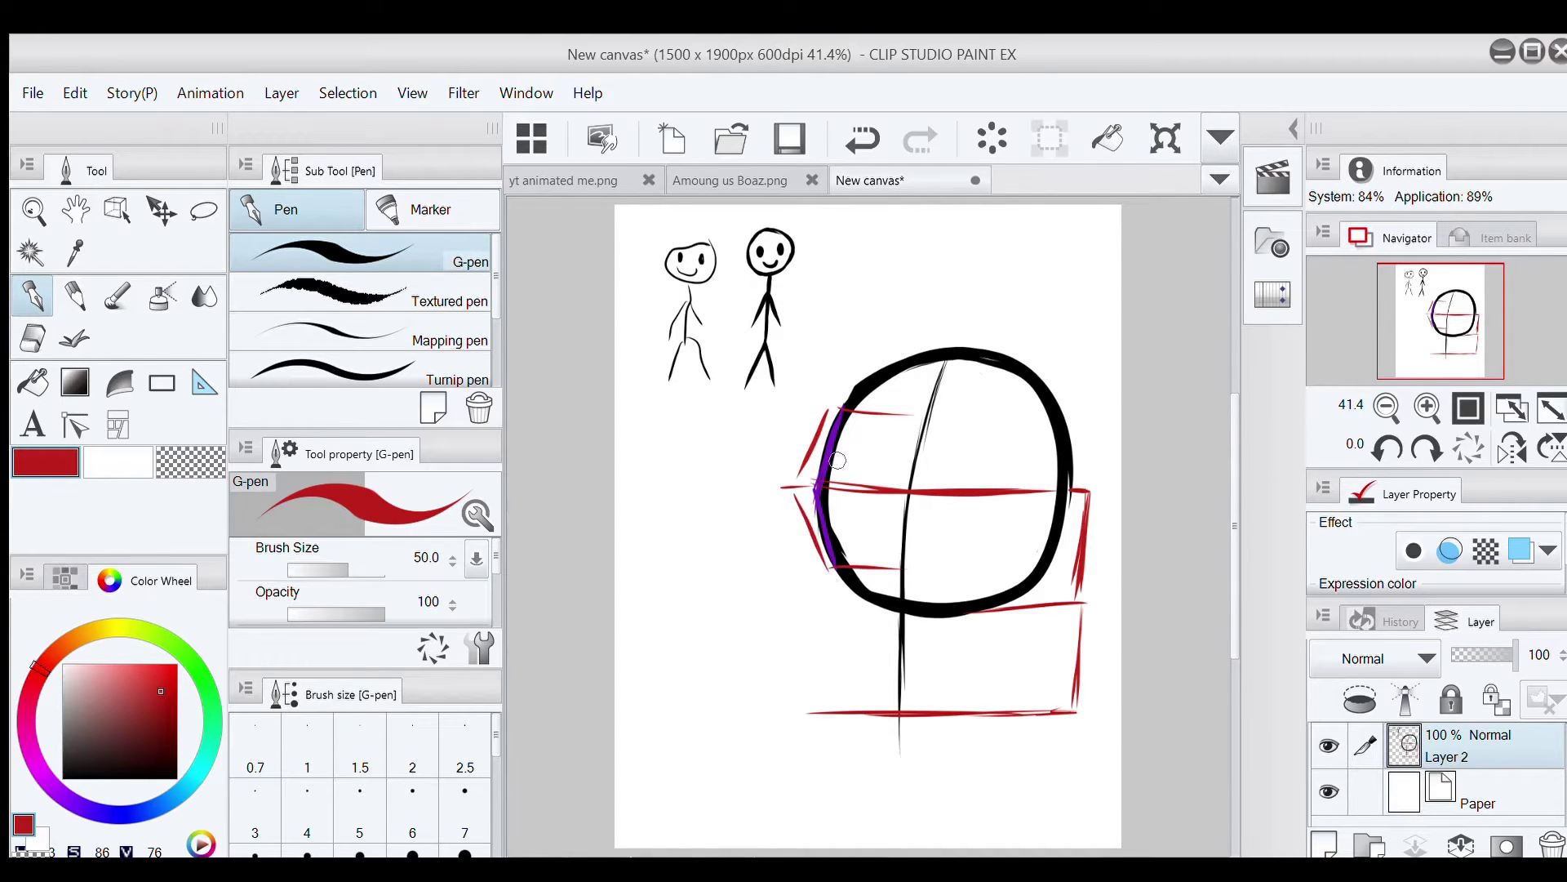
Undo the red bracket guides around the purple arc
{"action": "left_click", "coordinate": [862, 139]}
{"action": "left_click", "coordinate": [862, 139]}
{"action": "left_click", "coordinate": [862, 138]}
{"action": "left_click", "coordinate": [862, 139]}
{"action": "left_click", "coordinate": [862, 138]}
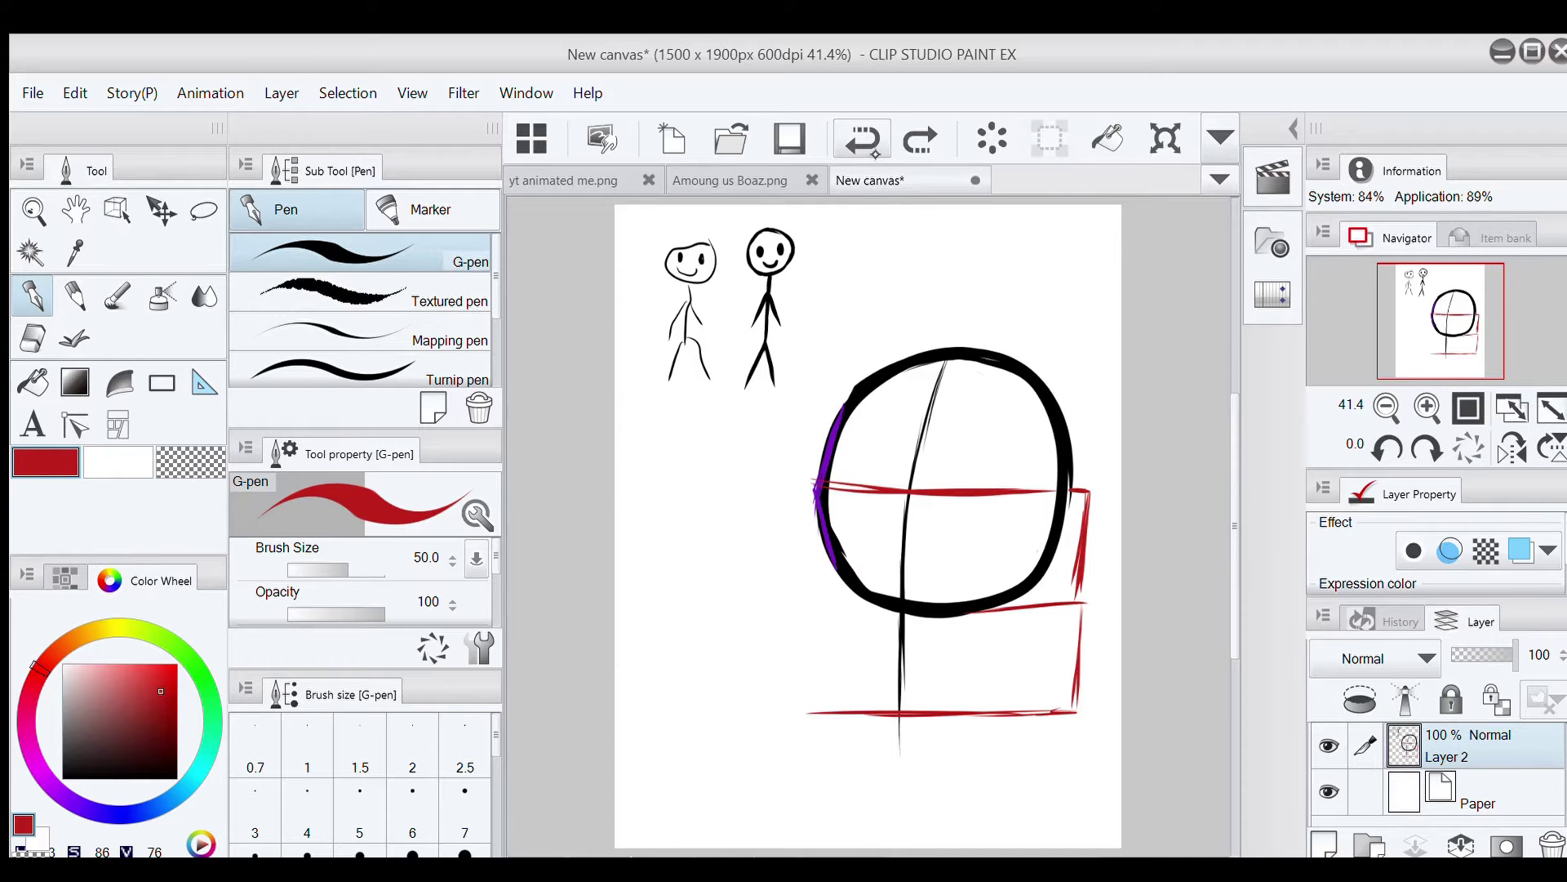
Set the G-pen's color to the purple sampled from the circle's left edge
{"action": "left_click", "coordinate": [75, 252]}
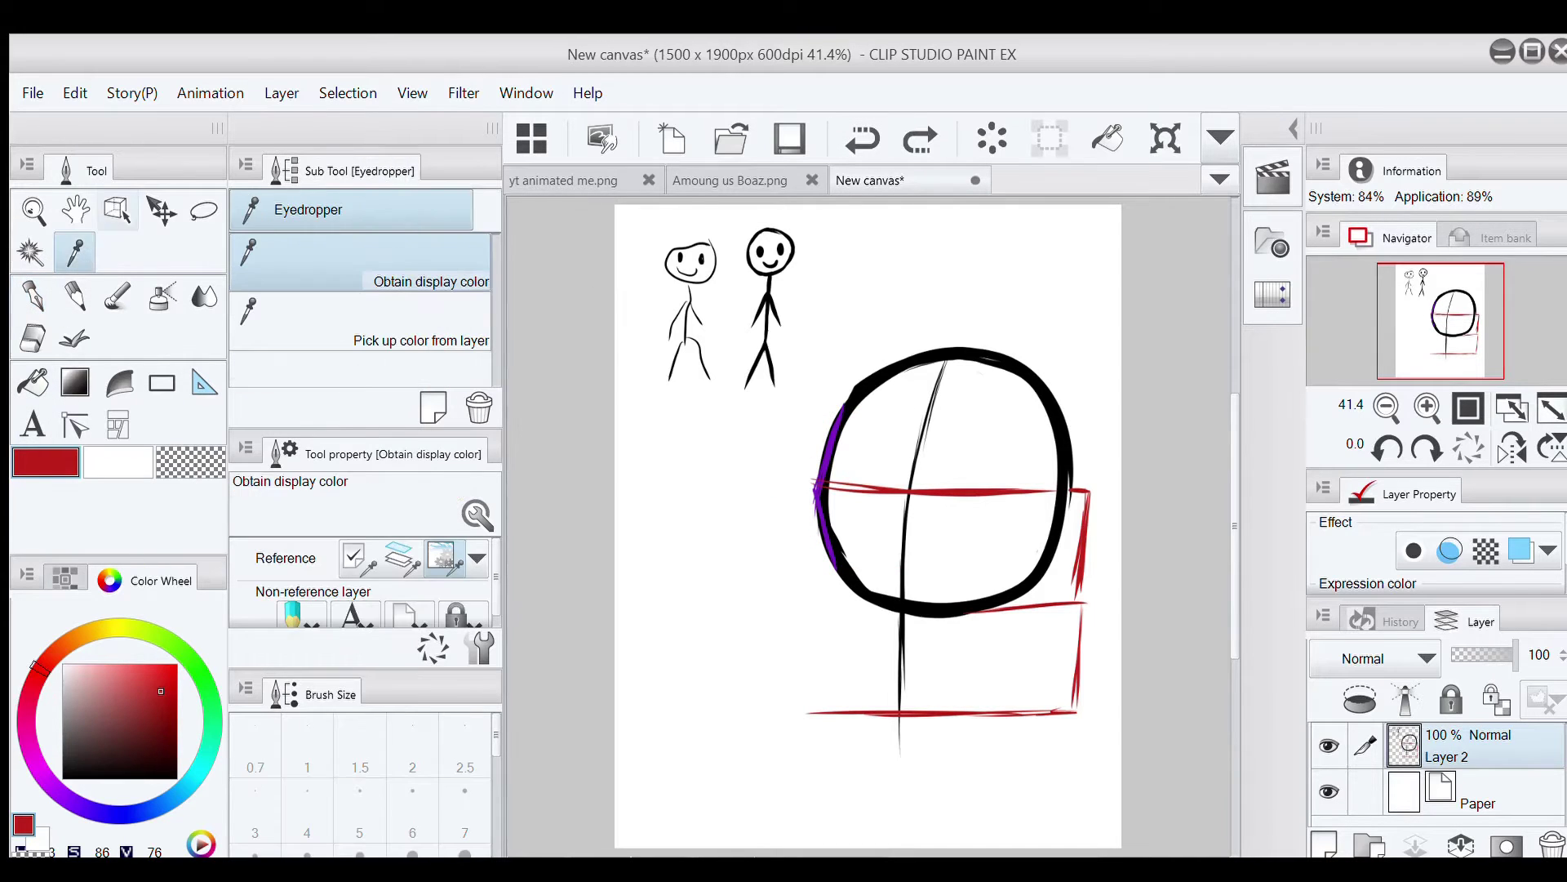
{"action": "left_click", "coordinate": [831, 453]}
{"action": "key", "text": "p"}
Try purple jawline variations from the circle's lower-left edge down toward the chin line
{"action": "left_click_drag", "start_coordinate": [839, 571], "coordinate": [820, 479]}
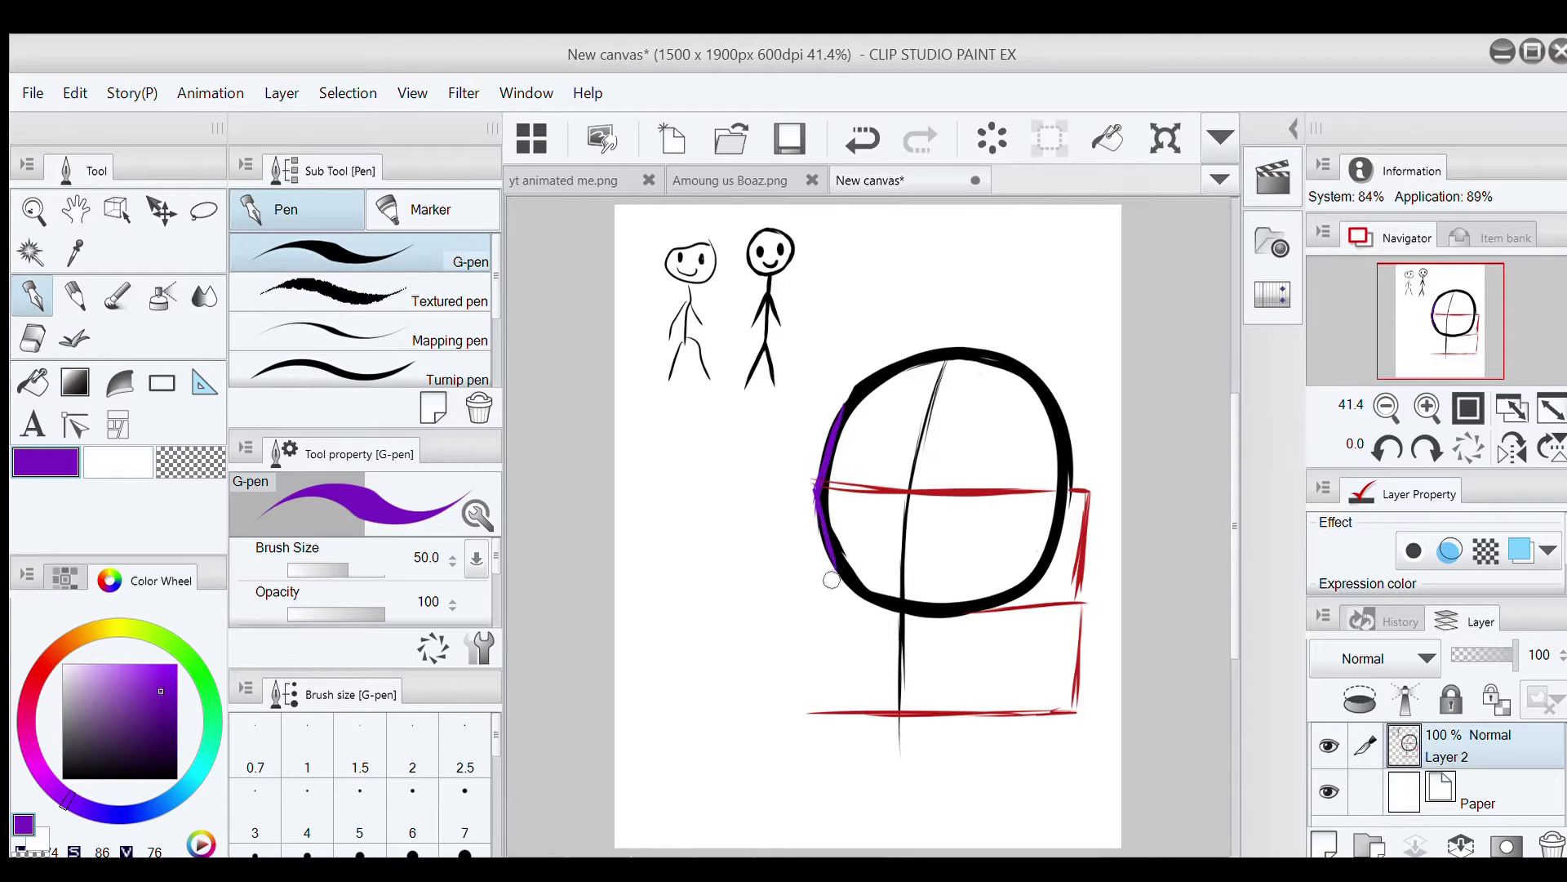
{"action": "left_click_drag", "start_coordinate": [831, 563], "coordinate": [833, 595]}
{"action": "mouse_move", "coordinate": [823, 534]}
{"action": "left_mouse_down"}
{"action": "mouse_move", "coordinate": [829, 585]}
{"action": "mouse_move", "coordinate": [818, 515]}
{"action": "mouse_move", "coordinate": [824, 640]}
{"action": "left_mouse_up"}
{"action": "left_click_drag", "start_coordinate": [826, 578], "coordinate": [828, 682]}
{"action": "mouse_move", "coordinate": [823, 618]}
{"action": "left_mouse_down"}
{"action": "mouse_move", "coordinate": [846, 704]}
{"action": "mouse_move", "coordinate": [895, 714]}
{"action": "mouse_move", "coordinate": [862, 680]}
{"action": "mouse_move", "coordinate": [831, 593]}
{"action": "left_mouse_up"}
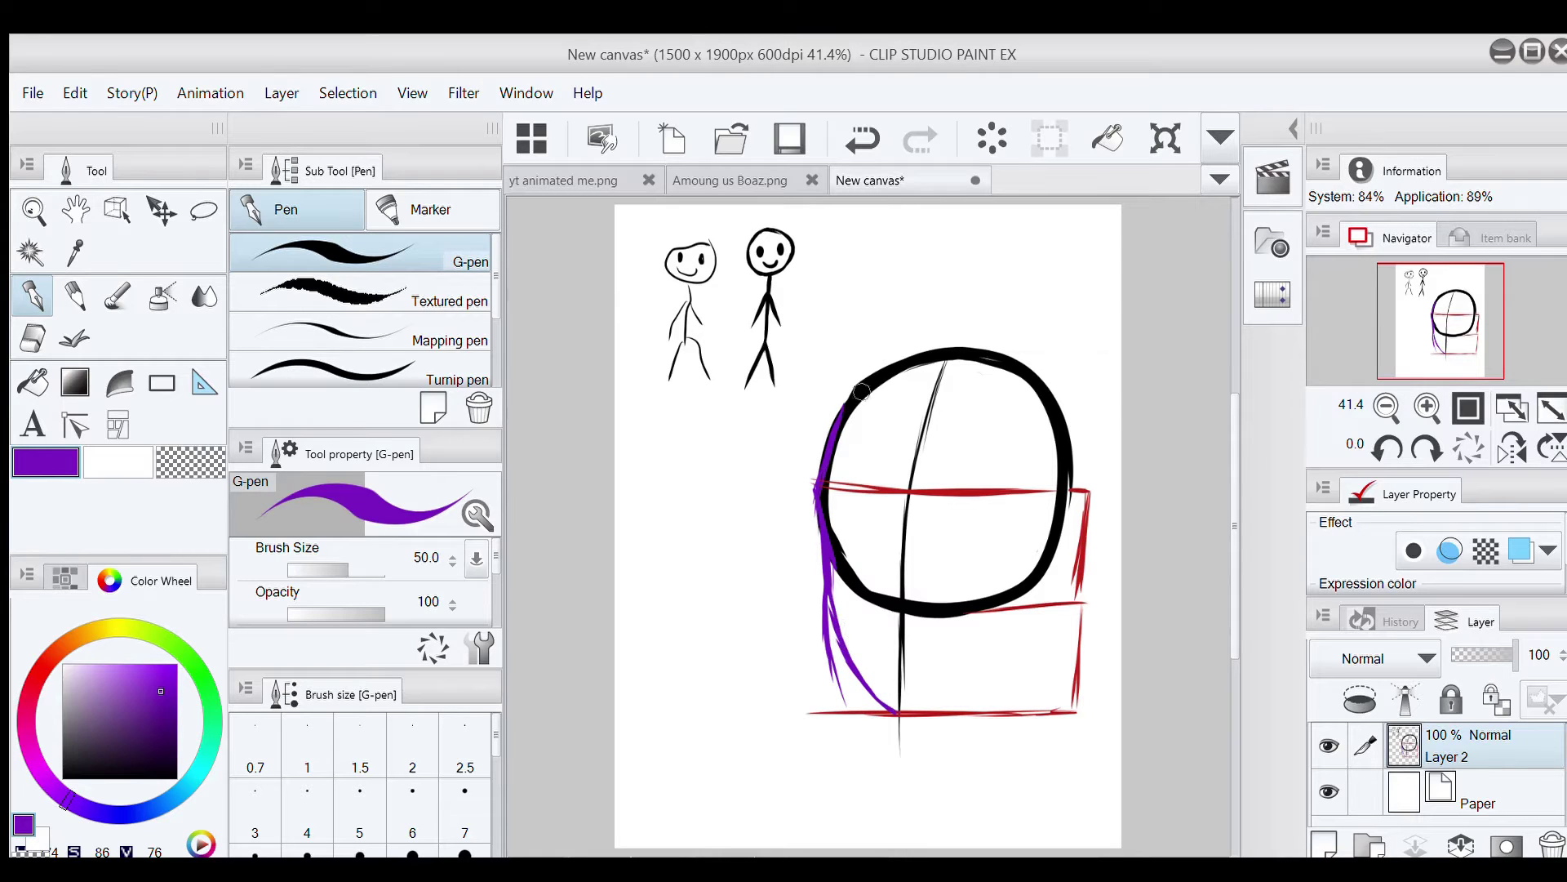
Undo the trial purple jawline strokes
{"action": "left_click", "coordinate": [863, 141]}
{"action": "left_click", "coordinate": [863, 141]}
{"action": "left_click", "coordinate": [863, 140]}
{"action": "left_click", "coordinate": [862, 140]}
{"action": "left_click", "coordinate": [862, 140]}
{"action": "left_click", "coordinate": [863, 141]}
{"action": "left_click", "coordinate": [863, 140]}
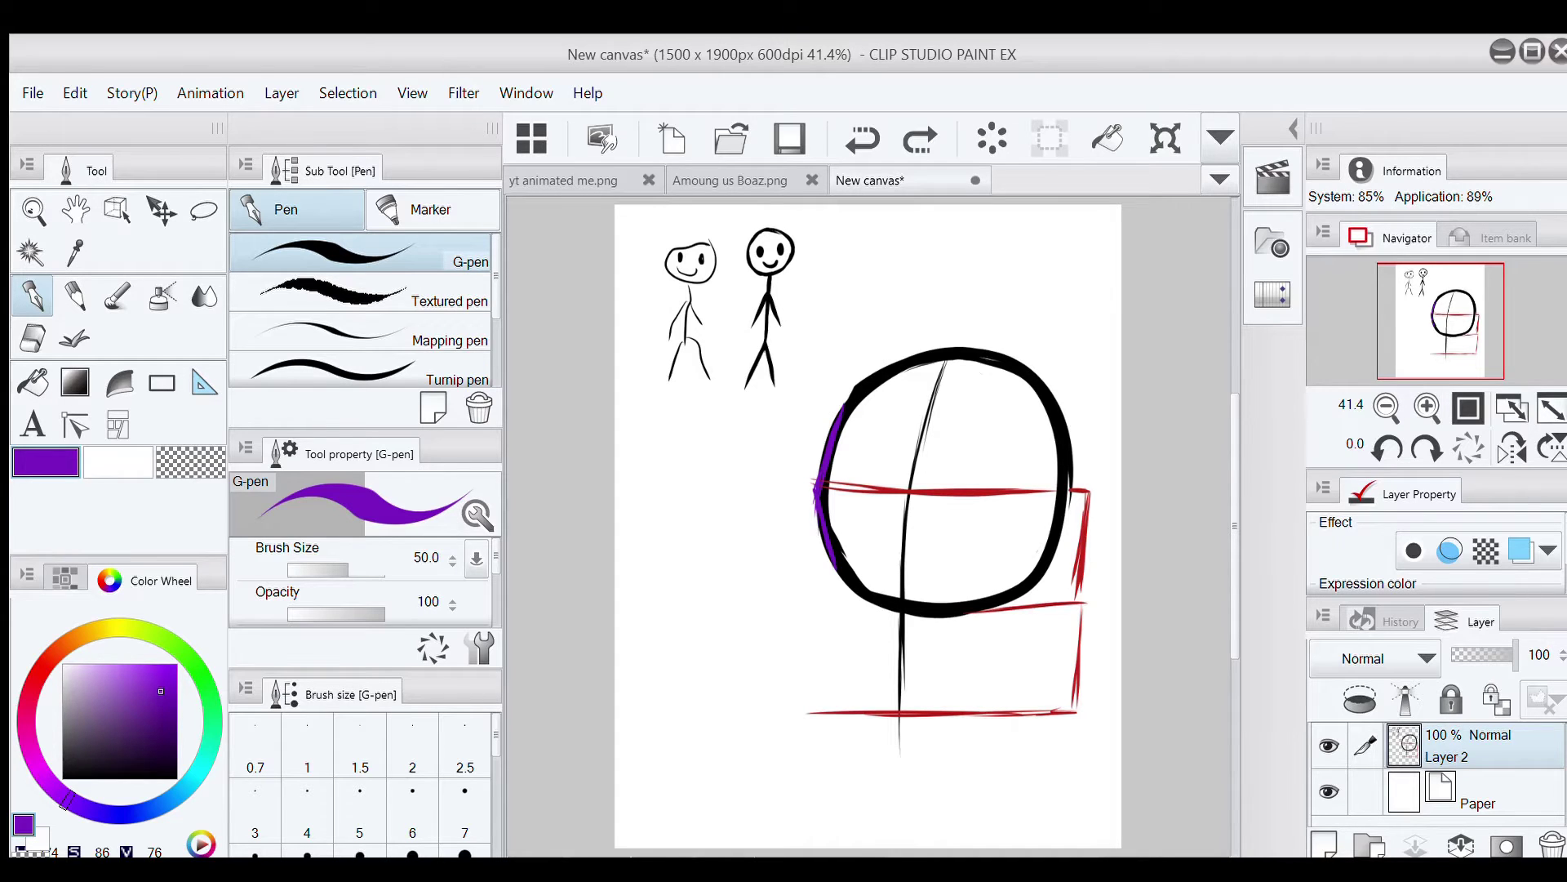
Draw the purple left jawline from the circle's lower-left edge to where the centre line meets the chin line
{"action": "mouse_move", "coordinate": [812, 569]}
{"action": "left_mouse_down"}
{"action": "mouse_move", "coordinate": [823, 539]}
{"action": "mouse_move", "coordinate": [834, 576]}
{"action": "left_mouse_up"}
{"action": "mouse_move", "coordinate": [827, 536]}
{"action": "left_mouse_down"}
{"action": "mouse_move", "coordinate": [898, 716]}
{"action": "mouse_move", "coordinate": [820, 516]}
{"action": "mouse_move", "coordinate": [902, 717]}
{"action": "left_mouse_up"}
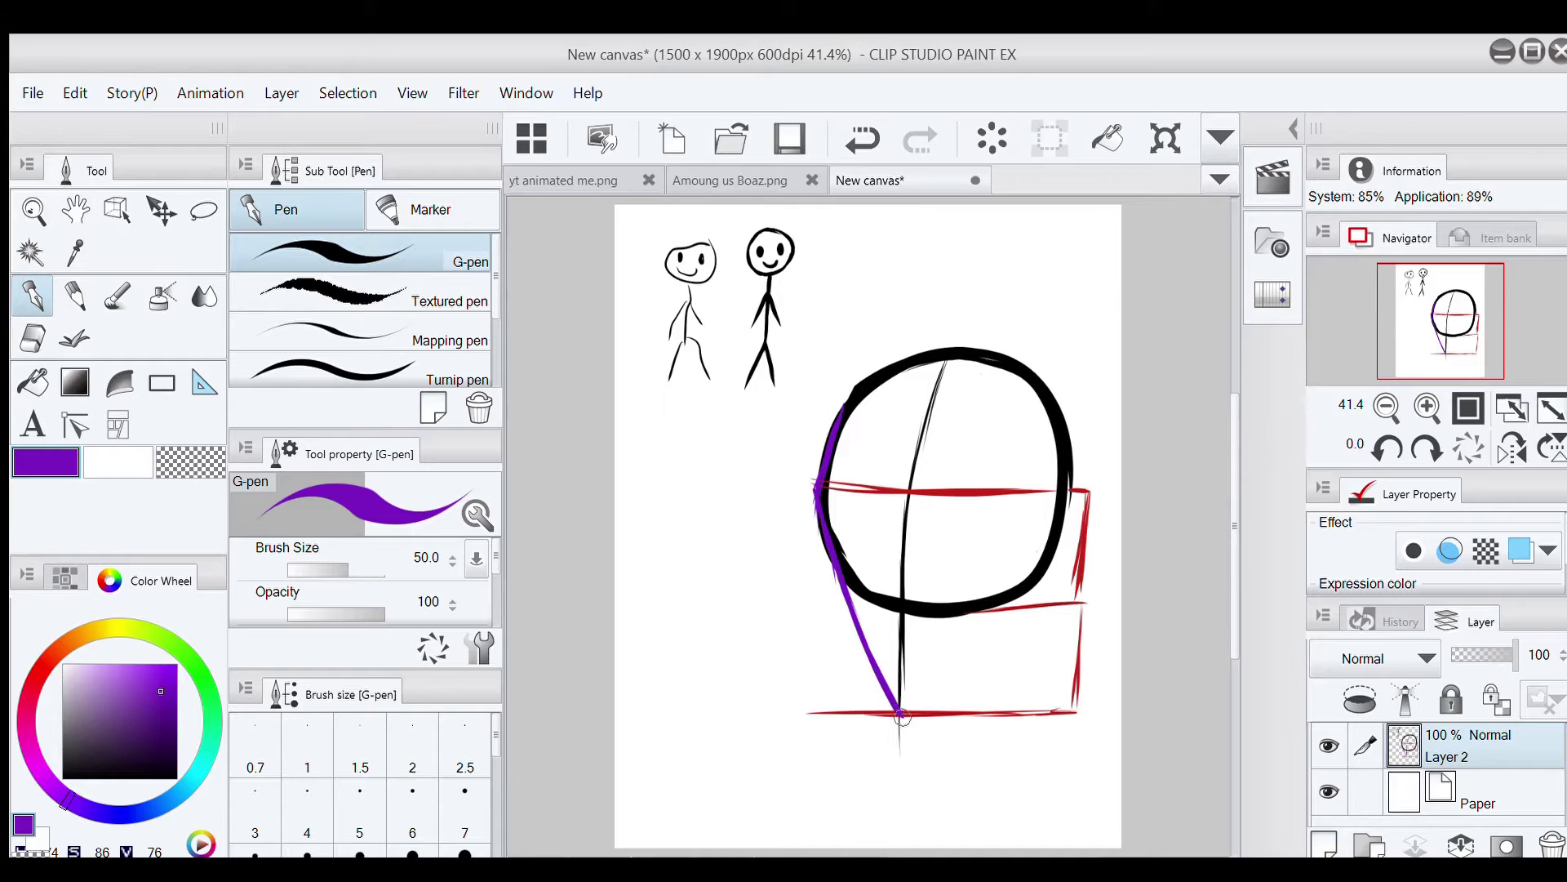
Sample the red, mark the midpoint of the upper measuring guide, and draw a horizontal line across the circle at that height
{"action": "key", "text": "i"}
{"action": "left_click", "coordinate": [1081, 533]}
{"action": "key", "text": "p"}
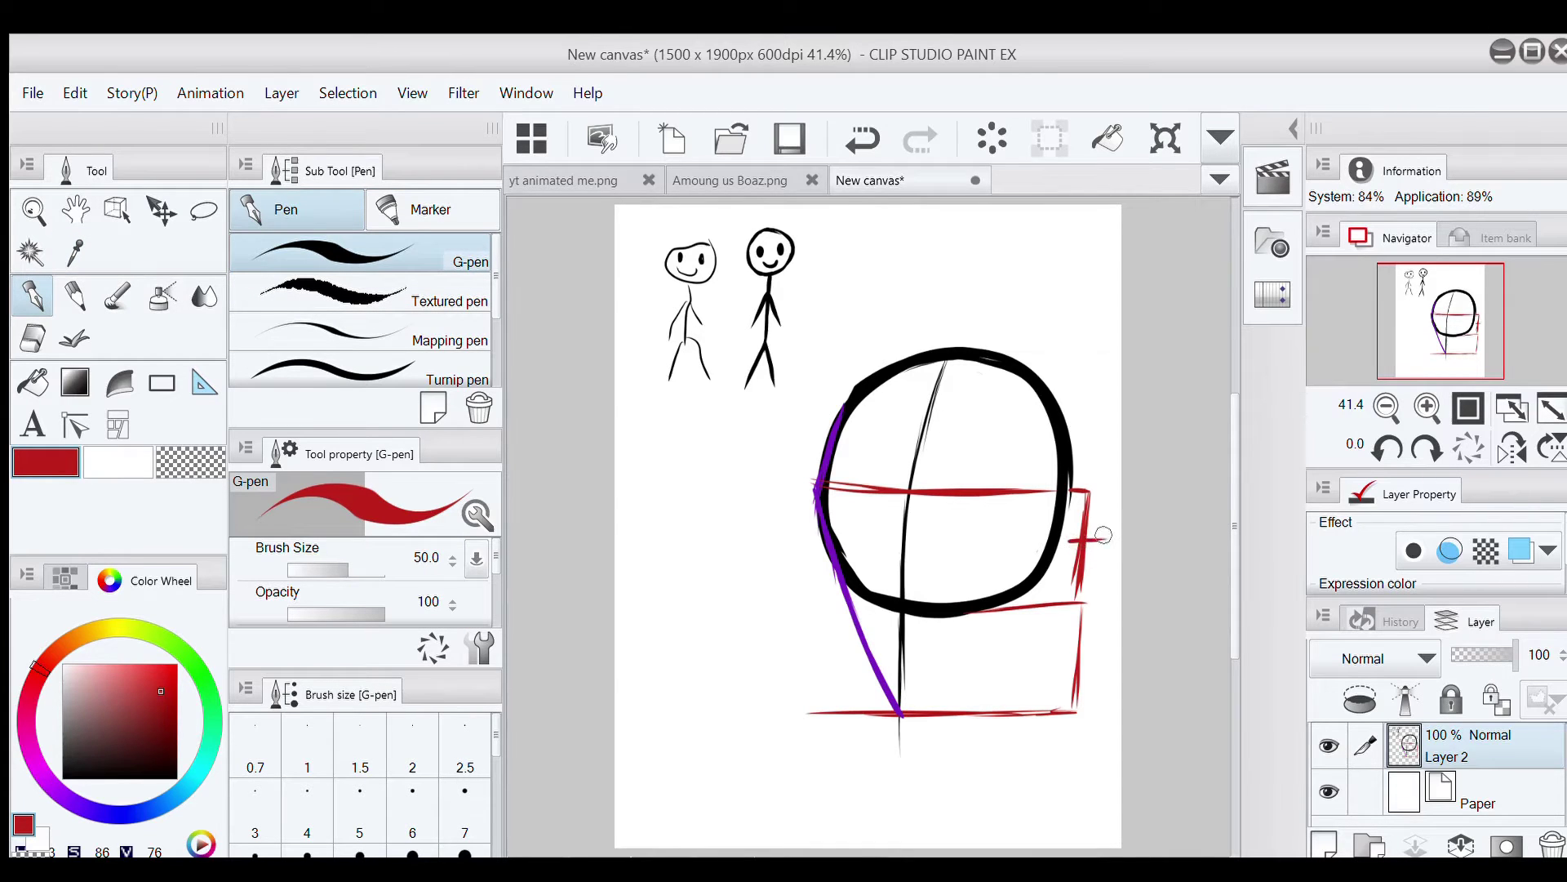
{"action": "mouse_move", "coordinate": [1069, 538]}
{"action": "left_mouse_down"}
{"action": "mouse_move", "coordinate": [1008, 538]}
{"action": "mouse_move", "coordinate": [1084, 535]}
{"action": "left_mouse_up"}
{"action": "mouse_move", "coordinate": [1074, 538]}
{"action": "left_mouse_down"}
{"action": "mouse_move", "coordinate": [831, 537]}
{"action": "mouse_move", "coordinate": [1065, 533]}
{"action": "left_mouse_up"}
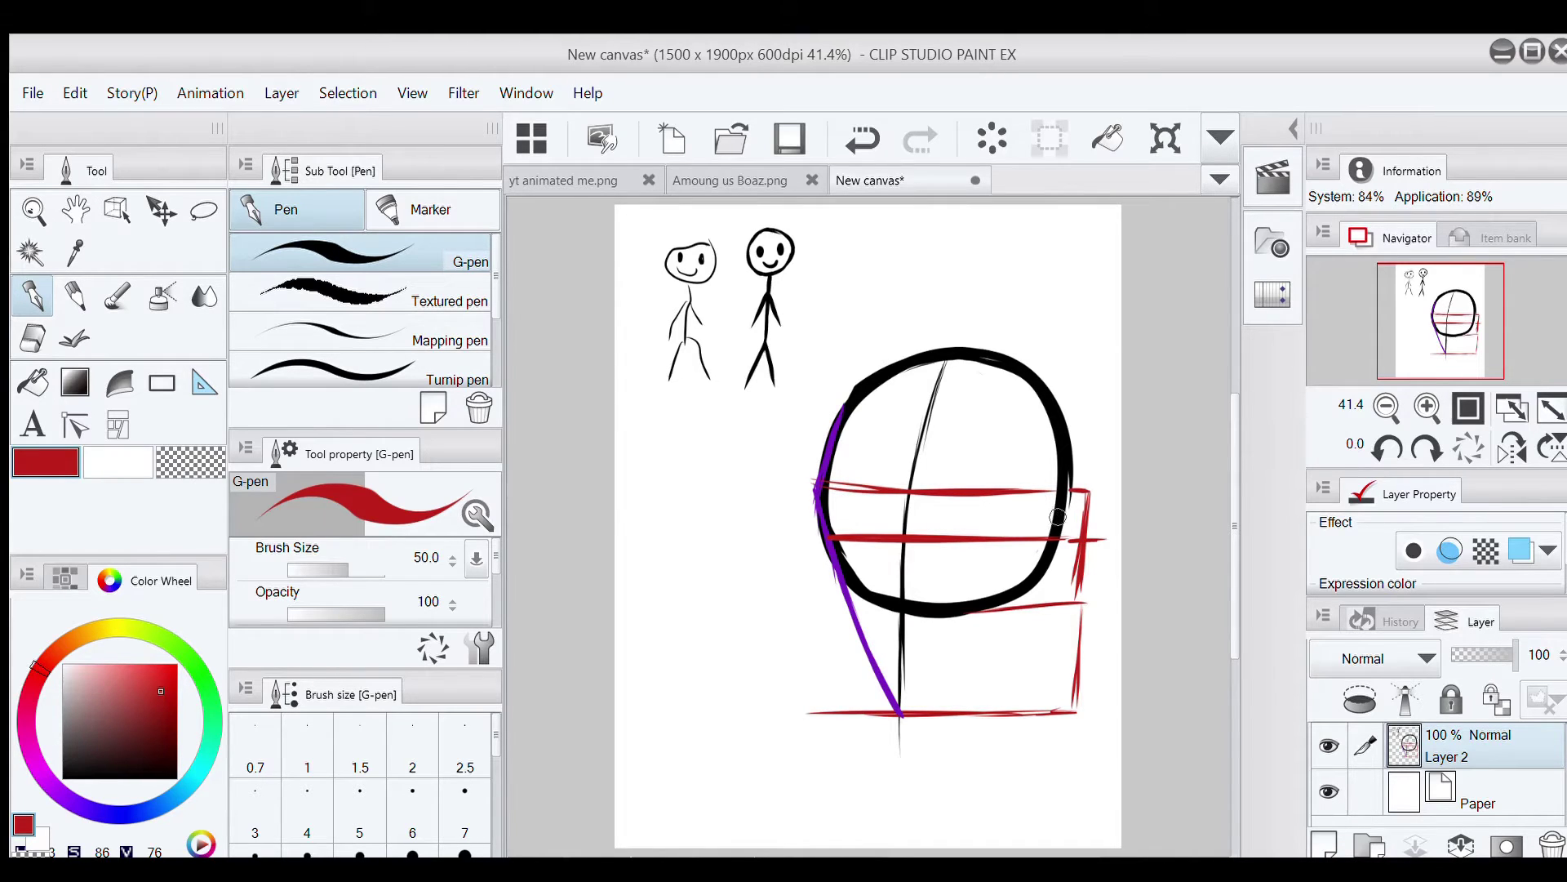
Sample the purple and draw the right jawline from the lower red line down the circle's side and in to the chin
{"action": "key", "text": "i"}
{"action": "left_click", "coordinate": [826, 461]}
{"action": "key", "text": "p"}
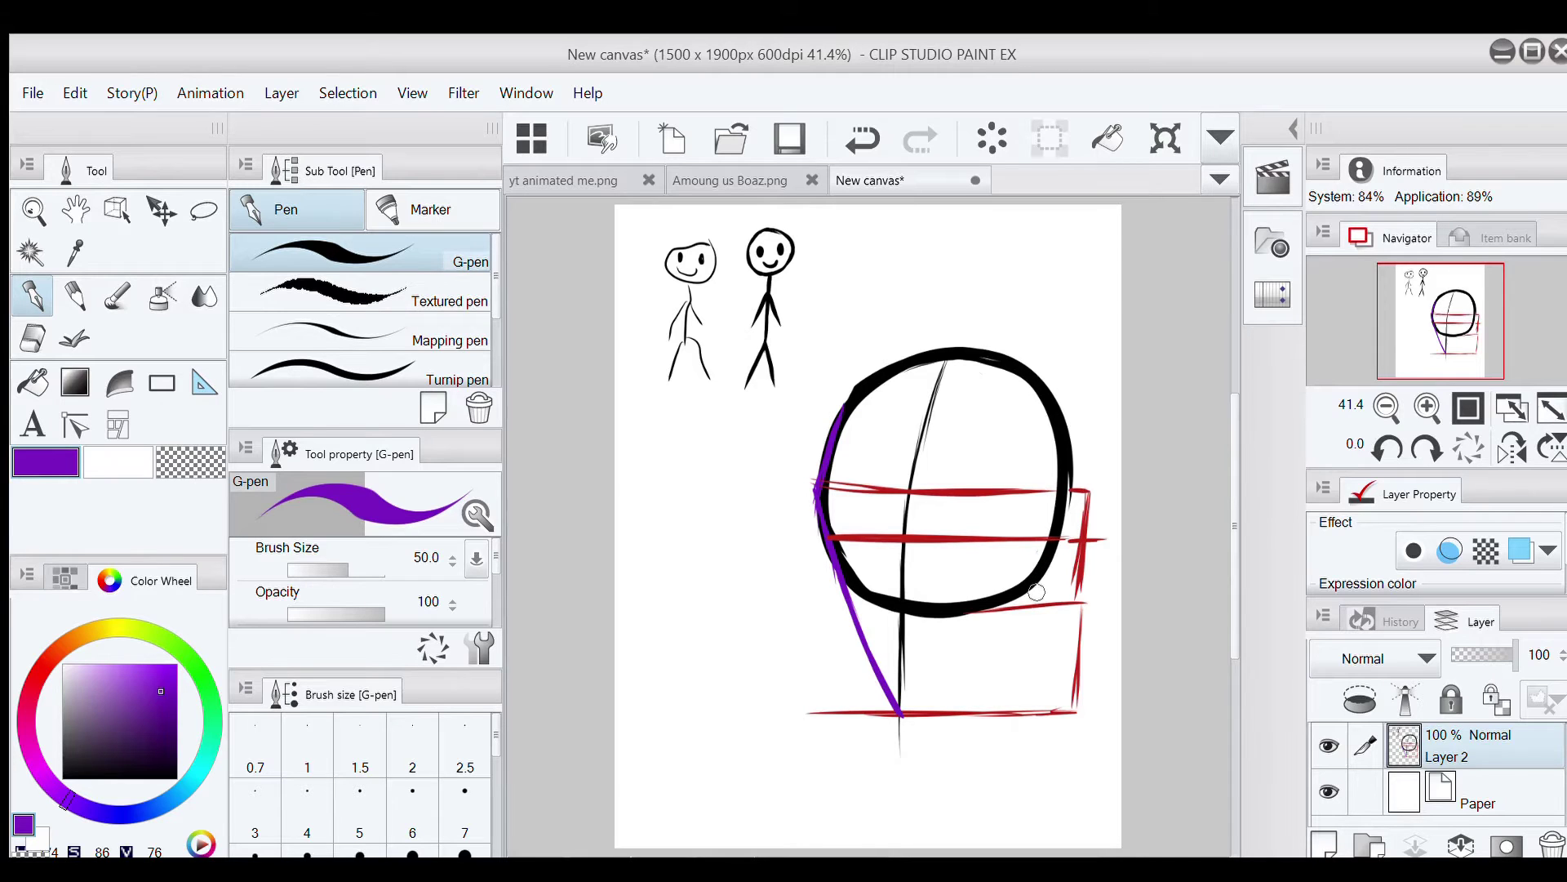
{"action": "left_click_drag", "start_coordinate": [1050, 537], "coordinate": [1041, 606]}
{"action": "mouse_move", "coordinate": [900, 715]}
{"action": "left_mouse_down"}
{"action": "mouse_move", "coordinate": [1039, 602]}
{"action": "mouse_move", "coordinate": [907, 708]}
{"action": "left_mouse_up"}
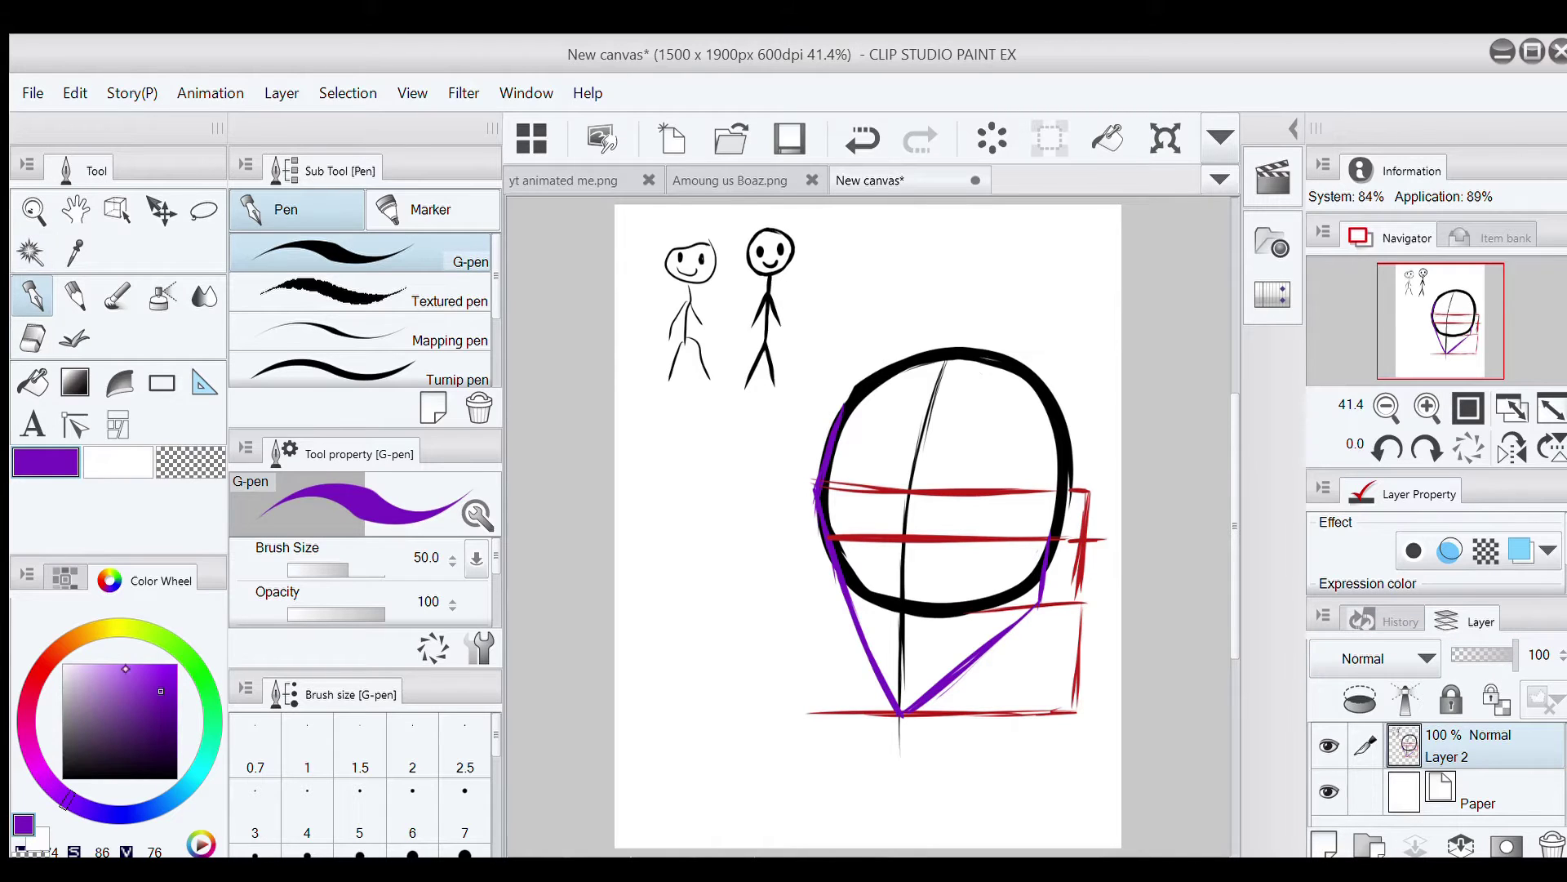
Choose a light blue and trace the left face contour from the circle's edge down to the chin
{"action": "left_click", "coordinate": [201, 801]}
{"action": "left_click_drag", "start_coordinate": [144, 712], "coordinate": [136, 693]}
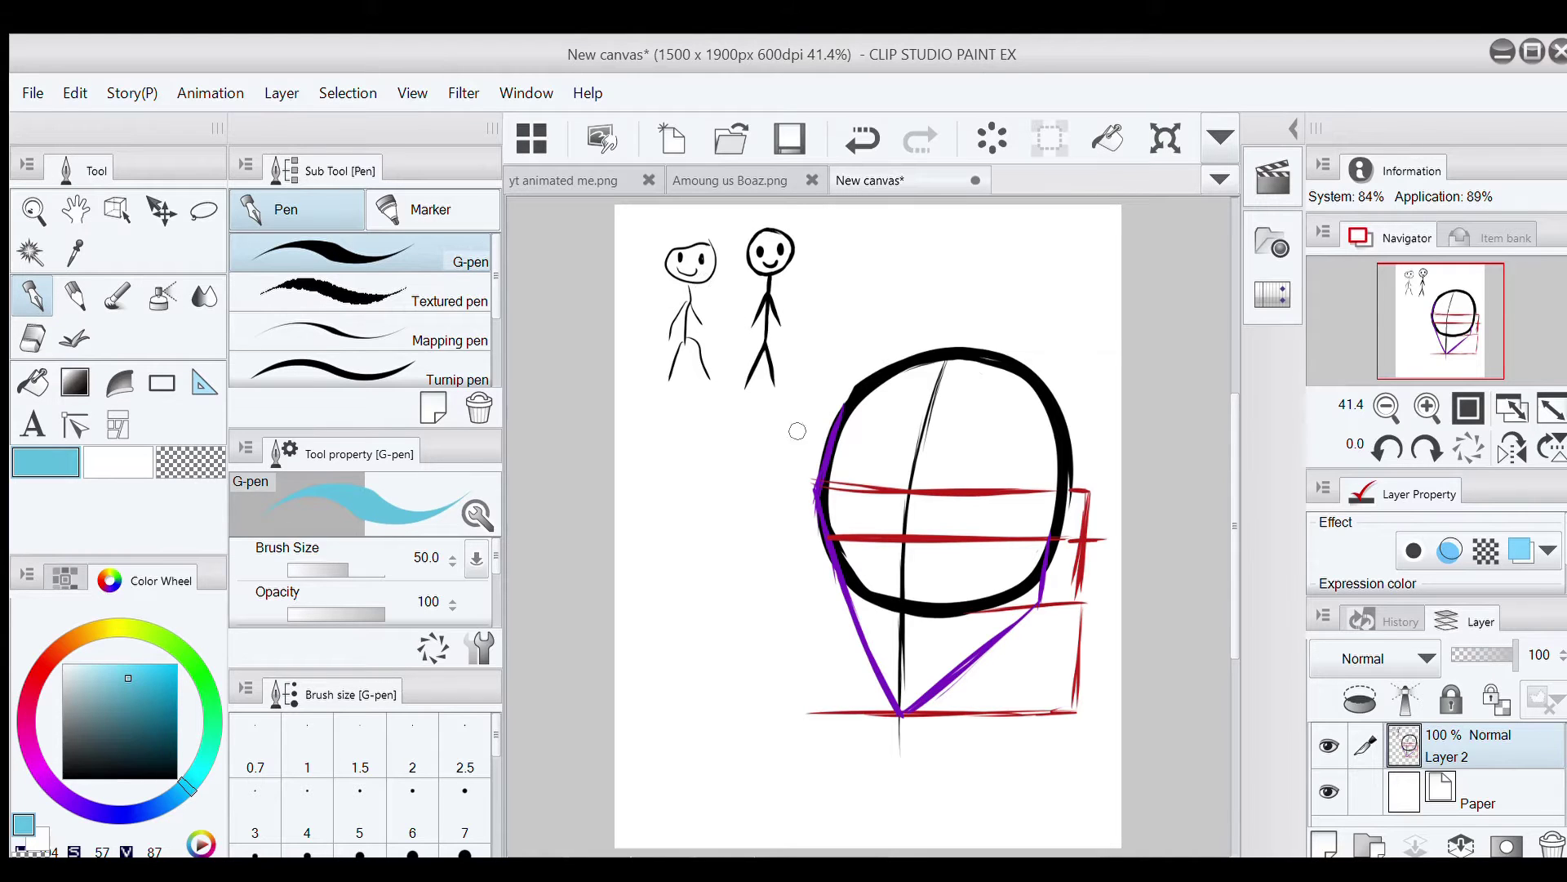
{"action": "left_click_drag", "start_coordinate": [819, 479], "coordinate": [828, 556]}
{"action": "left_click_drag", "start_coordinate": [830, 548], "coordinate": [889, 707]}
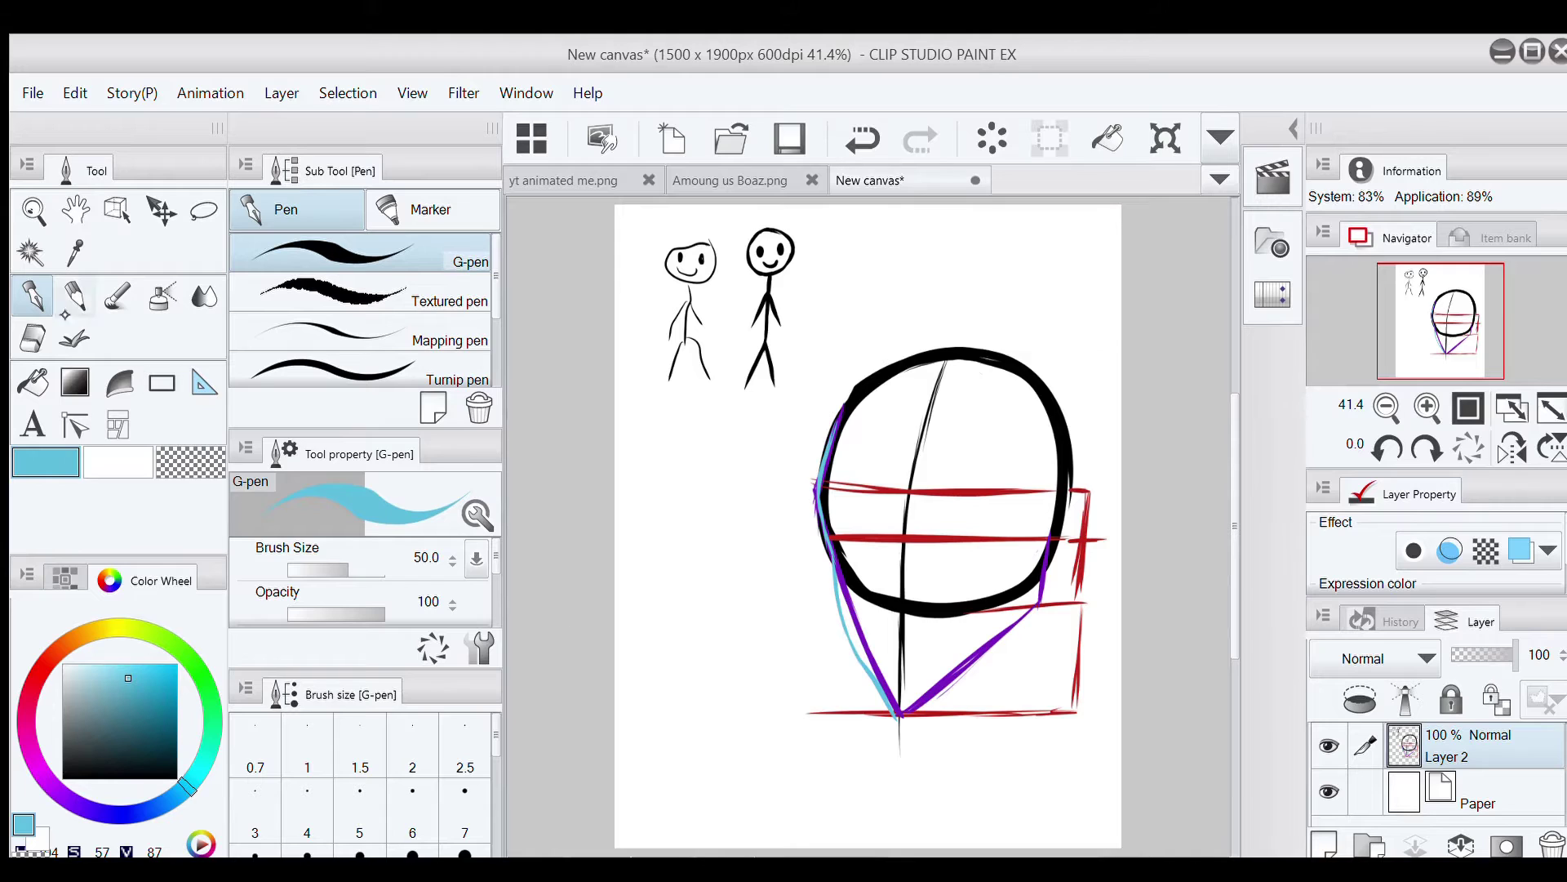
Choose a light green and draw a group of wavy strokes below the first small stick figure
{"action": "left_click", "coordinate": [205, 679]}
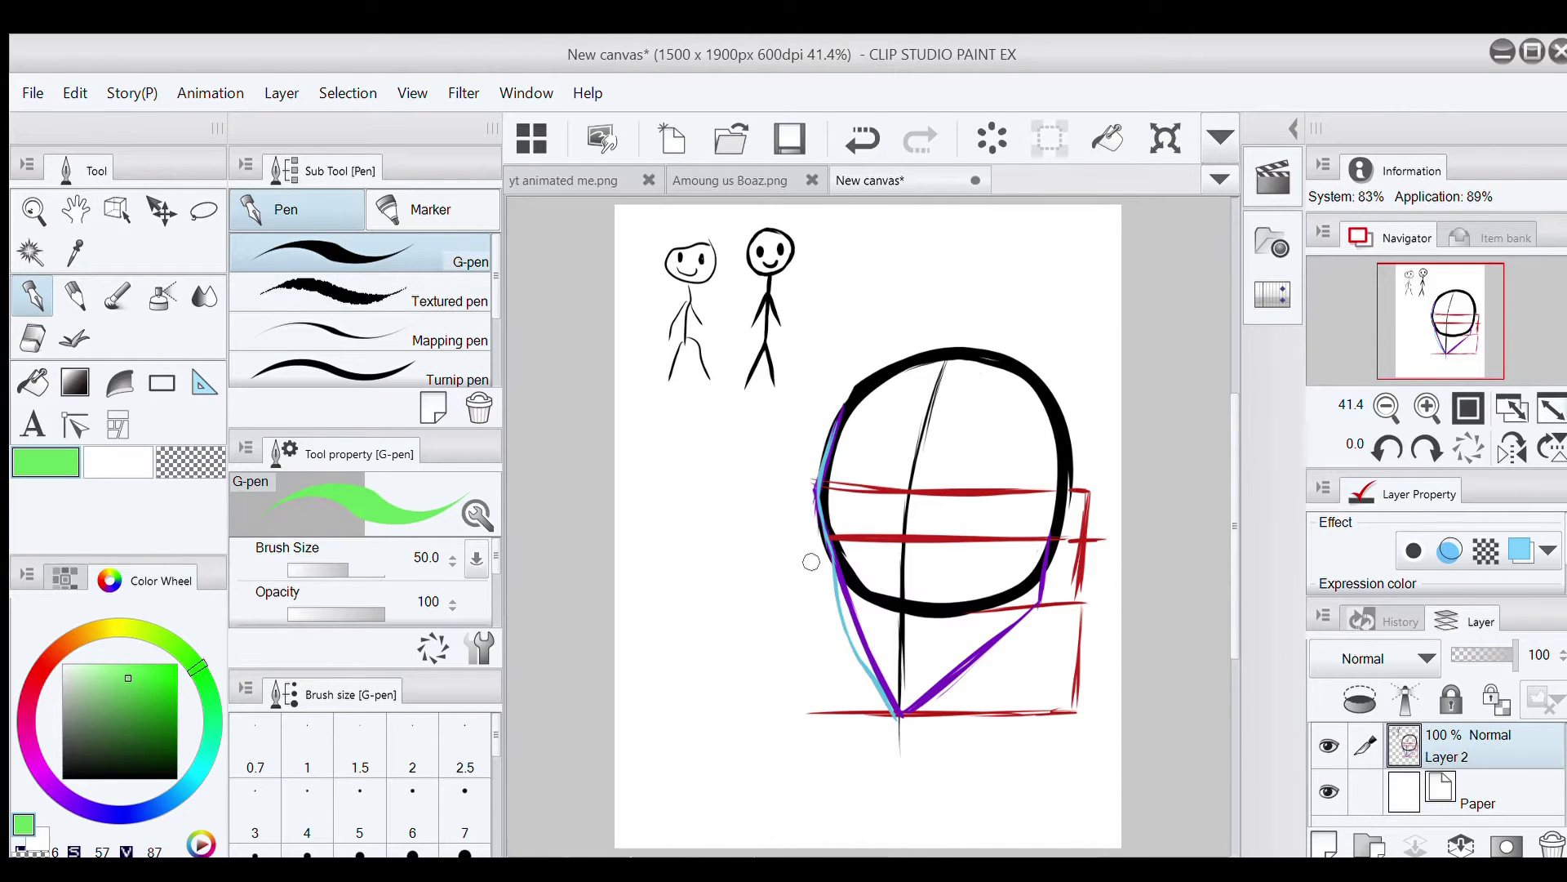
{"action": "mouse_move", "coordinate": [780, 508]}
{"action": "left_mouse_down"}
{"action": "mouse_move", "coordinate": [790, 626]}
{"action": "mouse_move", "coordinate": [834, 695]}
{"action": "left_mouse_up"}
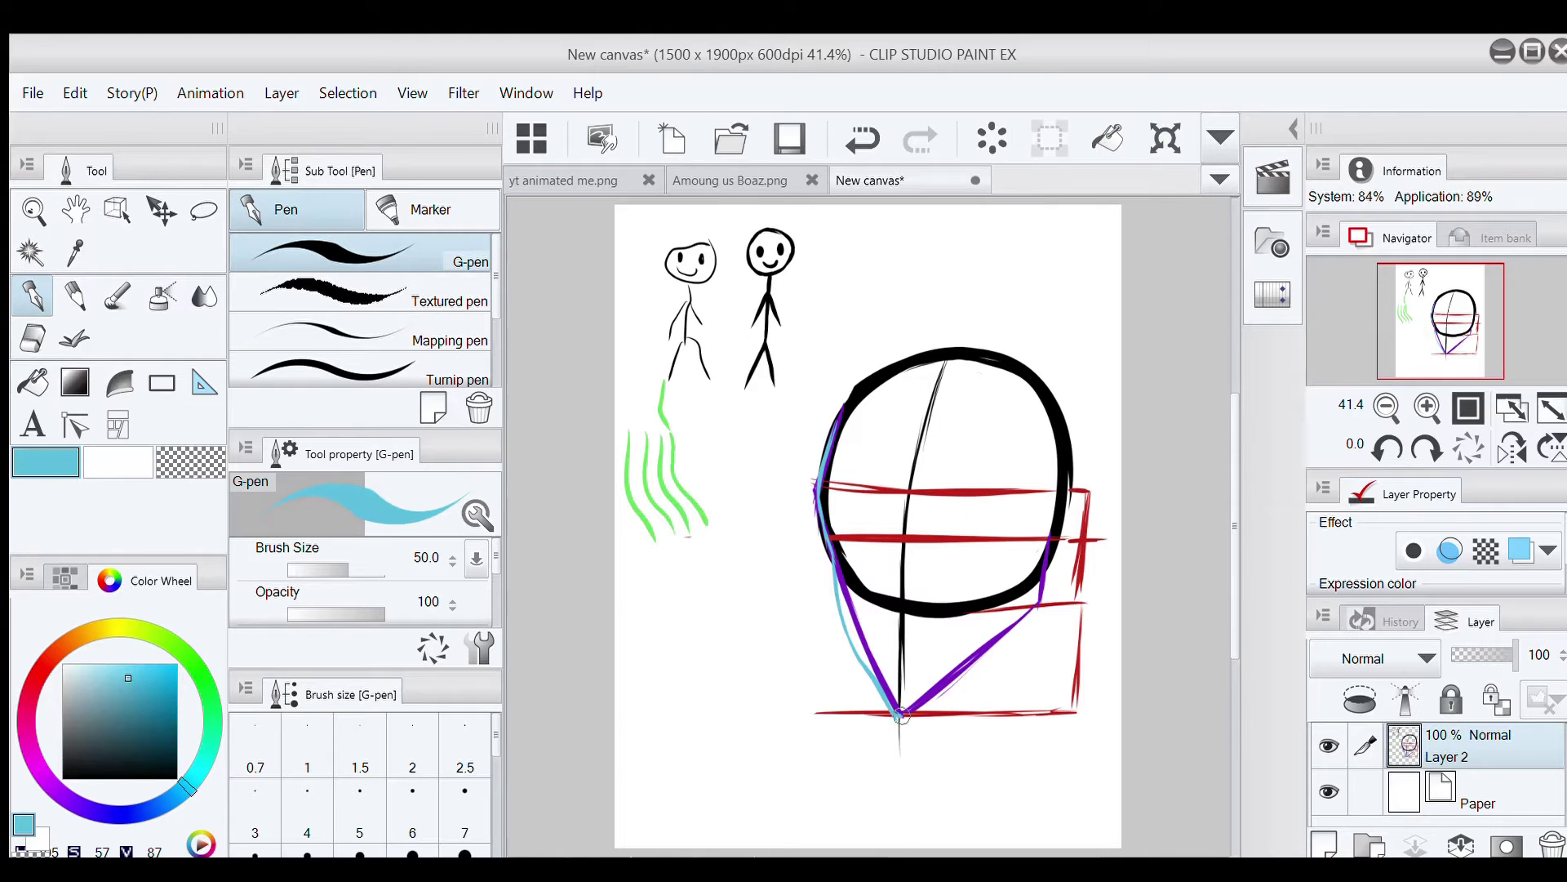
Trace the right jawline in light blue, clean its stray edges and sketch a rounded ear, undoing the ear's inner detail
{"action": "mouse_move", "coordinate": [902, 713]}
{"action": "left_mouse_down"}
{"action": "mouse_move", "coordinate": [989, 662]}
{"action": "mouse_move", "coordinate": [1043, 602]}
{"action": "mouse_move", "coordinate": [1053, 555]}
{"action": "mouse_move", "coordinate": [989, 656]}
{"action": "mouse_move", "coordinate": [1015, 643]}
{"action": "mouse_move", "coordinate": [949, 695]}
{"action": "left_mouse_up"}
{"action": "left_click", "coordinate": [876, 142]}
{"action": "left_click", "coordinate": [34, 340]}
{"action": "left_click", "coordinate": [33, 296]}
{"action": "left_click_drag", "start_coordinate": [1040, 595], "coordinate": [940, 701]}
{"action": "left_click", "coordinate": [34, 339]}
{"action": "mouse_move", "coordinate": [1052, 559]}
{"action": "left_mouse_down"}
{"action": "mouse_move", "coordinate": [1048, 579]}
{"action": "mouse_move", "coordinate": [1077, 527]}
{"action": "mouse_move", "coordinate": [1049, 586]}
{"action": "mouse_move", "coordinate": [1061, 600]}
{"action": "mouse_move", "coordinate": [1059, 569]}
{"action": "left_mouse_up"}
{"action": "left_click", "coordinate": [33, 295]}
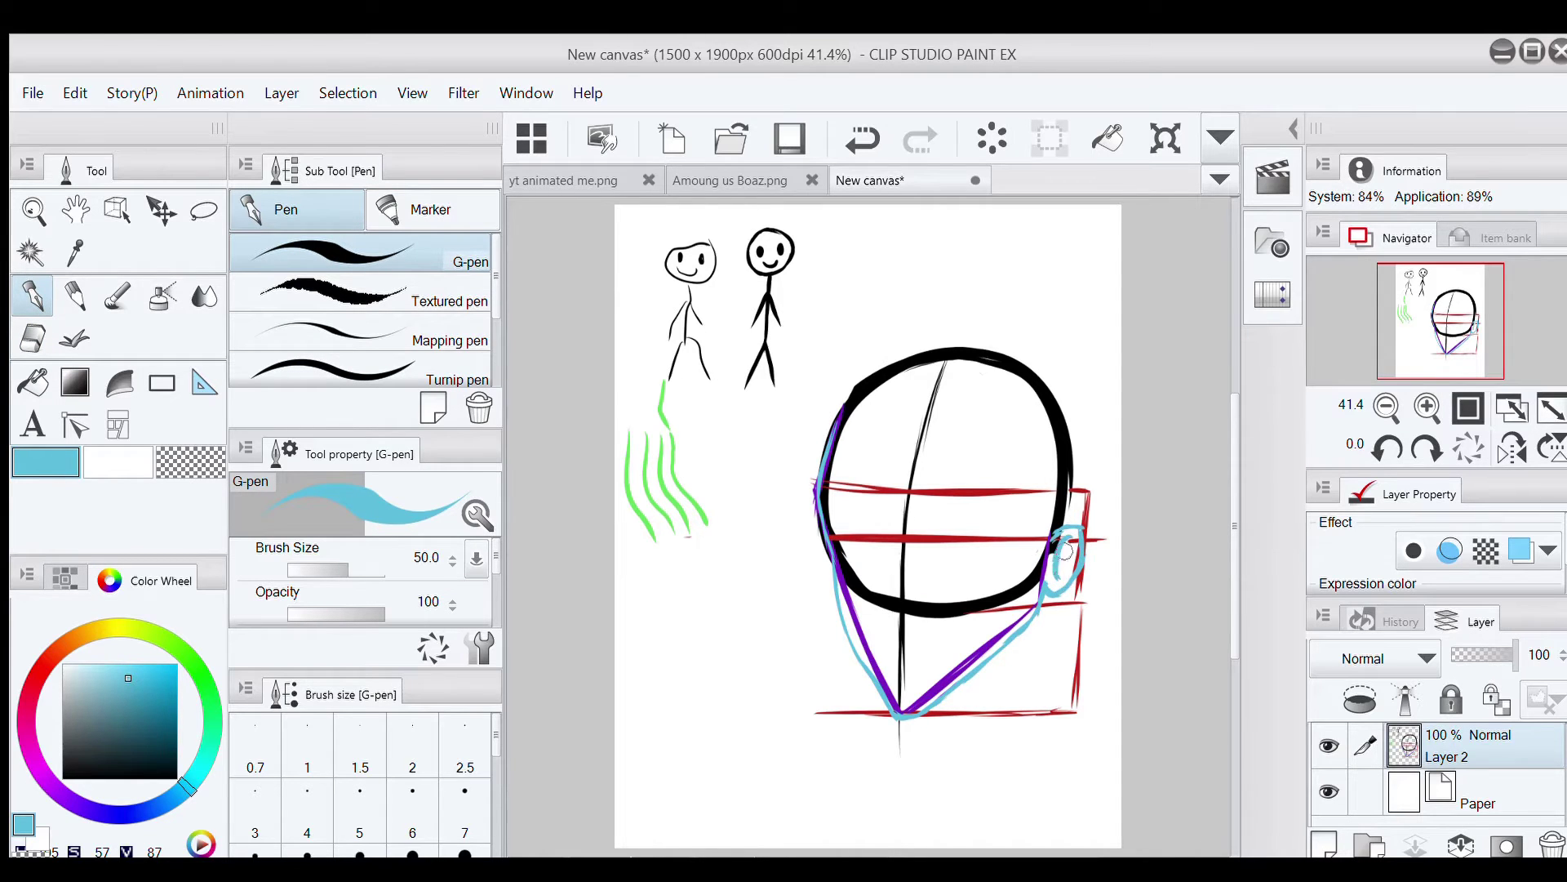
{"action": "key", "text": "ctrl+z"}
Draw light-blue neck lines below the chin and jaw with a slanted inner neck line, undoing the excess strokes
{"action": "left_click_drag", "start_coordinate": [1033, 592], "coordinate": [1048, 755]}
{"action": "left_click_drag", "start_coordinate": [912, 717], "coordinate": [890, 784]}
{"action": "left_click", "coordinate": [862, 138]}
{"action": "left_click_drag", "start_coordinate": [896, 718], "coordinate": [855, 800]}
{"action": "left_click_drag", "start_coordinate": [1008, 665], "coordinate": [964, 773]}
{"action": "left_click_drag", "start_coordinate": [1009, 659], "coordinate": [960, 774]}
{"action": "left_click", "coordinate": [862, 139]}
{"action": "left_click", "coordinate": [862, 139]}
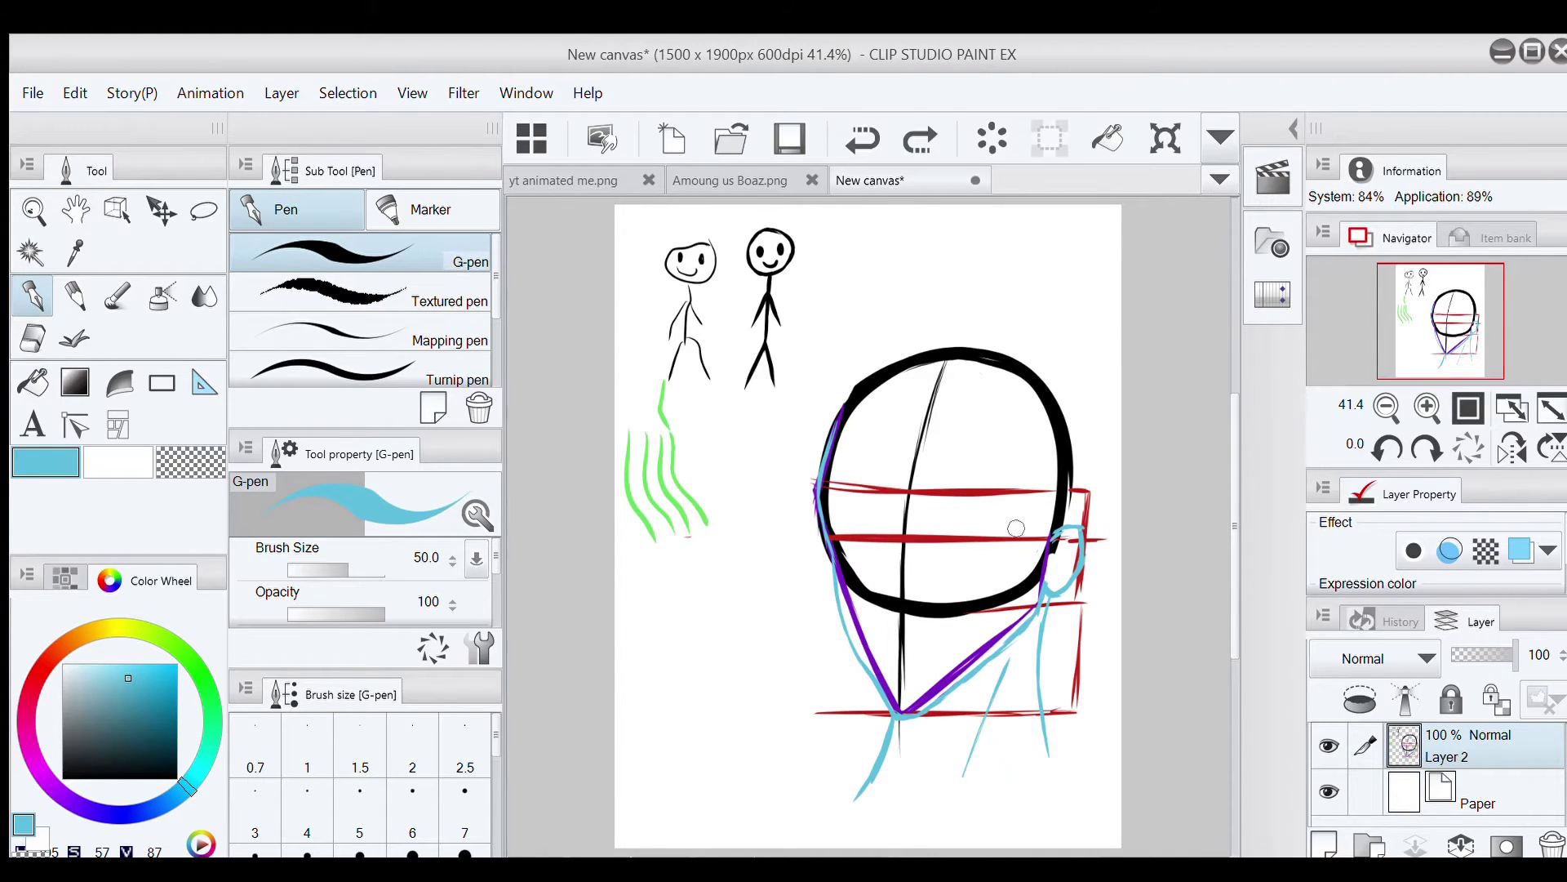
Clean the edge of the head's ear and sketch its inner folds in light blue
{"action": "key", "text": "e"}
{"action": "mouse_move", "coordinate": [1061, 539]}
{"action": "left_mouse_down"}
{"action": "mouse_move", "coordinate": [1050, 565]}
{"action": "mouse_move", "coordinate": [1072, 538]}
{"action": "mouse_move", "coordinate": [1065, 564]}
{"action": "mouse_move", "coordinate": [1078, 553]}
{"action": "left_mouse_up"}
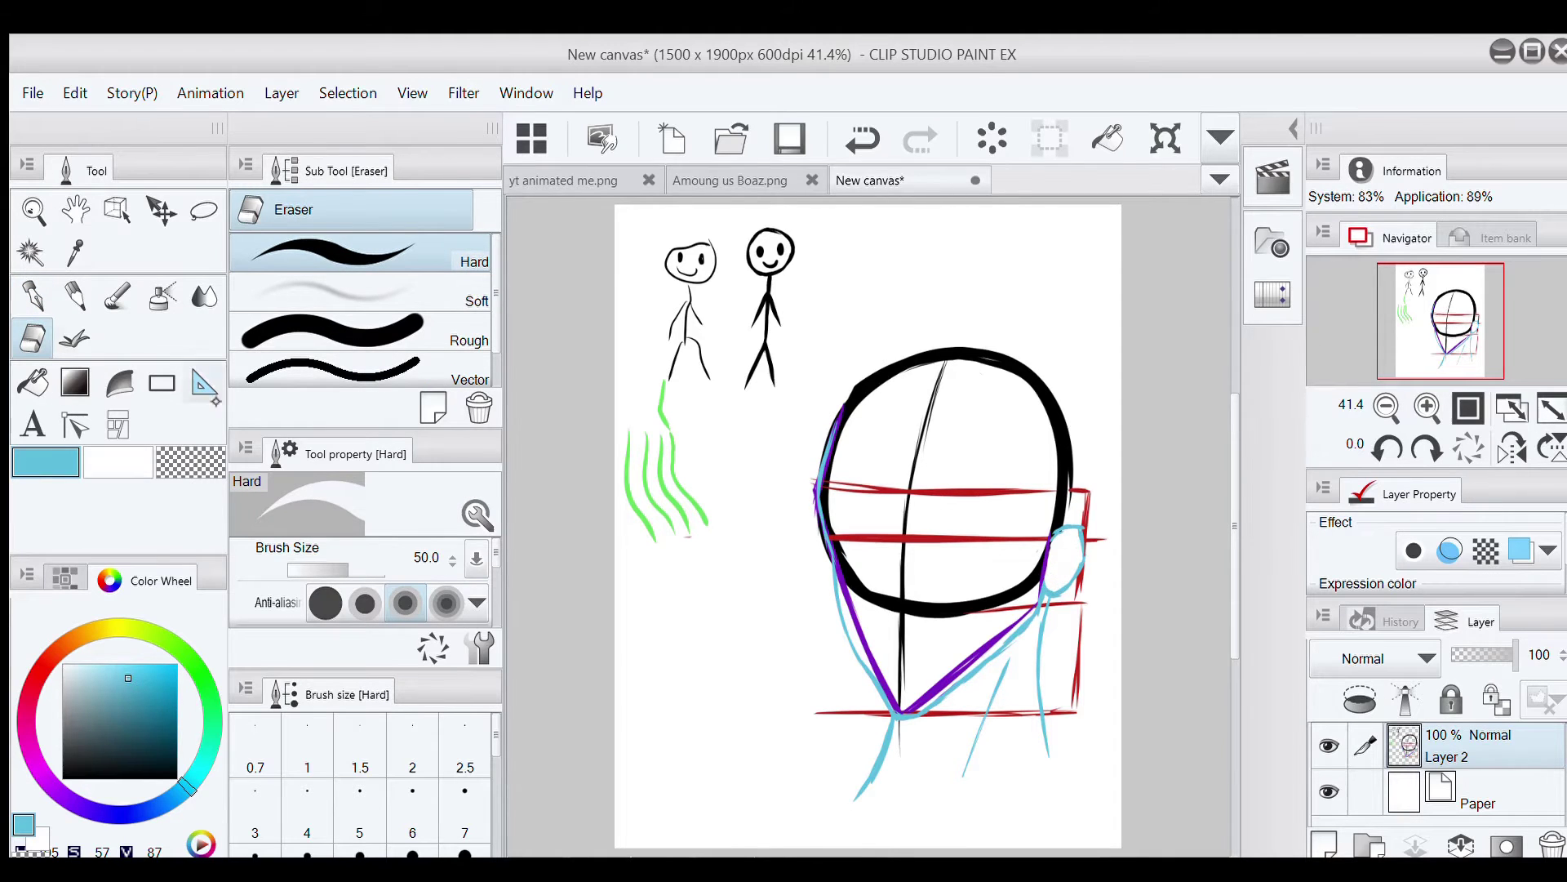
{"action": "left_click", "coordinate": [32, 295]}
{"action": "mouse_move", "coordinate": [1058, 533]}
{"action": "left_mouse_down"}
{"action": "mouse_move", "coordinate": [1081, 565]}
{"action": "mouse_move", "coordinate": [1054, 597]}
{"action": "mouse_move", "coordinate": [1053, 561]}
{"action": "left_mouse_up"}
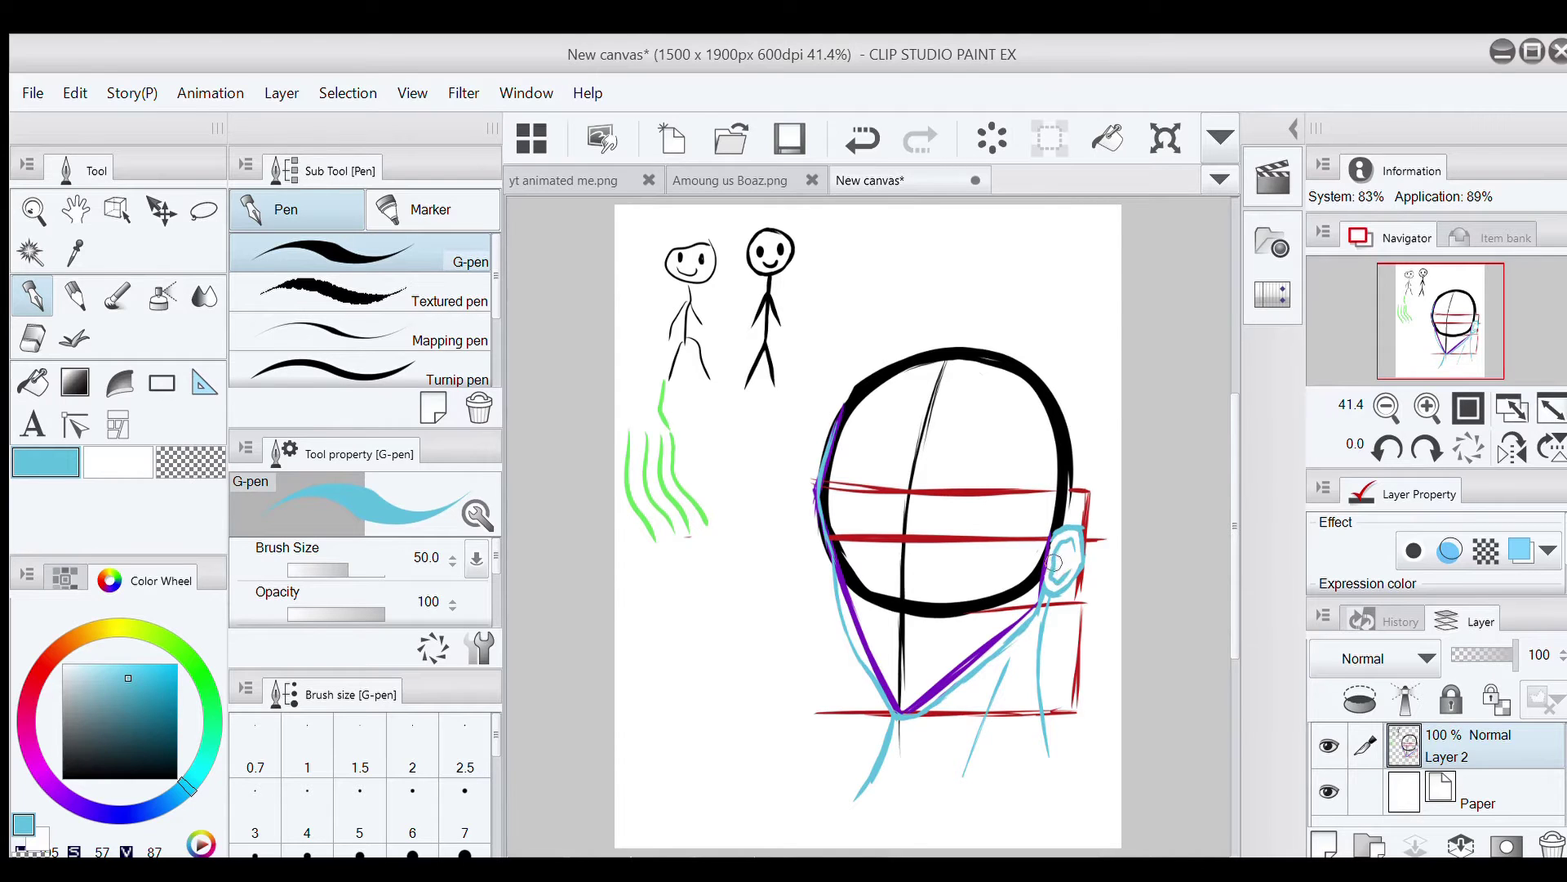
Draw a separate light-blue example ear with inner folds and move it into the empty space above the head
{"action": "mouse_move", "coordinate": [1003, 291]}
{"action": "left_mouse_down"}
{"action": "mouse_move", "coordinate": [1047, 267]}
{"action": "mouse_move", "coordinate": [1045, 324]}
{"action": "mouse_move", "coordinate": [1011, 331]}
{"action": "mouse_move", "coordinate": [1033, 274]}
{"action": "mouse_move", "coordinate": [1015, 292]}
{"action": "mouse_move", "coordinate": [1021, 358]}
{"action": "mouse_move", "coordinate": [1065, 281]}
{"action": "left_mouse_up"}
{"action": "key", "text": "m"}
{"action": "left_click", "coordinate": [1051, 390]}
{"action": "left_click_drag", "start_coordinate": [1074, 363], "coordinate": [1060, 342]}
{"action": "left_click_drag", "start_coordinate": [1039, 329], "coordinate": [942, 299]}
{"action": "left_click", "coordinate": [425, 558]}
{"action": "left_click", "coordinate": [664, 339]}
{"action": "key", "text": "p"}
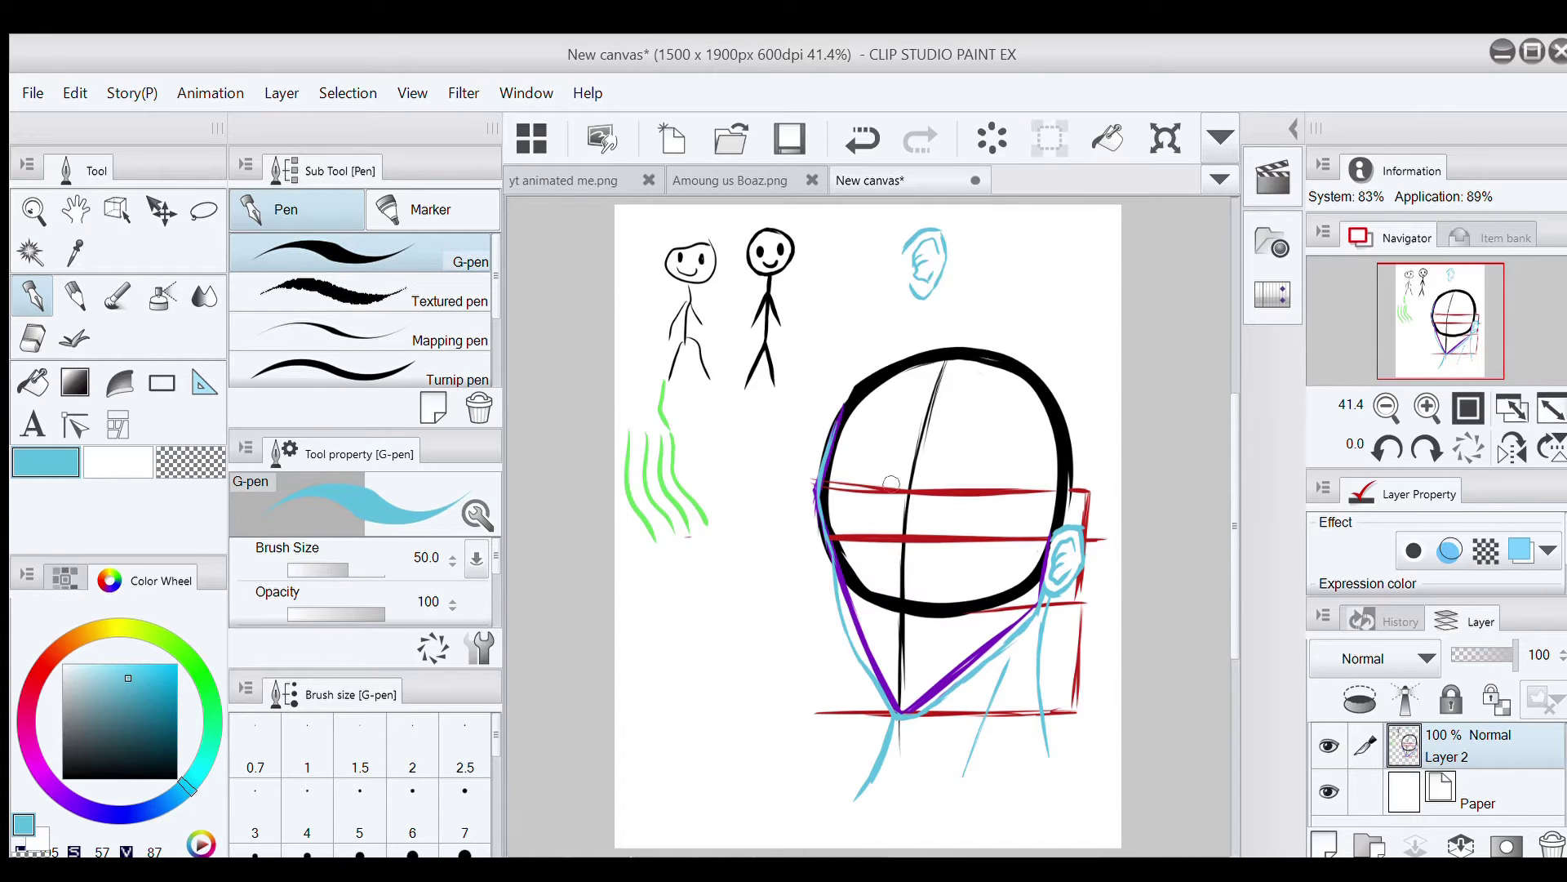
Place a bright yellow dot beside the face and draw a dark red angled mark at the brow line, then resample the yellow
{"action": "left_click", "coordinate": [121, 626]}
{"action": "left_click", "coordinate": [163, 663]}
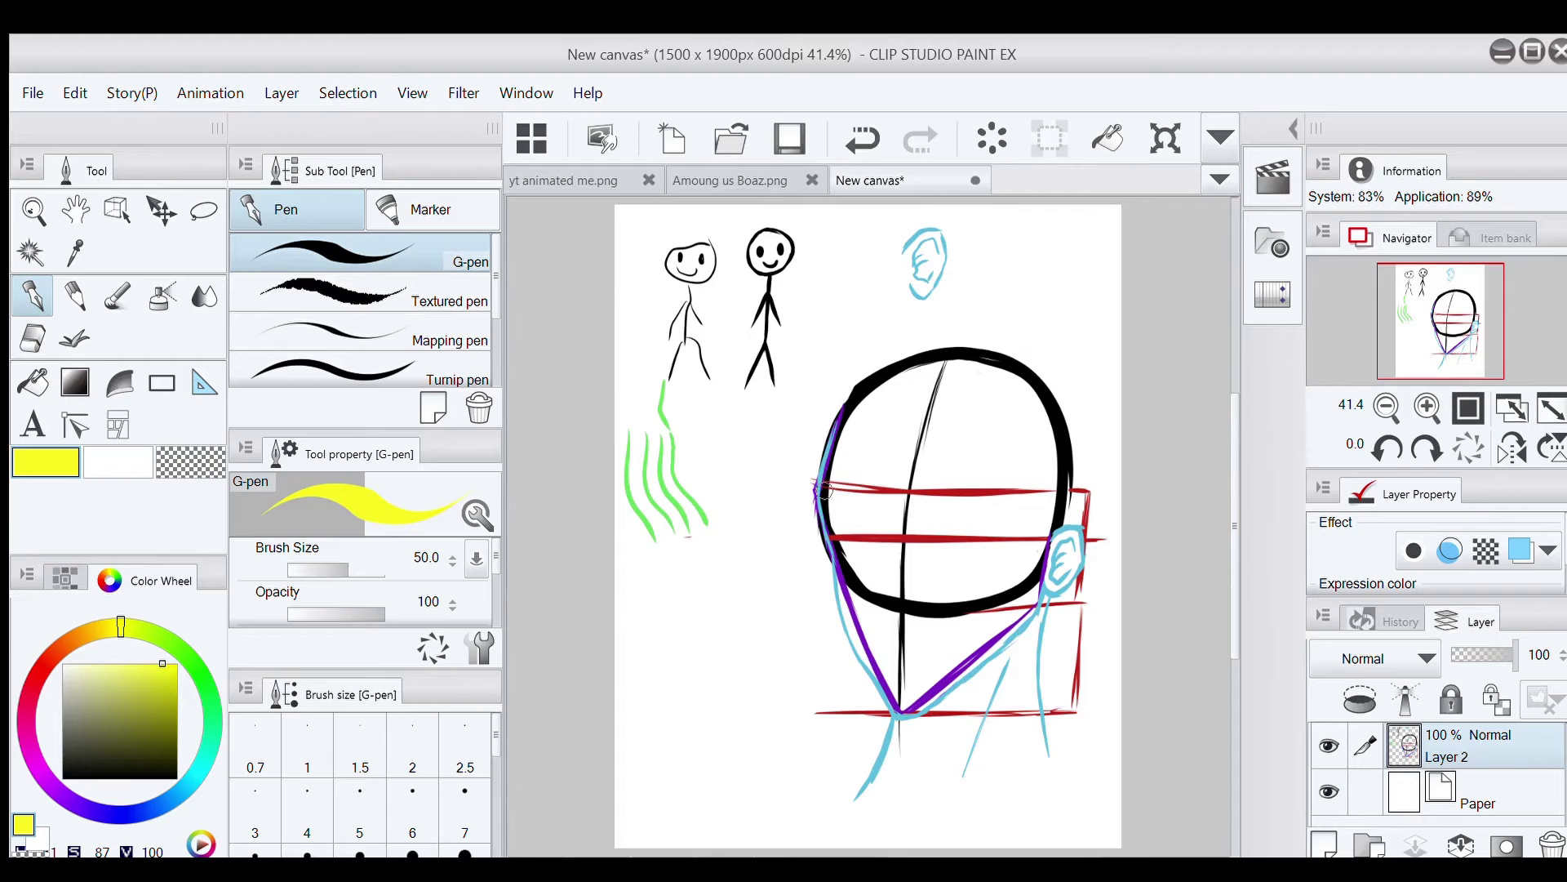
{"action": "left_click", "coordinate": [770, 471]}
{"action": "left_click", "coordinate": [816, 489], "text": "alt"}
{"action": "left_click_drag", "start_coordinate": [811, 463], "coordinate": [809, 514]}
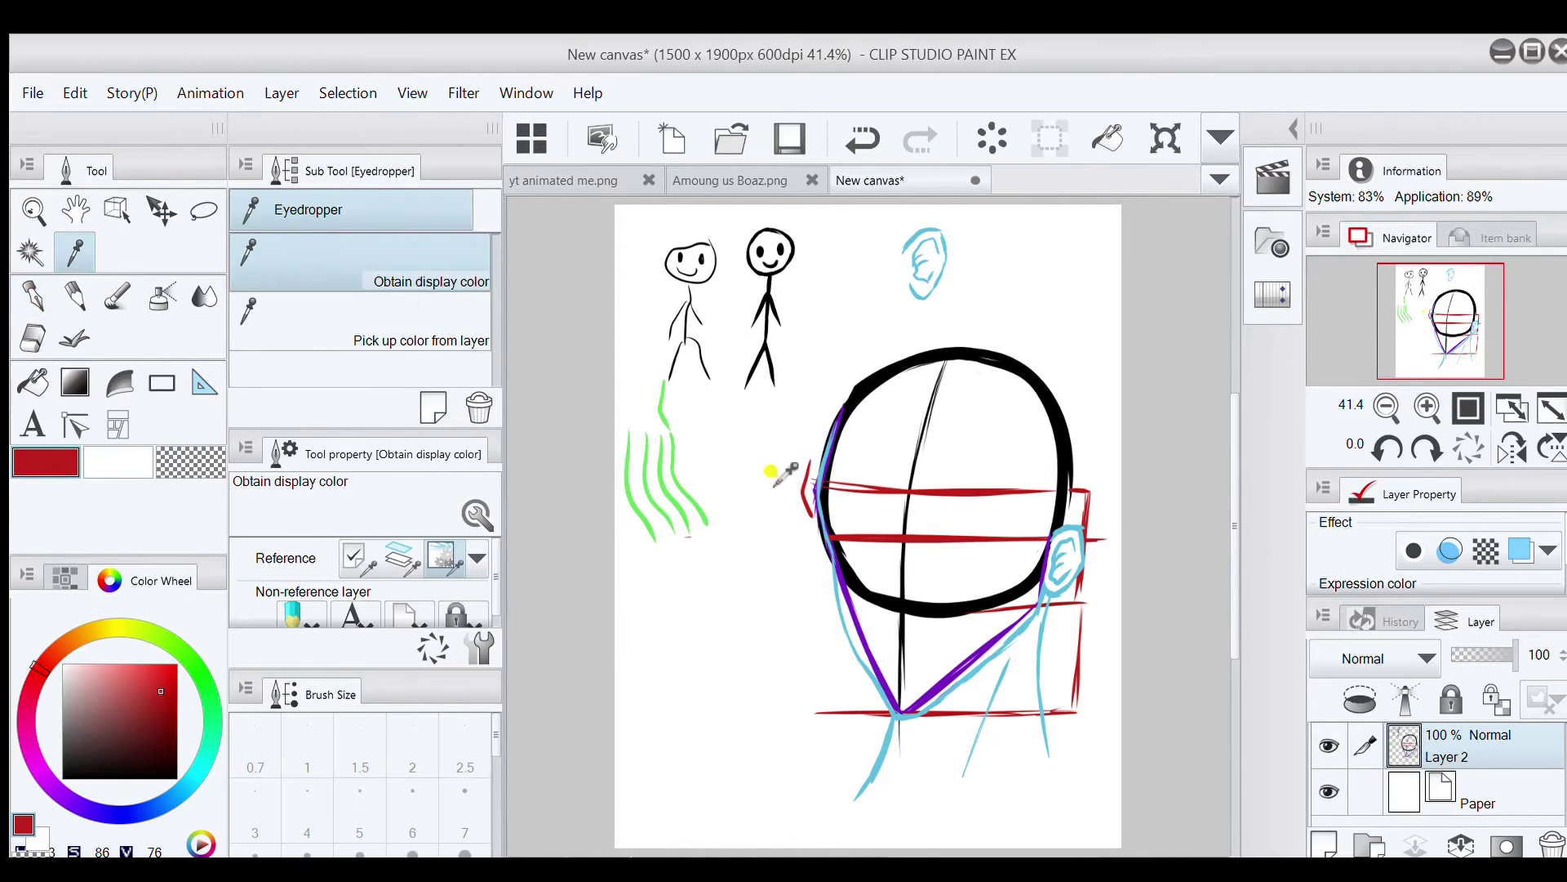
{"action": "left_click", "coordinate": [770, 471], "text": "alt"}
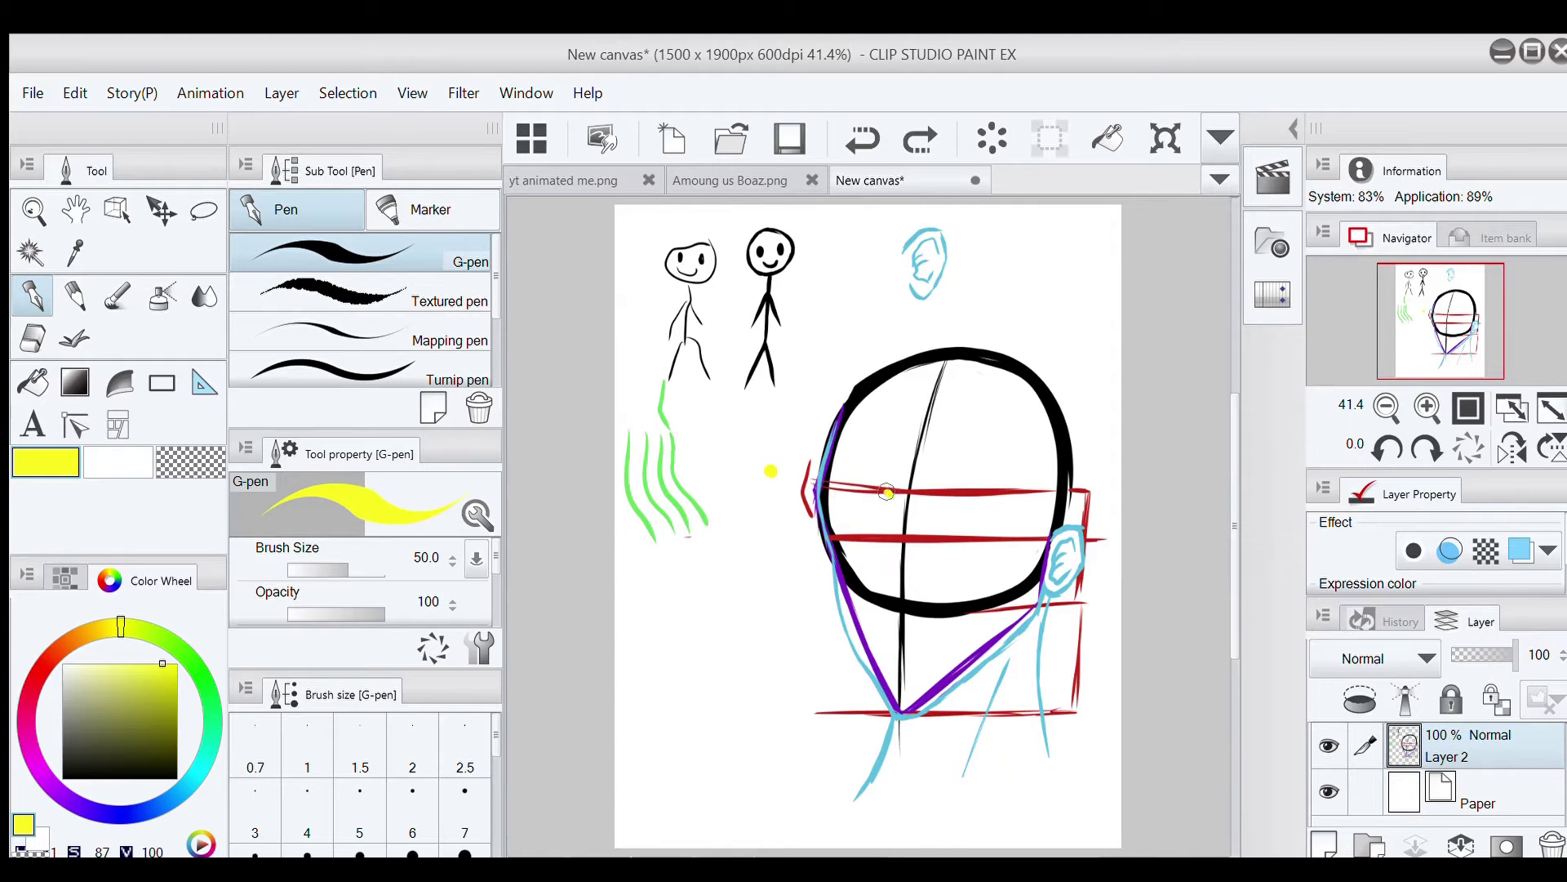
Choose a muted olive and draw both eyebrows along the upper red guide, redoing faulty strokes
{"action": "left_click", "coordinate": [90, 707]}
{"action": "left_click", "coordinate": [89, 702]}
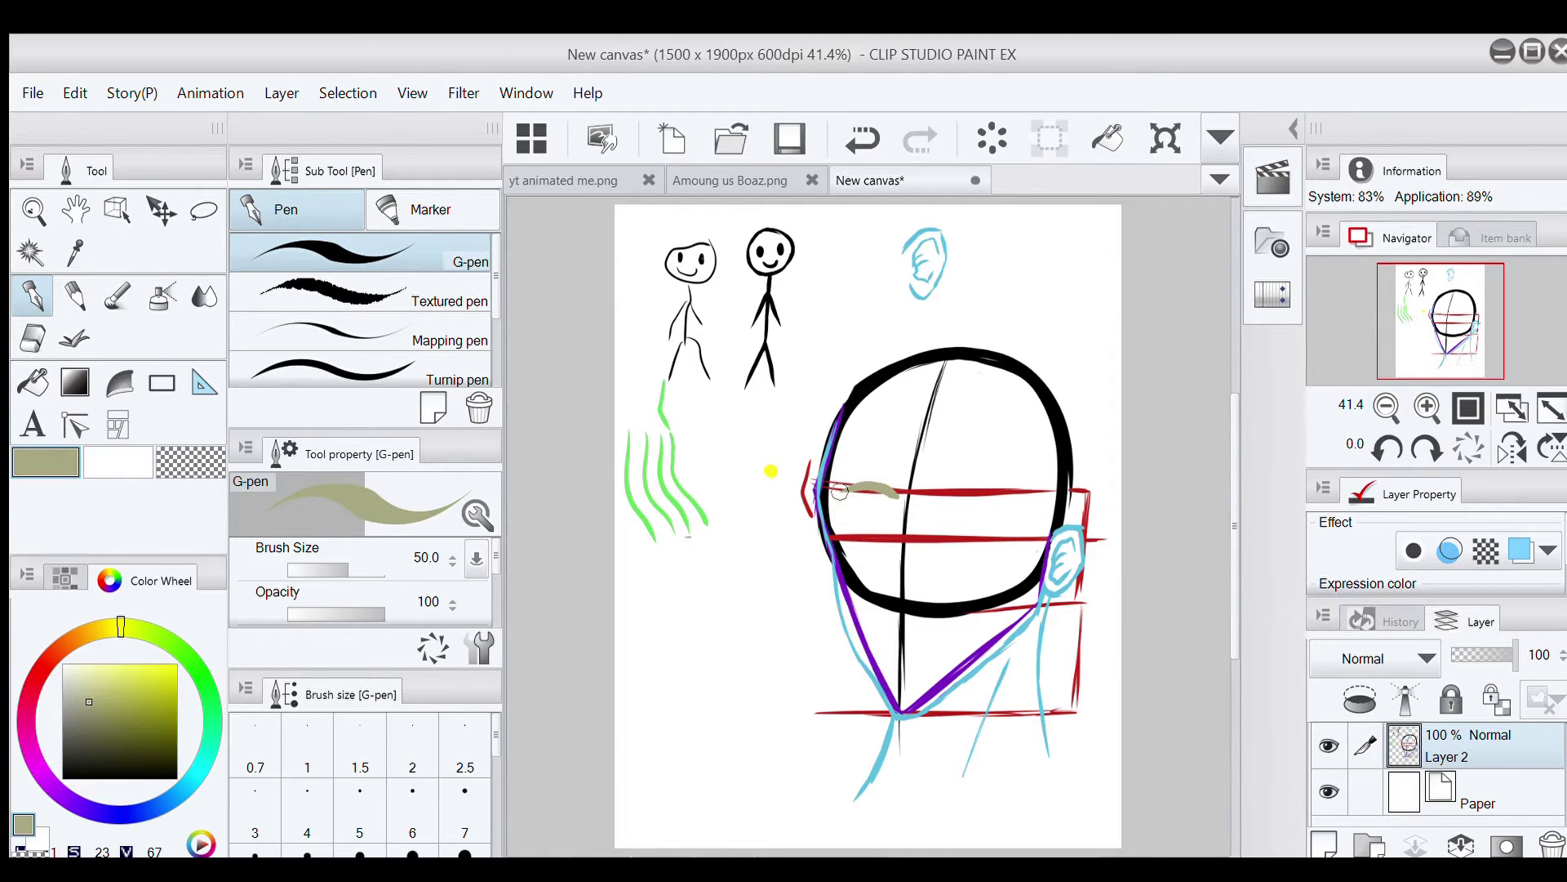
{"action": "mouse_move", "coordinate": [828, 491]}
{"action": "left_mouse_down"}
{"action": "mouse_move", "coordinate": [901, 493]}
{"action": "mouse_move", "coordinate": [852, 481]}
{"action": "mouse_move", "coordinate": [901, 488]}
{"action": "mouse_move", "coordinate": [836, 488]}
{"action": "left_mouse_up"}
{"action": "left_click", "coordinate": [862, 140]}
{"action": "mouse_move", "coordinate": [935, 491]}
{"action": "left_mouse_down"}
{"action": "mouse_move", "coordinate": [1035, 492]}
{"action": "mouse_move", "coordinate": [982, 485]}
{"action": "left_mouse_up"}
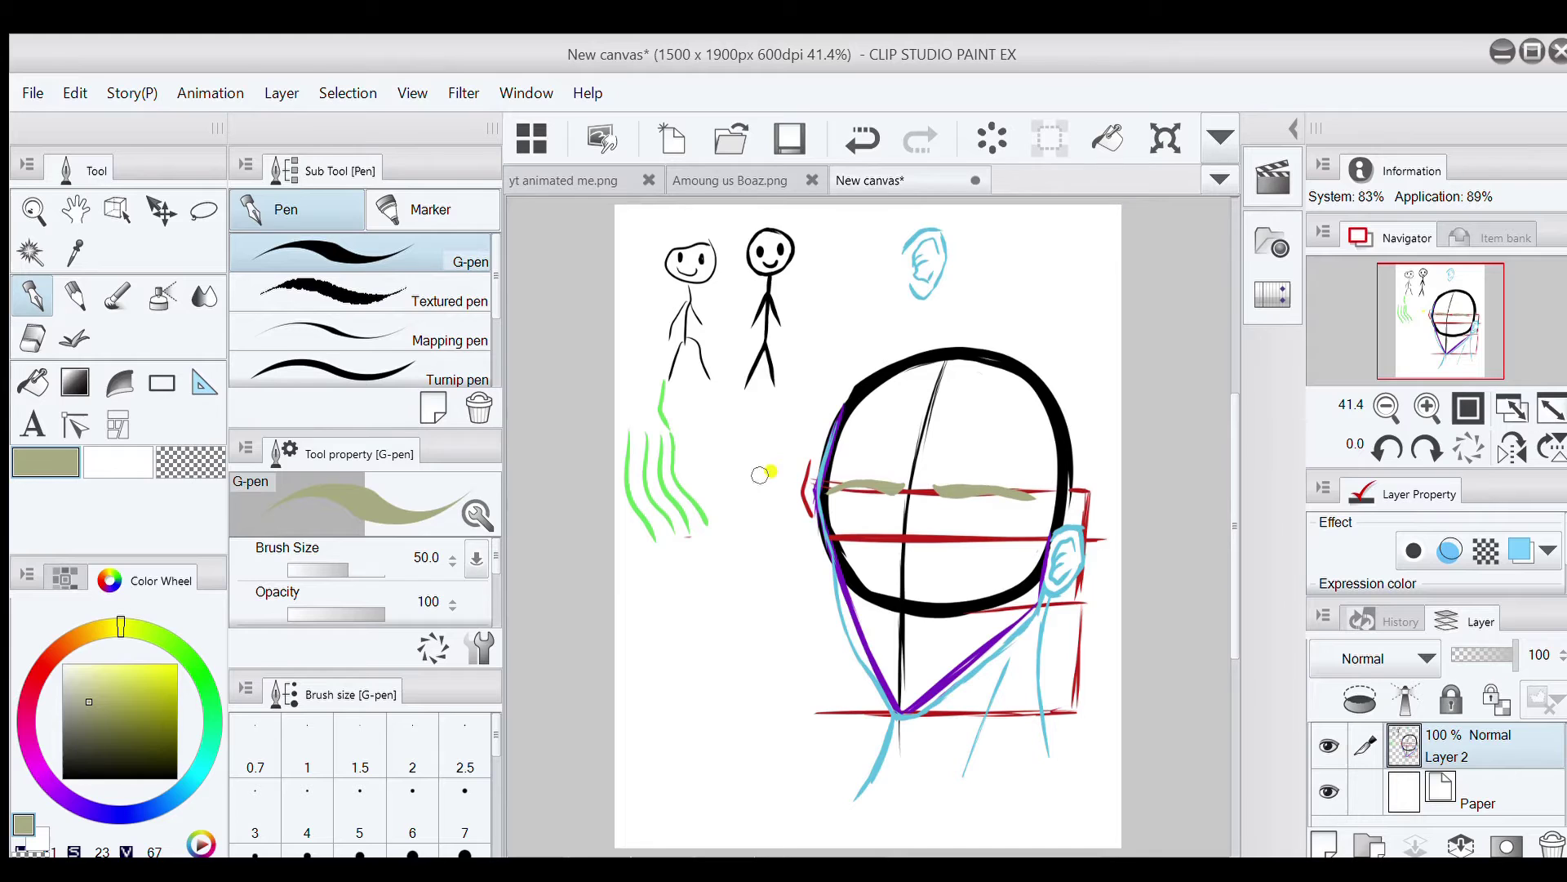
Sketch an olive nose along the centre line down to the circle's lower edge, undoing the surplus strokes
{"action": "key", "text": "e"}
{"action": "key", "text": "p"}
{"action": "key", "text": "e"}
{"action": "key", "text": "p"}
{"action": "key", "text": "ctrl+z"}
{"action": "mouse_move", "coordinate": [898, 546]}
{"action": "left_mouse_down"}
{"action": "mouse_move", "coordinate": [904, 602]}
{"action": "mouse_move", "coordinate": [892, 568]}
{"action": "mouse_move", "coordinate": [890, 596]}
{"action": "mouse_move", "coordinate": [927, 587]}
{"action": "left_mouse_up"}
{"action": "key", "text": "ctrl+z"}
{"action": "left_click", "coordinate": [863, 139]}
{"action": "key", "text": "ctrl+z"}
{"action": "key", "text": "ctrl+z"}
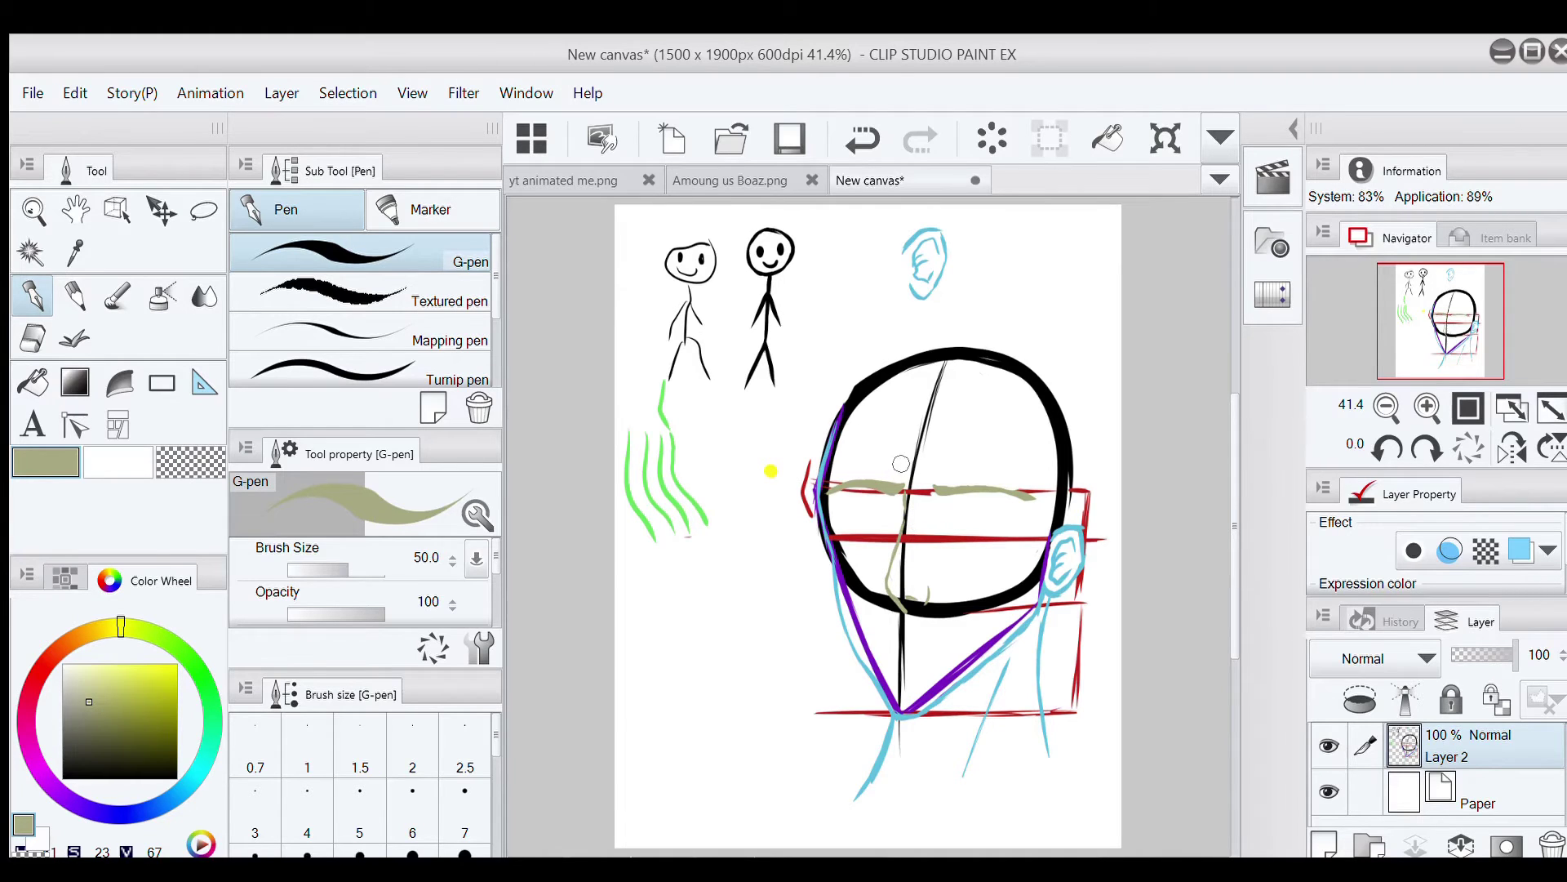
Draw both olive eyes with upper lids, irises and lower lids under the eyebrows, erasing and undoing faulty strokes
{"action": "left_click_drag", "start_coordinate": [885, 503], "coordinate": [831, 506]}
{"action": "left_click_drag", "start_coordinate": [944, 510], "coordinate": [1021, 513]}
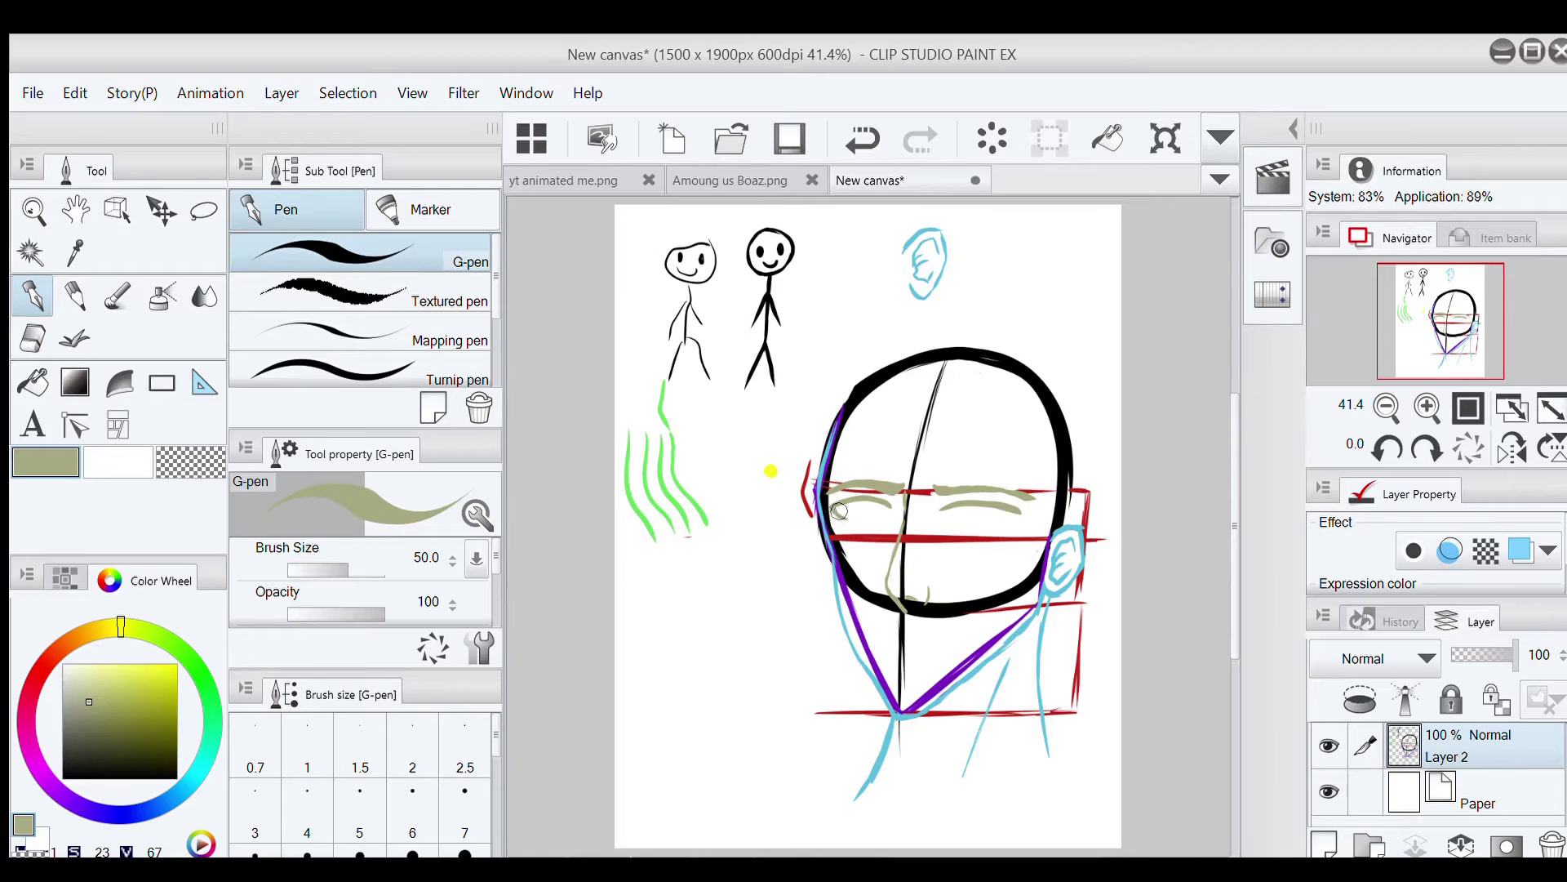
{"action": "left_click_drag", "start_coordinate": [1003, 529], "coordinate": [1011, 519]}
{"action": "left_click", "coordinate": [867, 141]}
{"action": "left_click", "coordinate": [33, 337]}
{"action": "left_click", "coordinate": [39, 300]}
{"action": "key", "text": "e"}
{"action": "mouse_move", "coordinate": [947, 509]}
{"action": "left_mouse_down"}
{"action": "mouse_move", "coordinate": [1011, 508]}
{"action": "mouse_move", "coordinate": [1020, 522]}
{"action": "mouse_move", "coordinate": [999, 507]}
{"action": "left_mouse_up"}
{"action": "key", "text": "p"}
{"action": "mouse_move", "coordinate": [860, 500]}
{"action": "left_mouse_down"}
{"action": "mouse_move", "coordinate": [870, 520]}
{"action": "mouse_move", "coordinate": [872, 497]}
{"action": "left_mouse_up"}
{"action": "key", "text": "ctrl+z"}
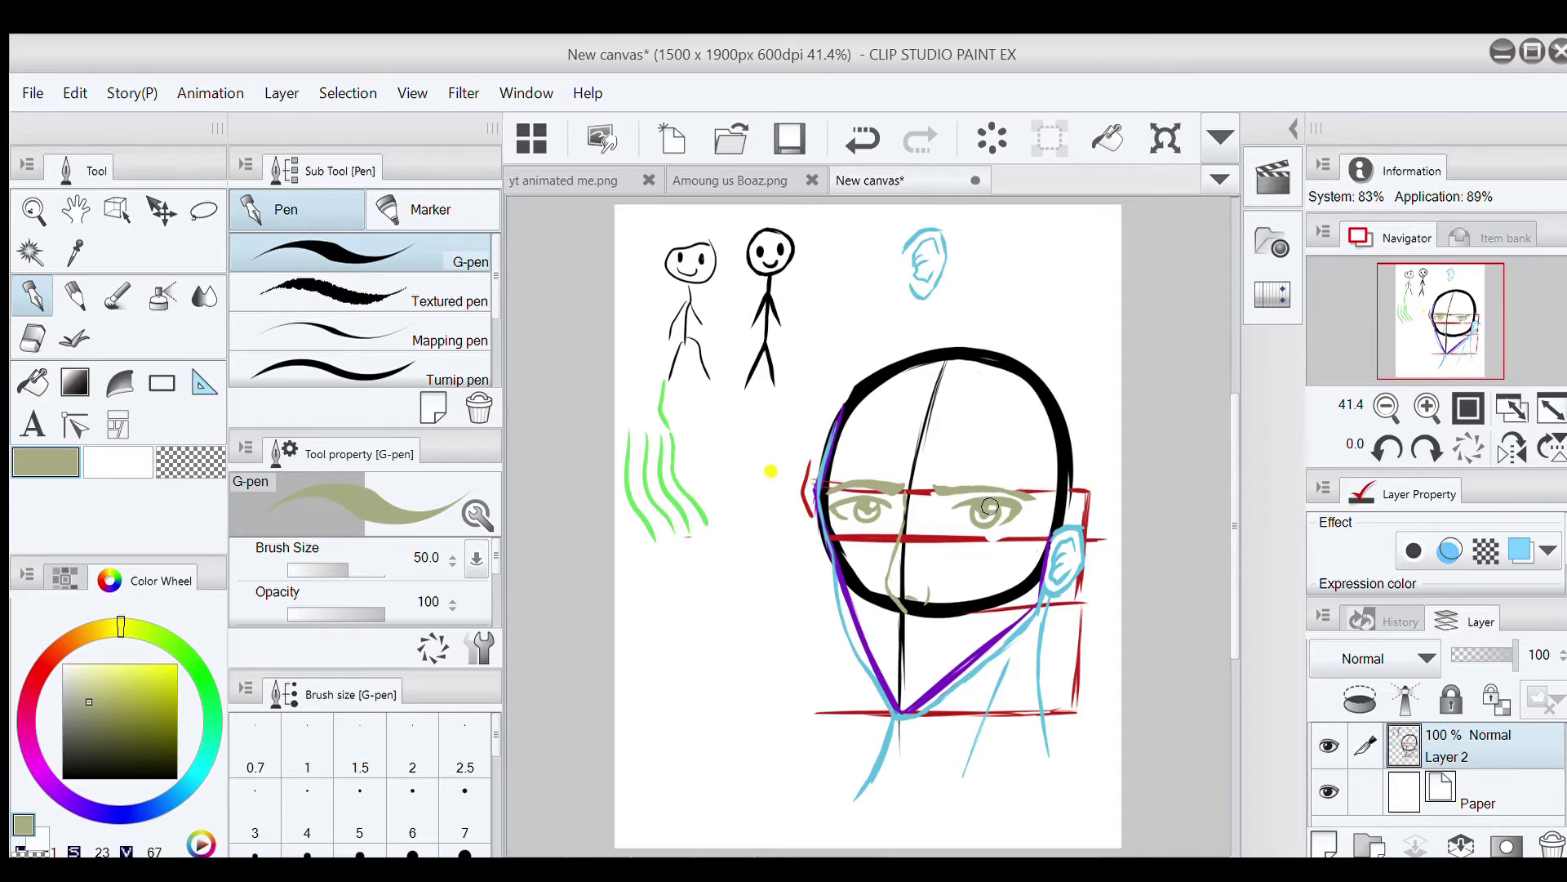
{"action": "left_click_drag", "start_coordinate": [874, 648], "coordinate": [914, 651]}
{"action": "left_click", "coordinate": [863, 149]}
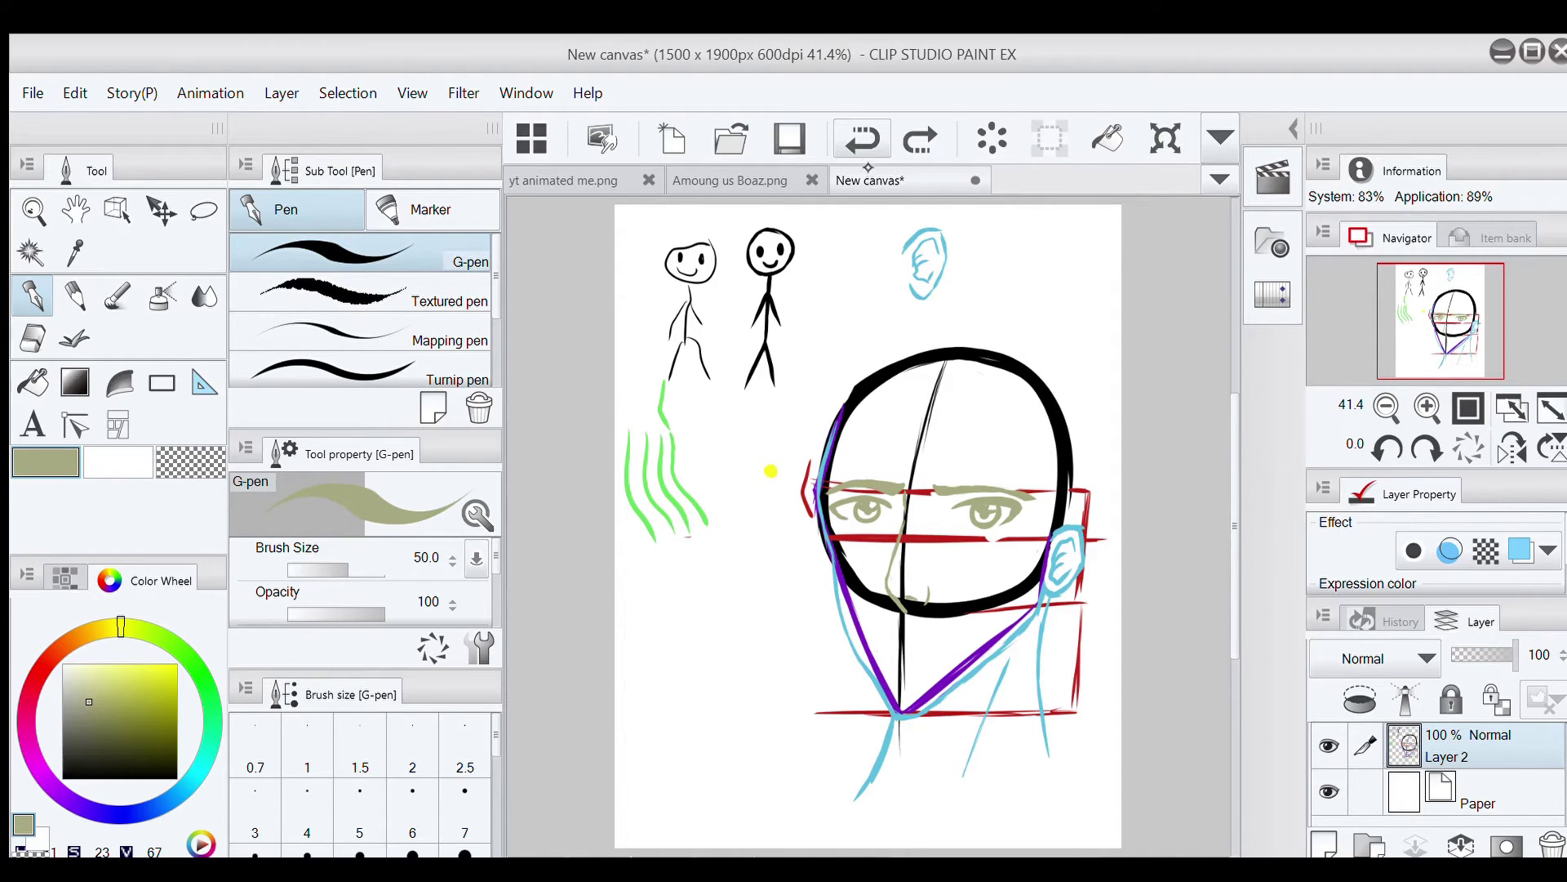
{"action": "mouse_move", "coordinate": [885, 651]}
{"action": "left_mouse_down"}
{"action": "mouse_move", "coordinate": [947, 640]}
{"action": "mouse_move", "coordinate": [894, 651]}
{"action": "left_mouse_up"}
{"action": "left_click", "coordinate": [862, 139]}
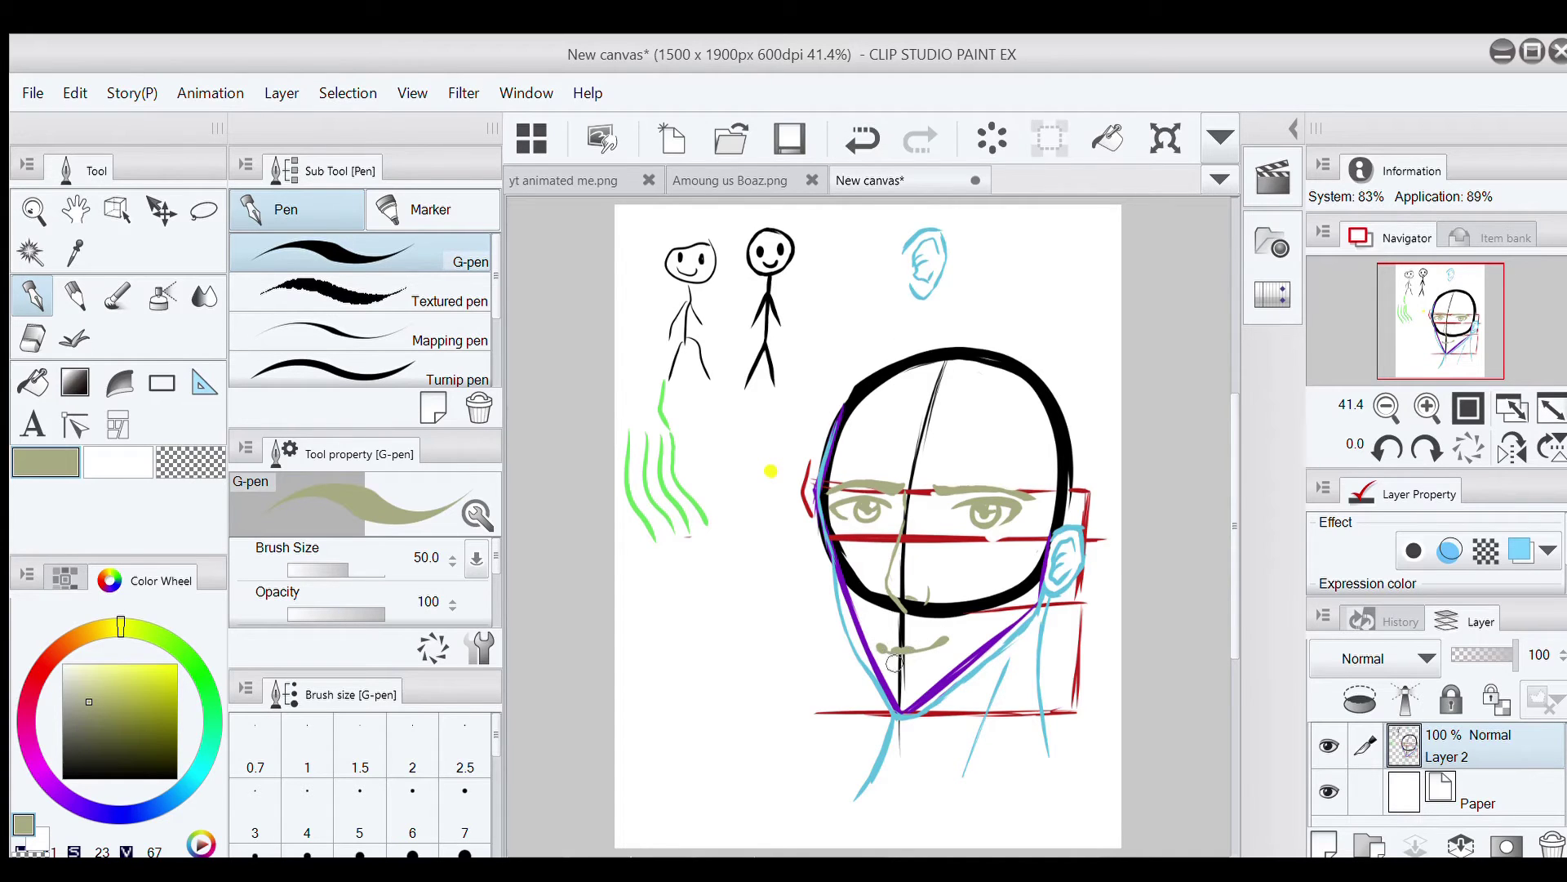
{"action": "left_click", "coordinate": [867, 146]}
{"action": "left_click", "coordinate": [867, 145]}
{"action": "left_click_drag", "start_coordinate": [878, 644], "coordinate": [948, 642]}
{"action": "key", "text": "ctrl+z"}
Erase the guide lines around the mouth area and sketch an olive mouth with a lower-lip line at brush size 50
{"action": "key", "text": "e"}
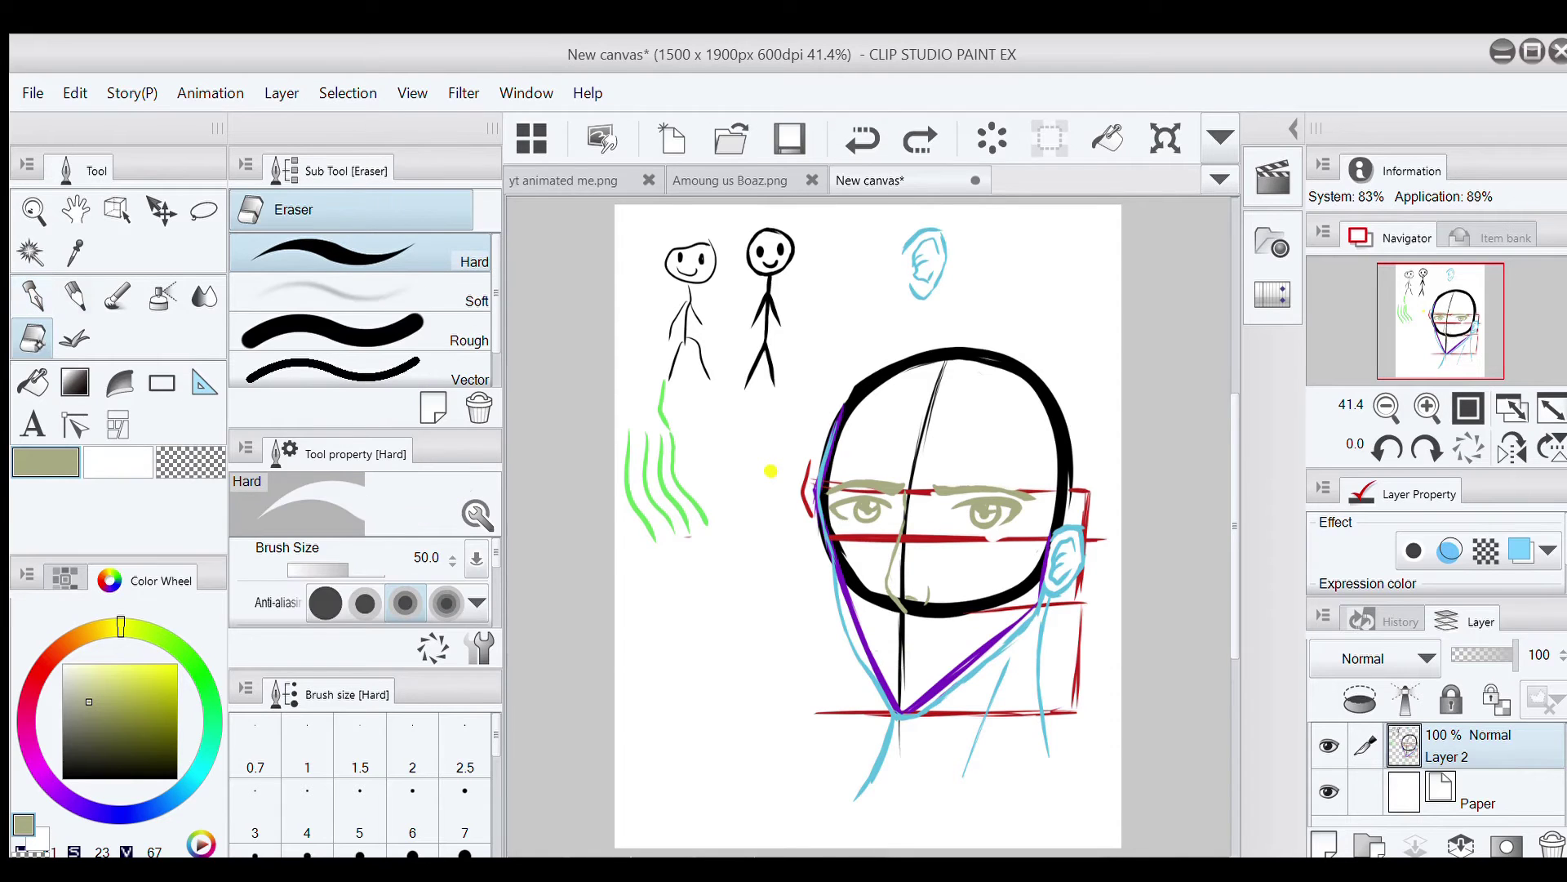
{"action": "mouse_move", "coordinate": [901, 695]}
{"action": "left_mouse_down"}
{"action": "mouse_move", "coordinate": [885, 682]}
{"action": "mouse_move", "coordinate": [904, 690]}
{"action": "left_mouse_up"}
{"action": "key", "text": "p"}
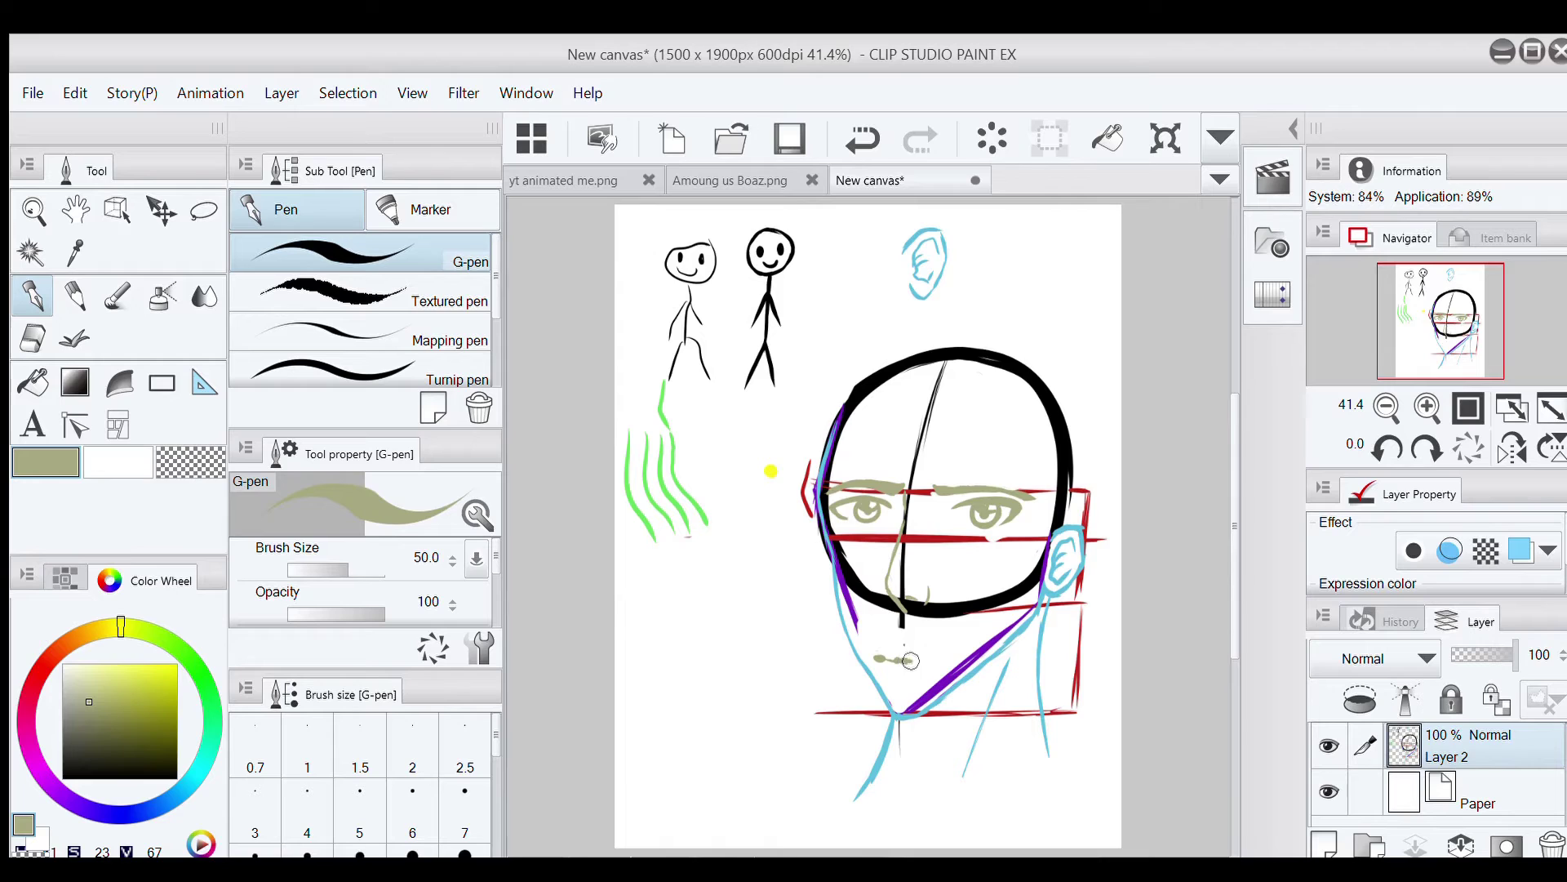
{"action": "left_click", "coordinate": [465, 813]}
{"action": "left_click_drag", "start_coordinate": [496, 739], "coordinate": [495, 782]}
{"action": "left_click", "coordinate": [465, 780]}
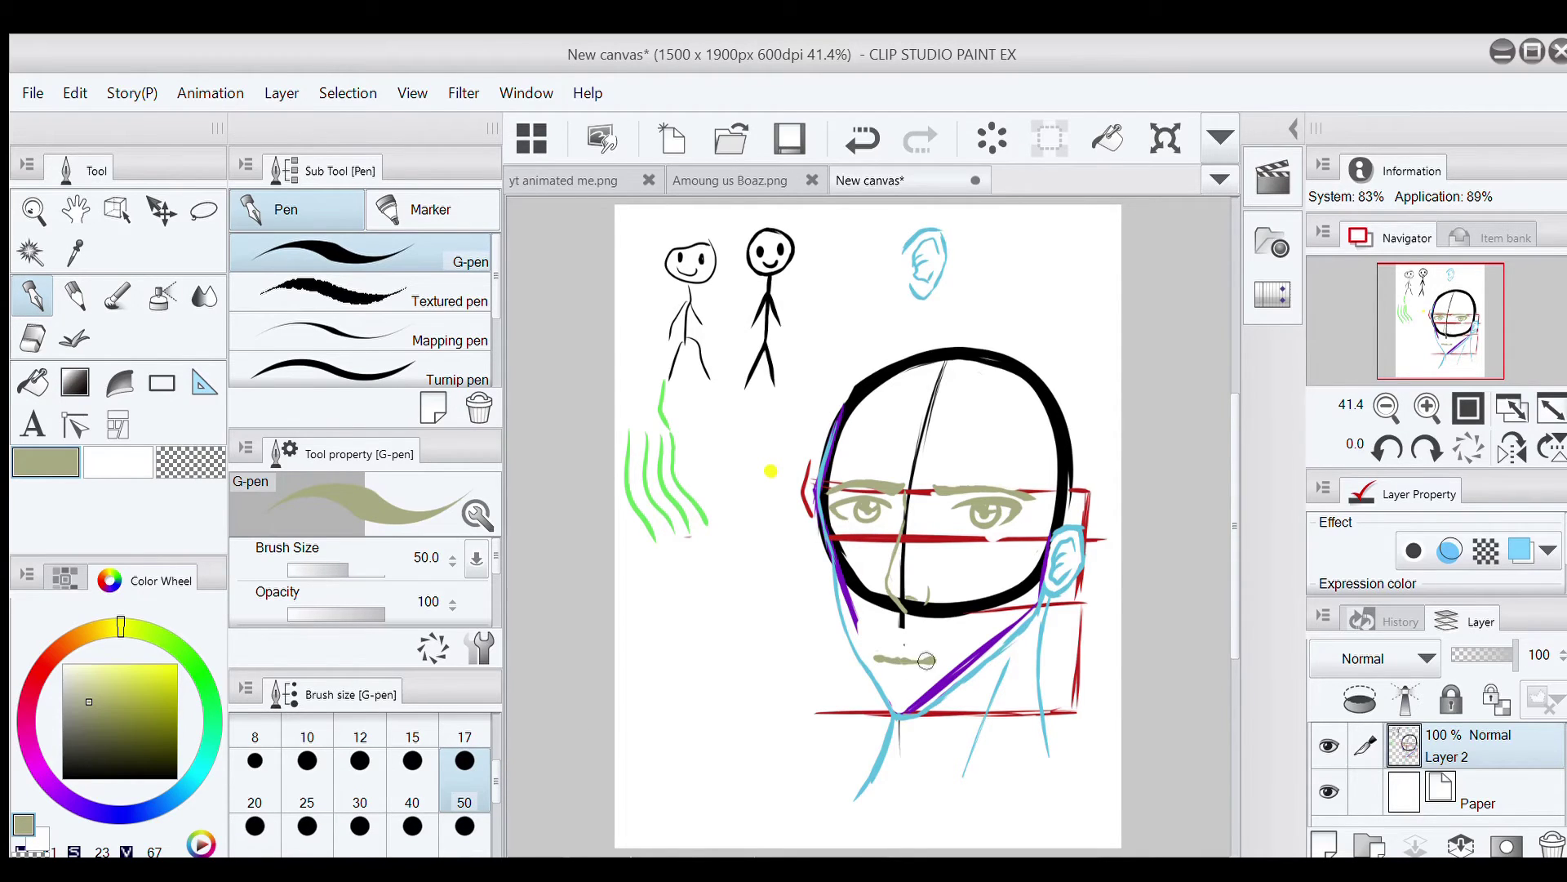
{"action": "key", "text": "ctrl+z"}
{"action": "left_click_drag", "start_coordinate": [889, 674], "coordinate": [920, 674]}
{"action": "key", "text": "e"}
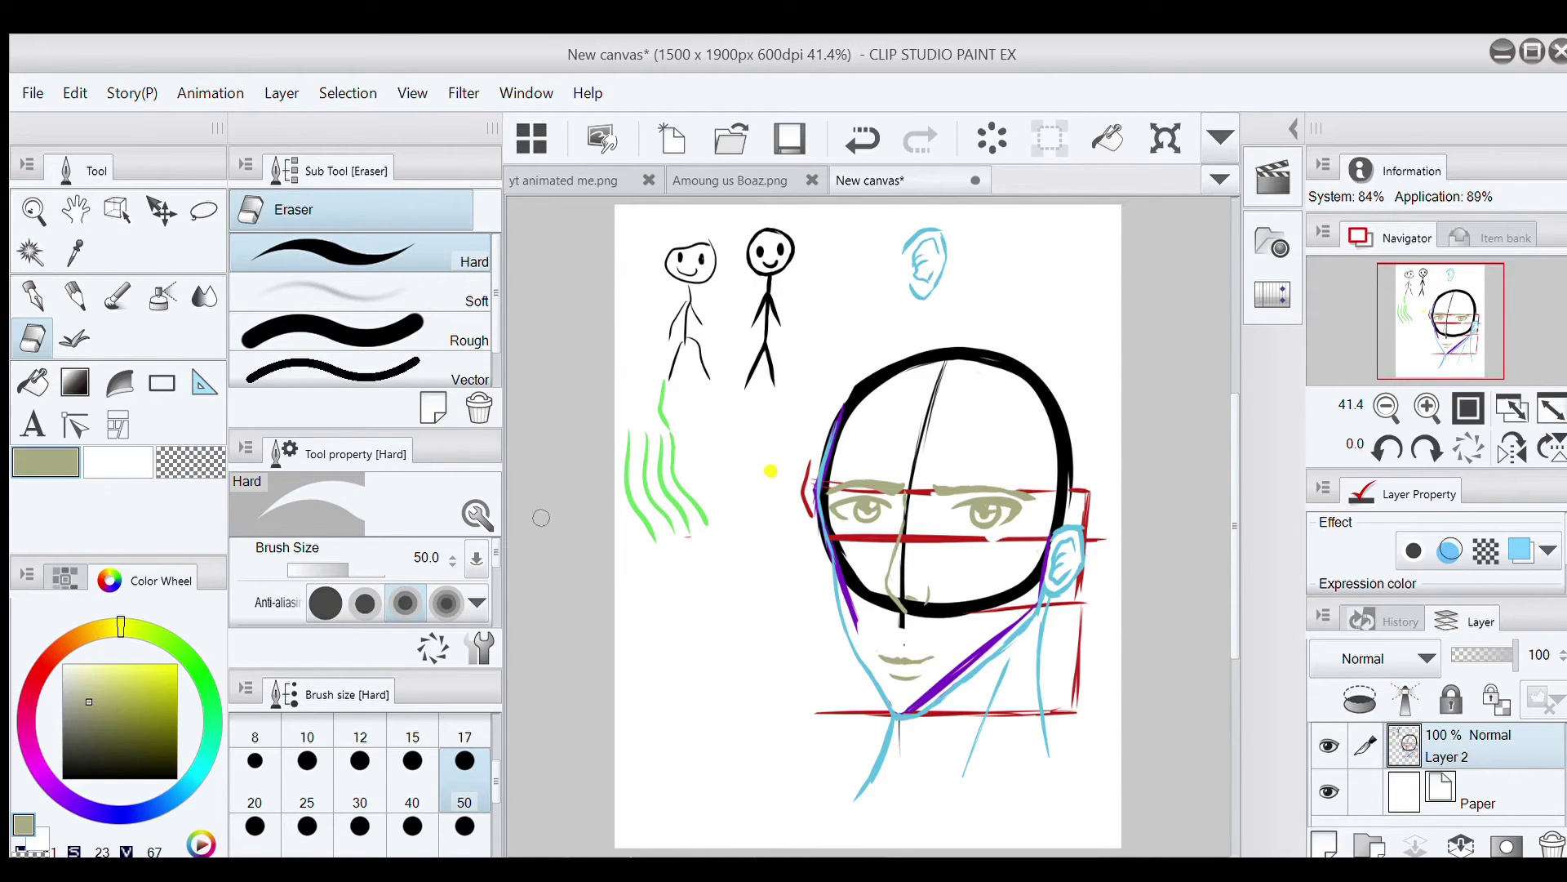
{"action": "key", "text": "p"}
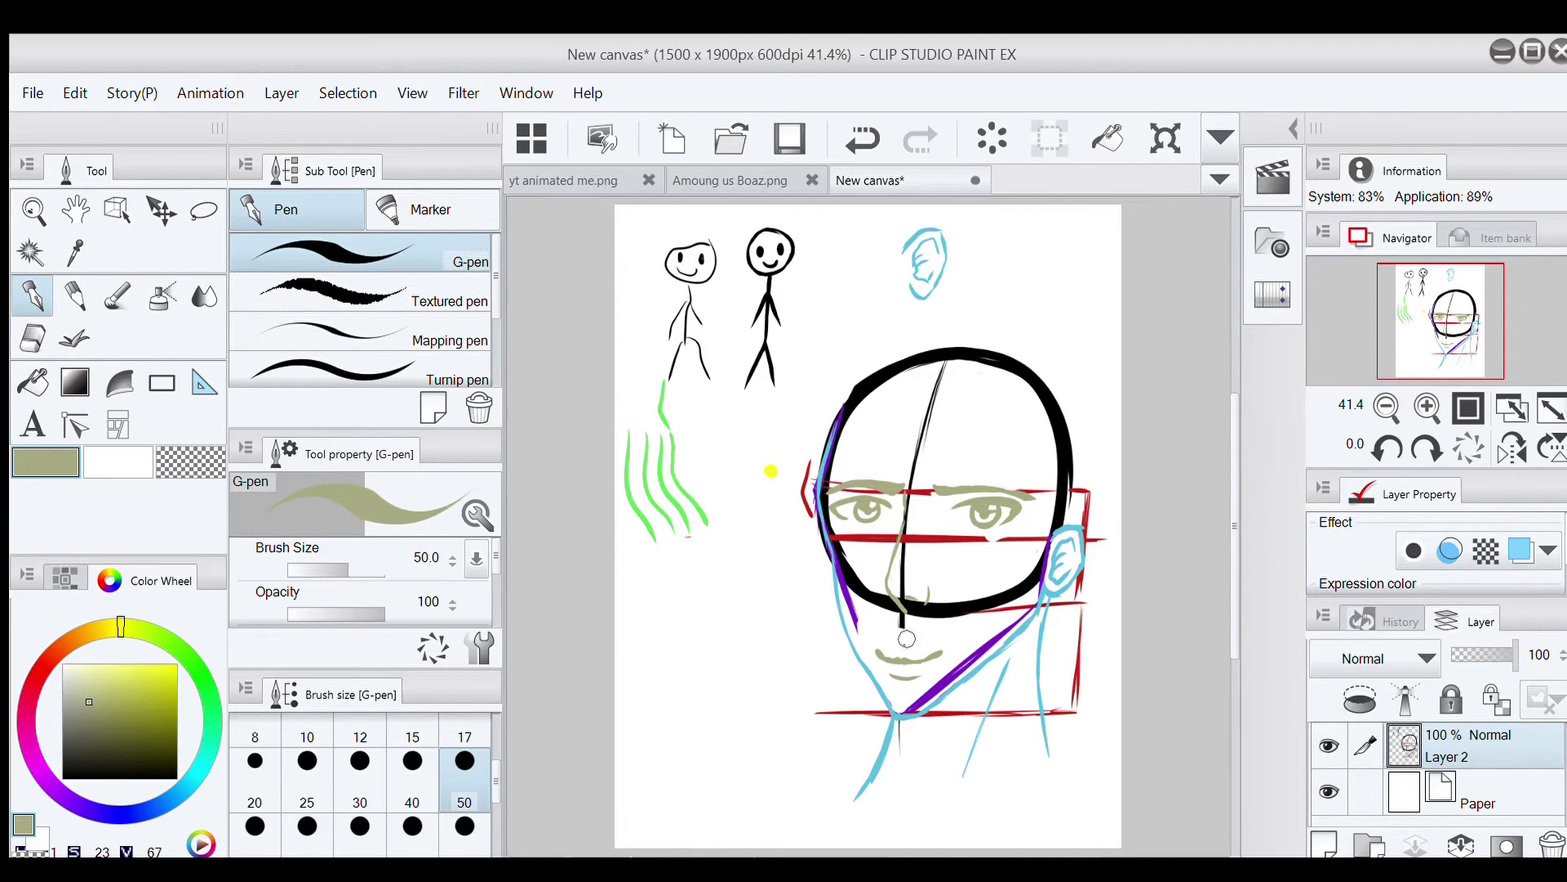
Erase the mouth line and redraw it as a slanted, slightly open mouth in olive
{"action": "key", "text": "e"}
{"action": "left_click_drag", "start_coordinate": [876, 653], "coordinate": [940, 642]}
{"action": "key", "text": "p"}
{"action": "key", "text": "ctrl+z"}
Lower the sketch layer's opacity to 39% and add a new layer above it
{"action": "left_click_drag", "start_coordinate": [1499, 654], "coordinate": [1479, 655]}
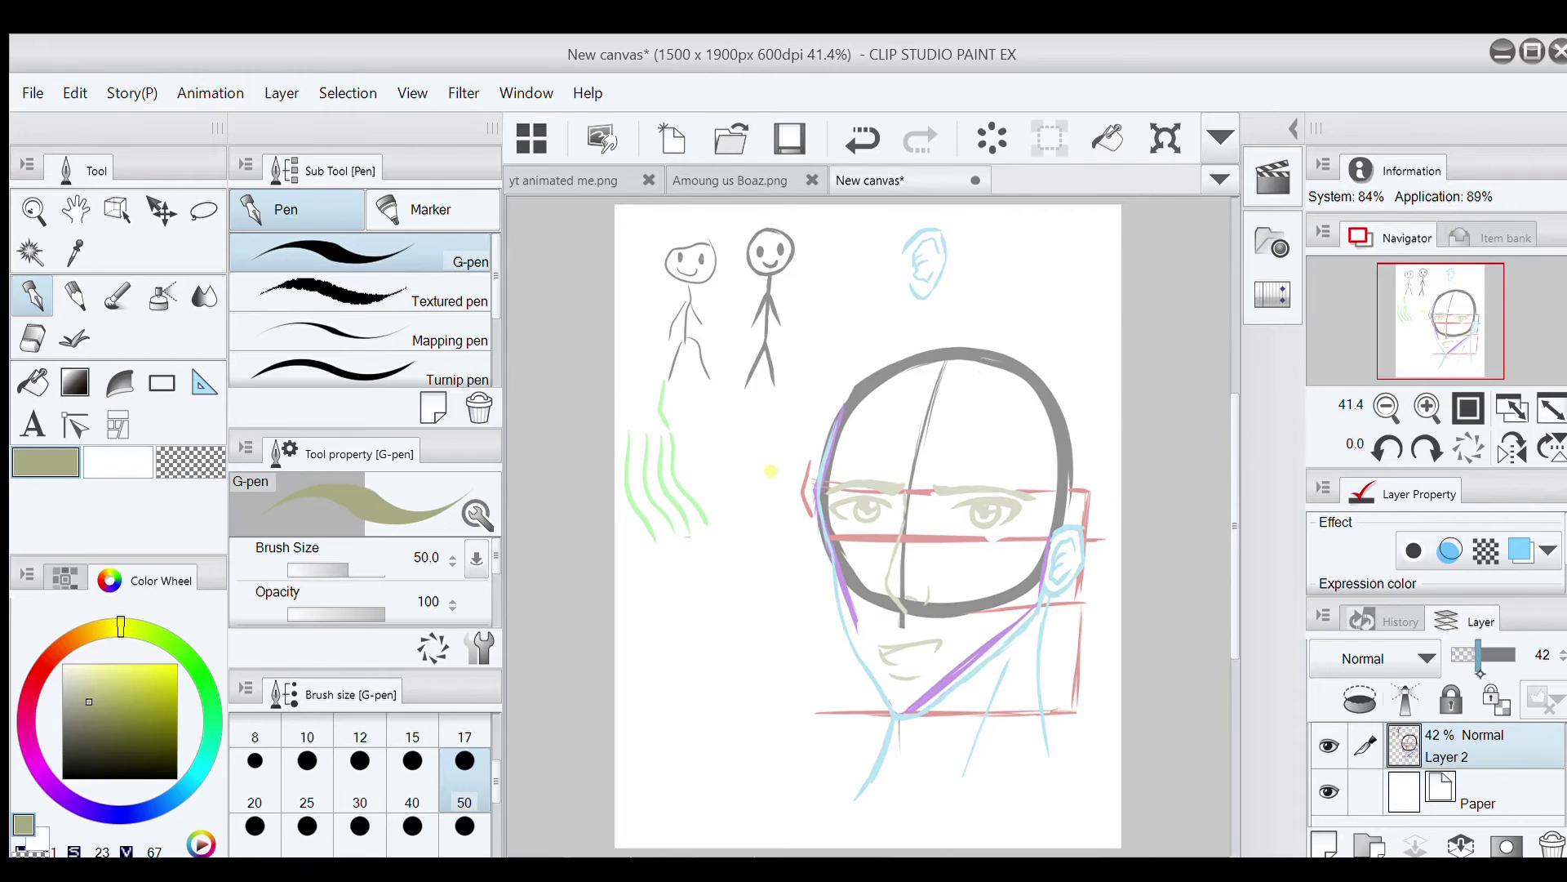
{"action": "left_click", "coordinate": [1515, 654]}
{"action": "left_click", "coordinate": [31, 337]}
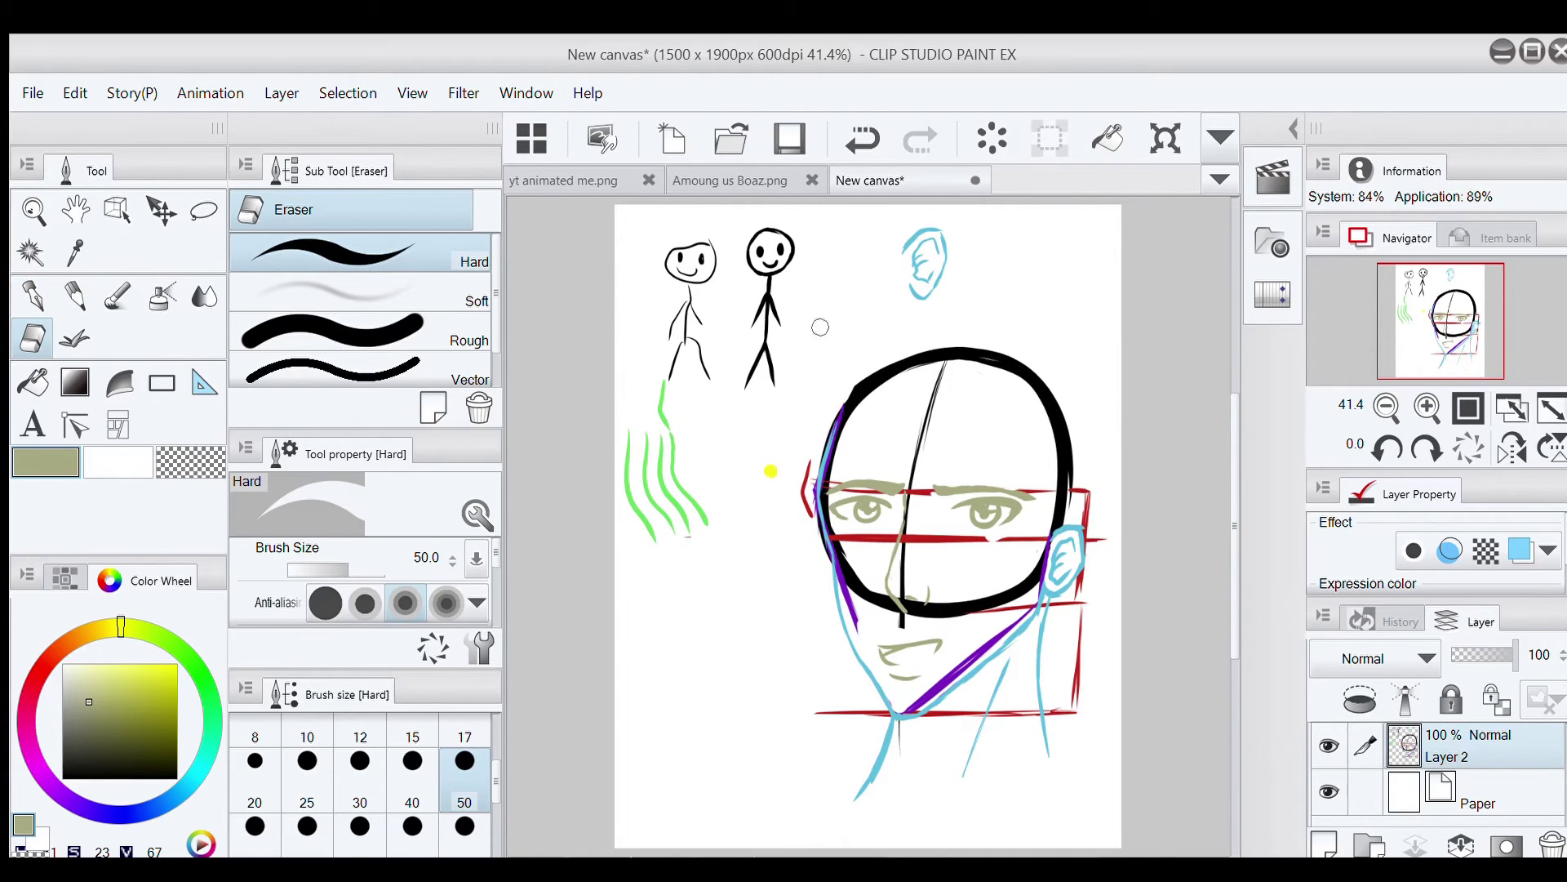
{"action": "left_click_drag", "start_coordinate": [1515, 655], "coordinate": [1475, 670]}
{"action": "left_click", "coordinate": [1330, 843]}
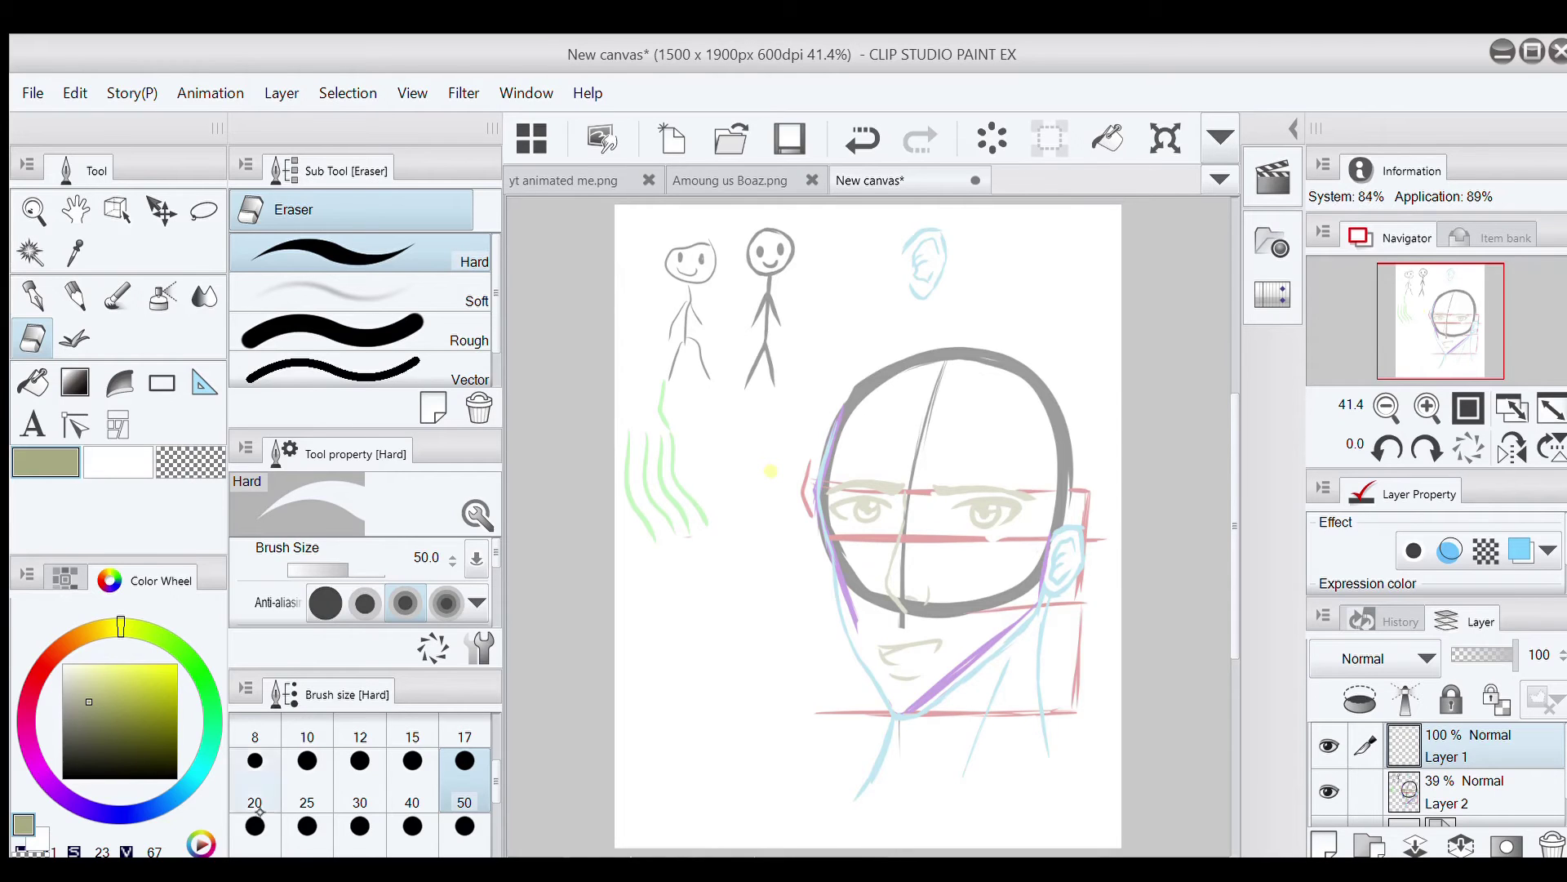
Choose a medium brown and trace the face contour, jawline and ear with the G-pen on the new layer, redoing faulty strokes
{"action": "left_click_drag", "start_coordinate": [108, 702], "coordinate": [177, 778]}
{"action": "left_click", "coordinate": [98, 722]}
{"action": "left_click", "coordinate": [87, 652]}
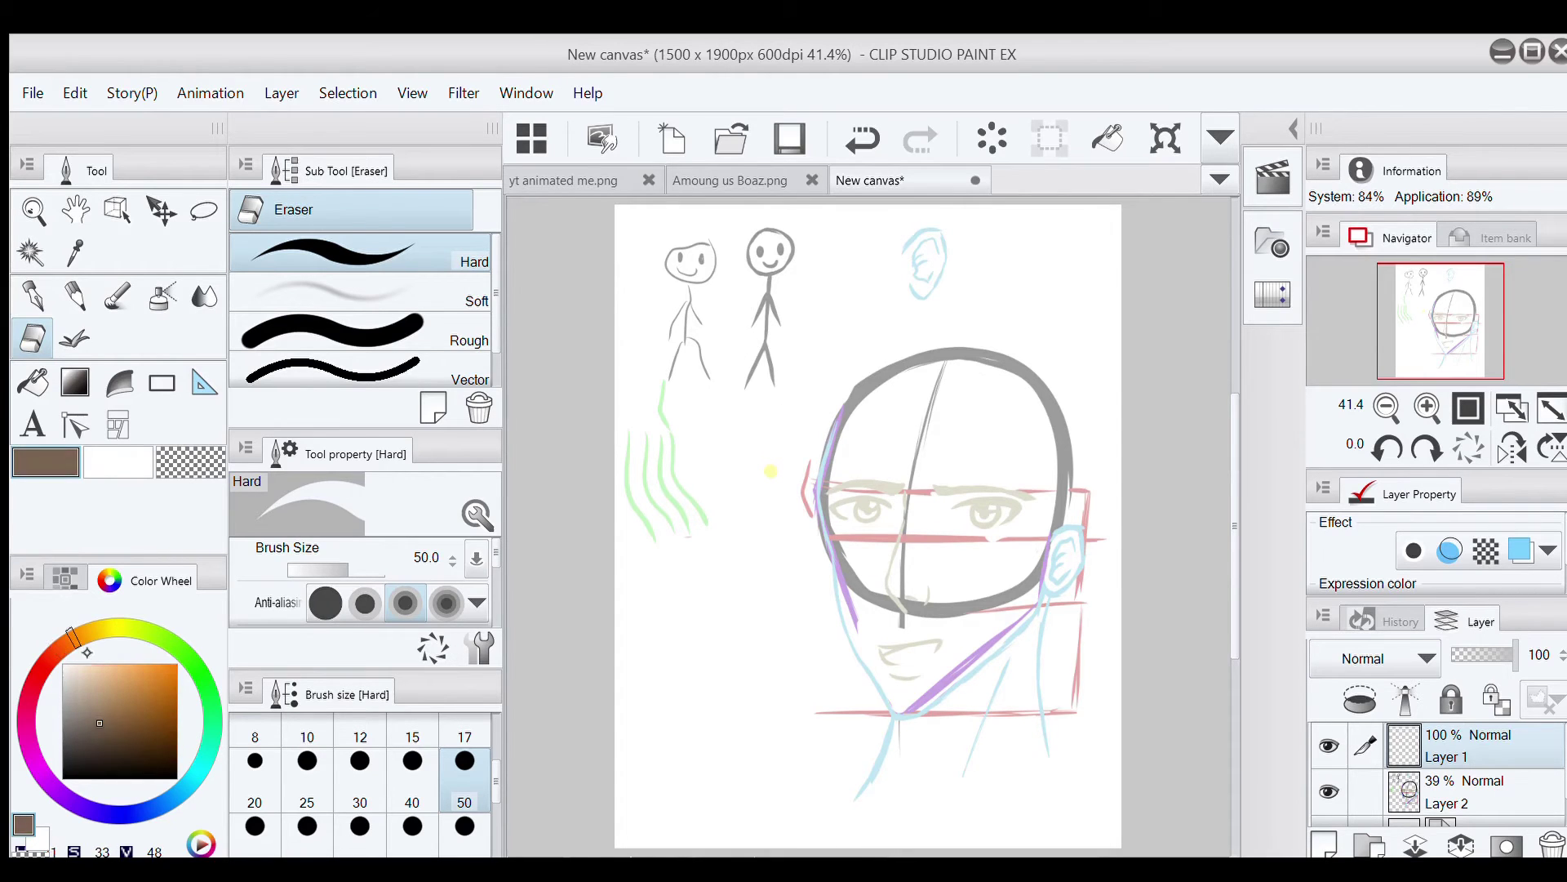
{"action": "left_click", "coordinate": [129, 722]}
{"action": "left_click", "coordinate": [33, 295]}
{"action": "mouse_move", "coordinate": [839, 420]}
{"action": "left_mouse_down"}
{"action": "mouse_move", "coordinate": [822, 518]}
{"action": "mouse_move", "coordinate": [826, 446]}
{"action": "mouse_move", "coordinate": [821, 514]}
{"action": "left_mouse_up"}
{"action": "key", "text": "ctrl+z"}
{"action": "mouse_move", "coordinate": [823, 457]}
{"action": "left_mouse_down"}
{"action": "mouse_move", "coordinate": [837, 587]}
{"action": "mouse_move", "coordinate": [898, 717]}
{"action": "left_mouse_up"}
{"action": "key", "text": "ctrl+z"}
{"action": "key", "text": "ctrl+z"}
{"action": "mouse_move", "coordinate": [1044, 585]}
{"action": "left_mouse_down"}
{"action": "mouse_move", "coordinate": [1009, 641]}
{"action": "mouse_move", "coordinate": [1027, 627]}
{"action": "mouse_move", "coordinate": [944, 667]}
{"action": "mouse_move", "coordinate": [903, 716]}
{"action": "left_mouse_up"}
{"action": "mouse_move", "coordinate": [1059, 581]}
{"action": "left_mouse_down"}
{"action": "mouse_move", "coordinate": [1071, 594]}
{"action": "mouse_move", "coordinate": [1086, 547]}
{"action": "mouse_move", "coordinate": [1061, 531]}
{"action": "mouse_move", "coordinate": [1060, 580]}
{"action": "mouse_move", "coordinate": [1068, 560]}
{"action": "left_mouse_up"}
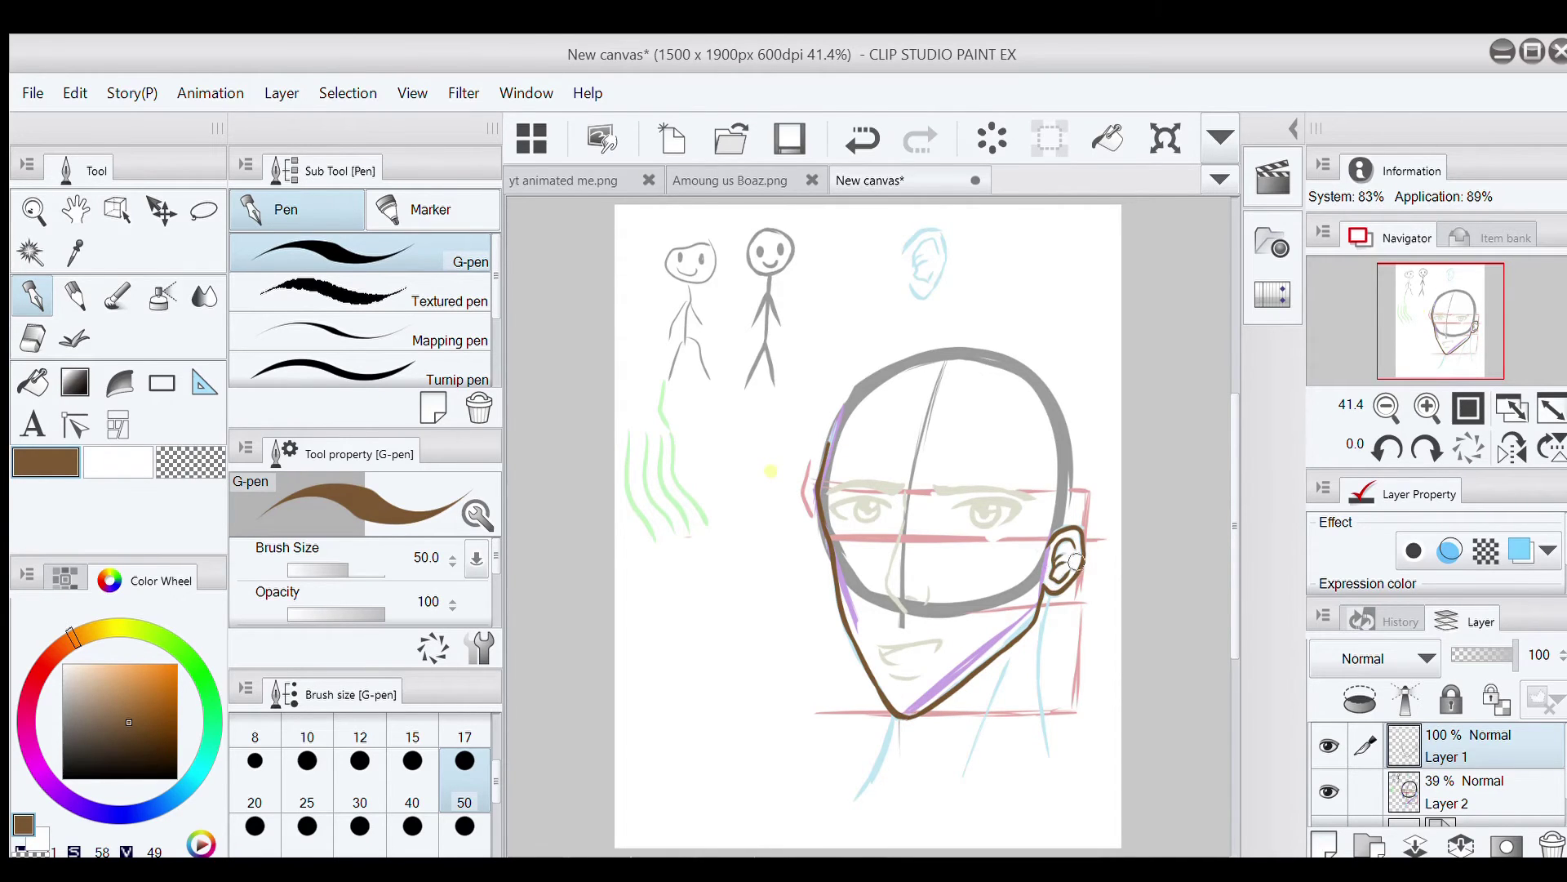
Trace the nose and both eyebrows in brown, undoing the stray brow strokes
{"action": "mouse_move", "coordinate": [906, 488]}
{"action": "left_mouse_down"}
{"action": "mouse_move", "coordinate": [884, 585]}
{"action": "mouse_move", "coordinate": [920, 614]}
{"action": "mouse_move", "coordinate": [886, 493]}
{"action": "mouse_move", "coordinate": [825, 498]}
{"action": "mouse_move", "coordinate": [906, 485]}
{"action": "mouse_move", "coordinate": [871, 476]}
{"action": "mouse_move", "coordinate": [818, 500]}
{"action": "mouse_move", "coordinate": [855, 480]}
{"action": "mouse_move", "coordinate": [908, 486]}
{"action": "mouse_move", "coordinate": [818, 500]}
{"action": "mouse_move", "coordinate": [867, 479]}
{"action": "mouse_move", "coordinate": [901, 484]}
{"action": "mouse_move", "coordinate": [907, 503]}
{"action": "mouse_move", "coordinate": [983, 488]}
{"action": "mouse_move", "coordinate": [945, 487]}
{"action": "mouse_move", "coordinate": [958, 482]}
{"action": "mouse_move", "coordinate": [1039, 496]}
{"action": "left_mouse_up"}
{"action": "key", "text": "ctrl+z"}
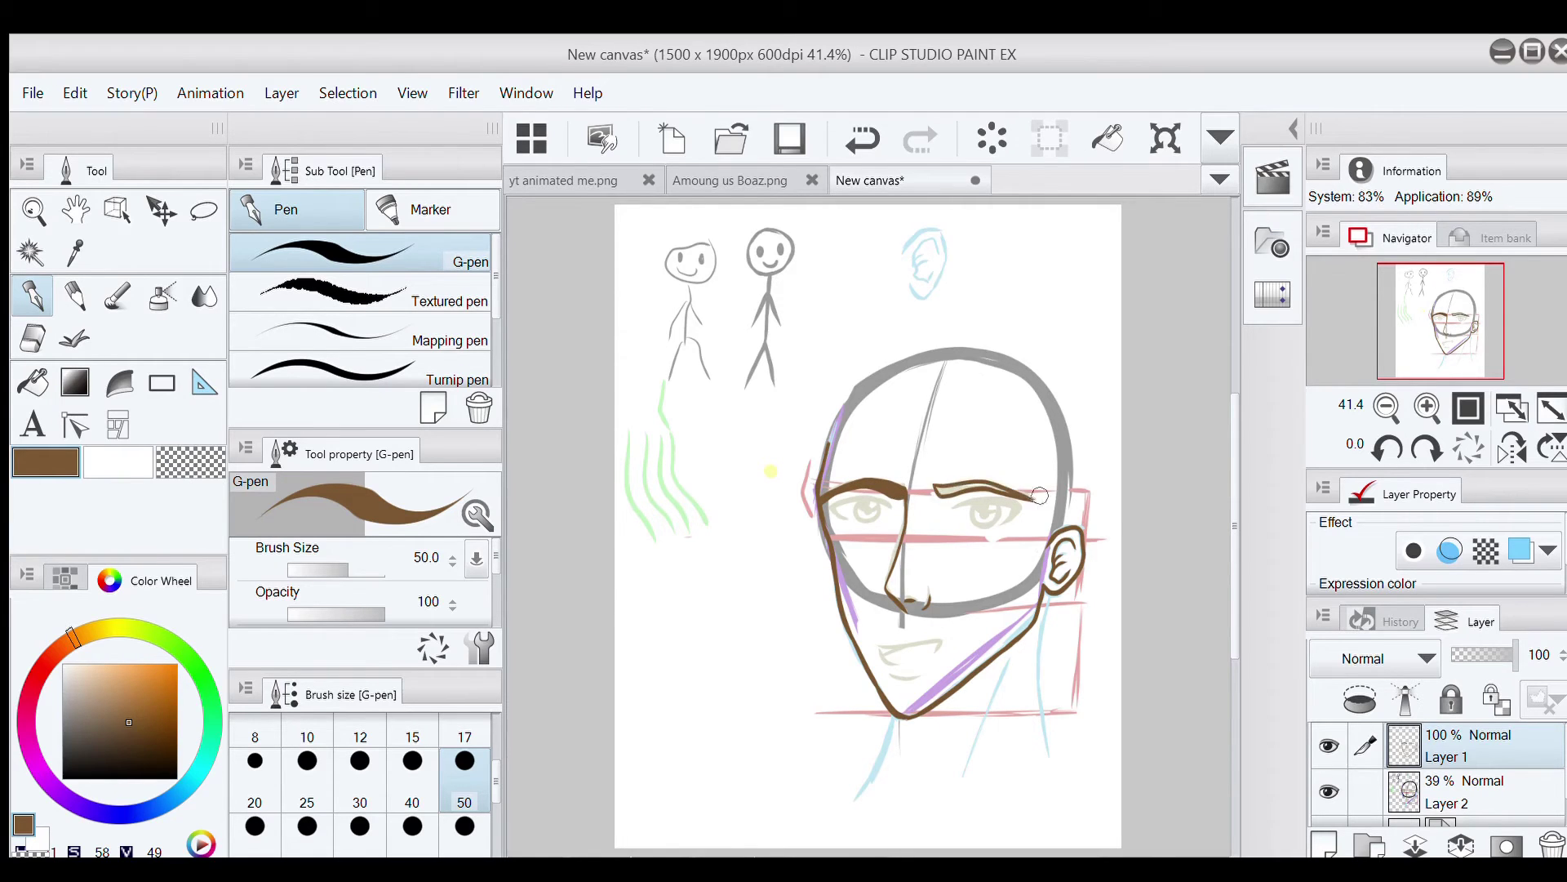
{"action": "left_click_drag", "start_coordinate": [937, 487], "coordinate": [1044, 504]}
{"action": "key", "text": "ctrl+z"}
{"action": "key", "text": "ctrl+z"}
Trace both eyes with lids and irises in brown, undoing the excess stroke
{"action": "mouse_move", "coordinate": [875, 499]}
{"action": "left_mouse_down"}
{"action": "mouse_move", "coordinate": [829, 508]}
{"action": "mouse_move", "coordinate": [848, 523]}
{"action": "mouse_move", "coordinate": [880, 513]}
{"action": "mouse_move", "coordinate": [865, 524]}
{"action": "left_mouse_up"}
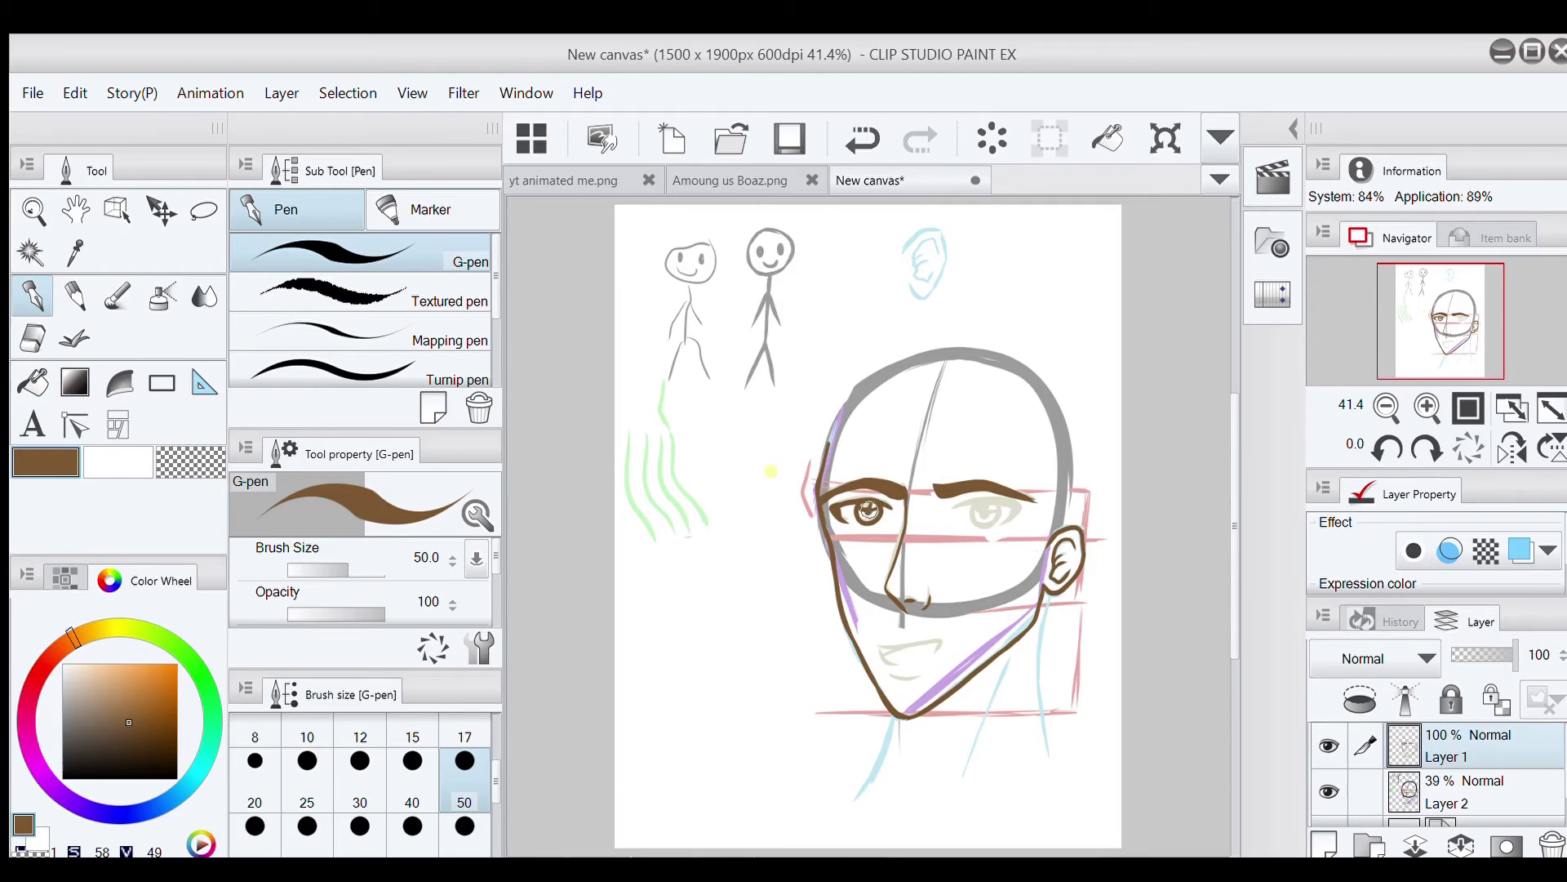
{"action": "mouse_move", "coordinate": [957, 508]}
{"action": "left_mouse_down"}
{"action": "mouse_move", "coordinate": [1022, 507]}
{"action": "mouse_move", "coordinate": [991, 510]}
{"action": "left_mouse_up"}
{"action": "key", "text": "ctrl+z"}
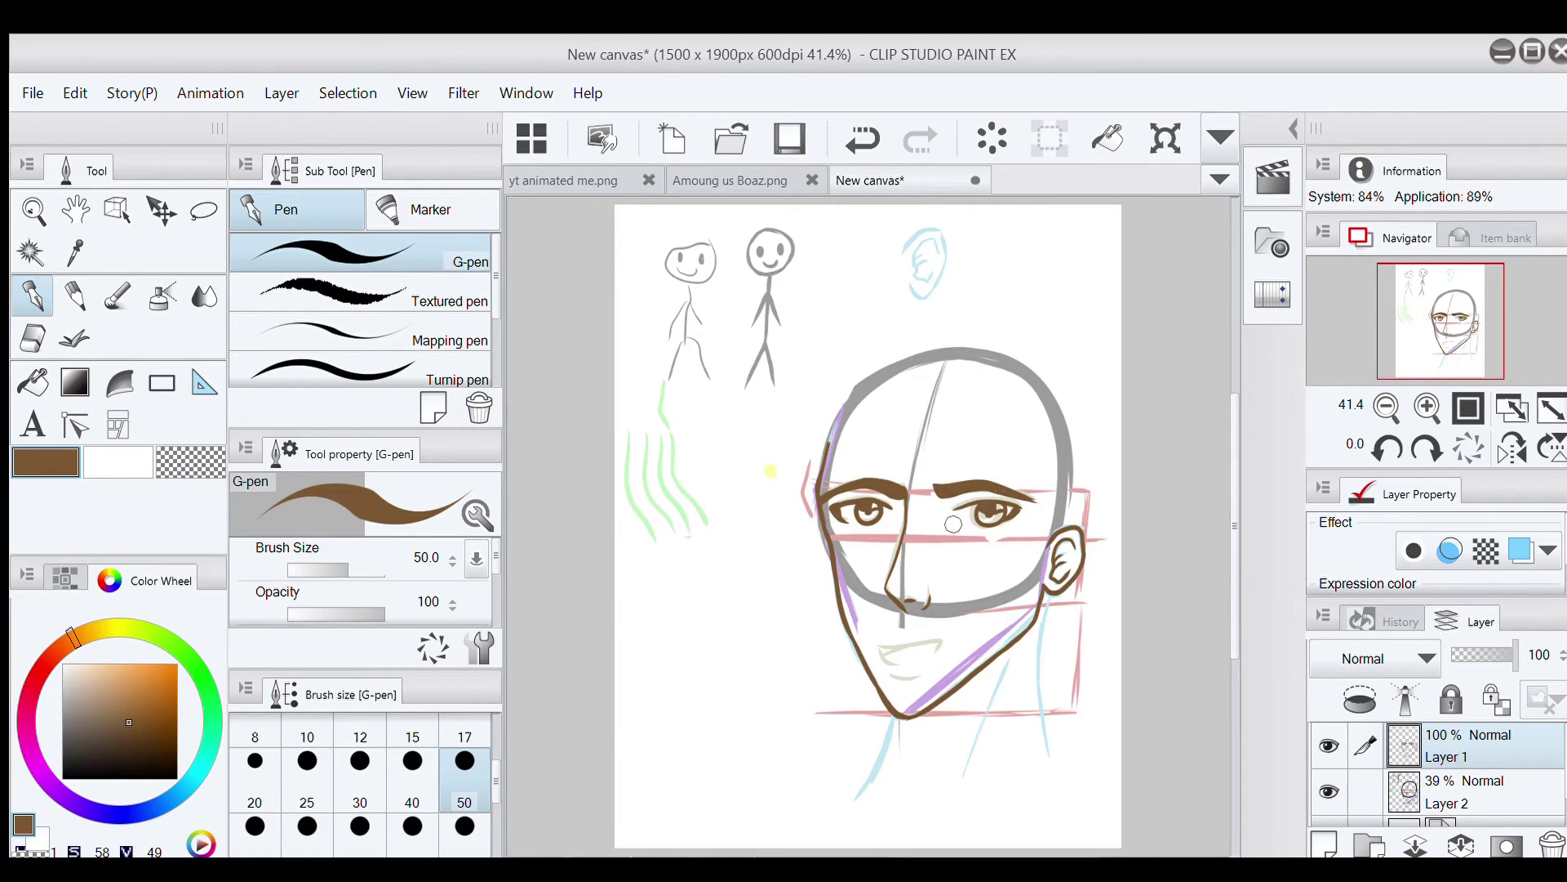
Trace the slanted open mouth and lower-lip line in brown, undoing faulty strokes
{"action": "mouse_move", "coordinate": [886, 647]}
{"action": "left_mouse_down"}
{"action": "mouse_move", "coordinate": [947, 638]}
{"action": "mouse_move", "coordinate": [886, 646]}
{"action": "mouse_move", "coordinate": [890, 658]}
{"action": "mouse_move", "coordinate": [902, 645]}
{"action": "mouse_move", "coordinate": [896, 674]}
{"action": "mouse_move", "coordinate": [947, 646]}
{"action": "mouse_move", "coordinate": [892, 679]}
{"action": "mouse_move", "coordinate": [954, 653]}
{"action": "mouse_move", "coordinate": [895, 680]}
{"action": "mouse_move", "coordinate": [930, 671]}
{"action": "left_mouse_up"}
{"action": "left_click", "coordinate": [862, 139]}
{"action": "key", "text": "ctrl+z"}
{"action": "key", "text": "ctrl+z"}
Erase the brown ear, extend the jawline up to it and redraw the ear slightly larger and higher with inner folds
{"action": "key", "text": "e"}
{"action": "mouse_move", "coordinate": [1063, 560]}
{"action": "left_mouse_down"}
{"action": "mouse_move", "coordinate": [1052, 546]}
{"action": "mouse_move", "coordinate": [1100, 534]}
{"action": "left_mouse_up"}
{"action": "key", "text": "p"}
{"action": "left_click_drag", "start_coordinate": [1037, 593], "coordinate": [1084, 570]}
{"action": "mouse_move", "coordinate": [1048, 535]}
{"action": "left_mouse_down"}
{"action": "mouse_move", "coordinate": [1081, 501]}
{"action": "mouse_move", "coordinate": [1101, 533]}
{"action": "mouse_move", "coordinate": [1066, 523]}
{"action": "mouse_move", "coordinate": [1044, 539]}
{"action": "mouse_move", "coordinate": [1085, 506]}
{"action": "mouse_move", "coordinate": [1048, 585]}
{"action": "mouse_move", "coordinate": [1045, 515]}
{"action": "mouse_move", "coordinate": [1078, 583]}
{"action": "mouse_move", "coordinate": [1098, 569]}
{"action": "mouse_move", "coordinate": [1036, 606]}
{"action": "left_mouse_up"}
{"action": "key", "text": "e"}
{"action": "key", "text": "p"}
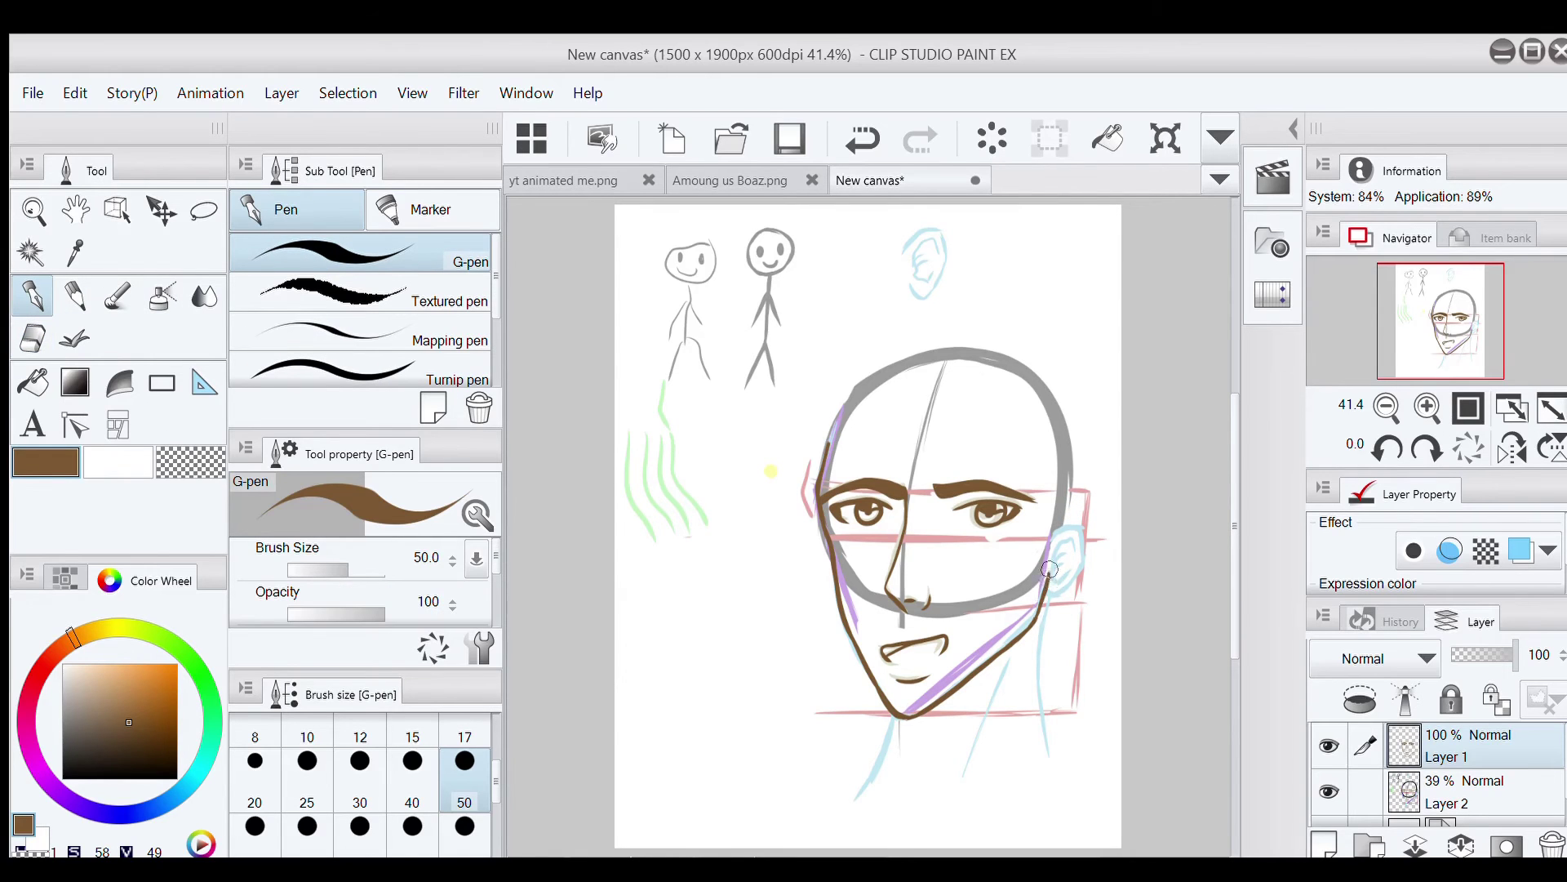
{"action": "mouse_move", "coordinate": [1049, 576]}
{"action": "left_mouse_down"}
{"action": "mouse_move", "coordinate": [1047, 527]}
{"action": "mouse_move", "coordinate": [1087, 497]}
{"action": "mouse_move", "coordinate": [1075, 503]}
{"action": "mouse_move", "coordinate": [1099, 540]}
{"action": "mouse_move", "coordinate": [1082, 562]}
{"action": "mouse_move", "coordinate": [1057, 525]}
{"action": "mouse_move", "coordinate": [1086, 550]}
{"action": "left_mouse_up"}
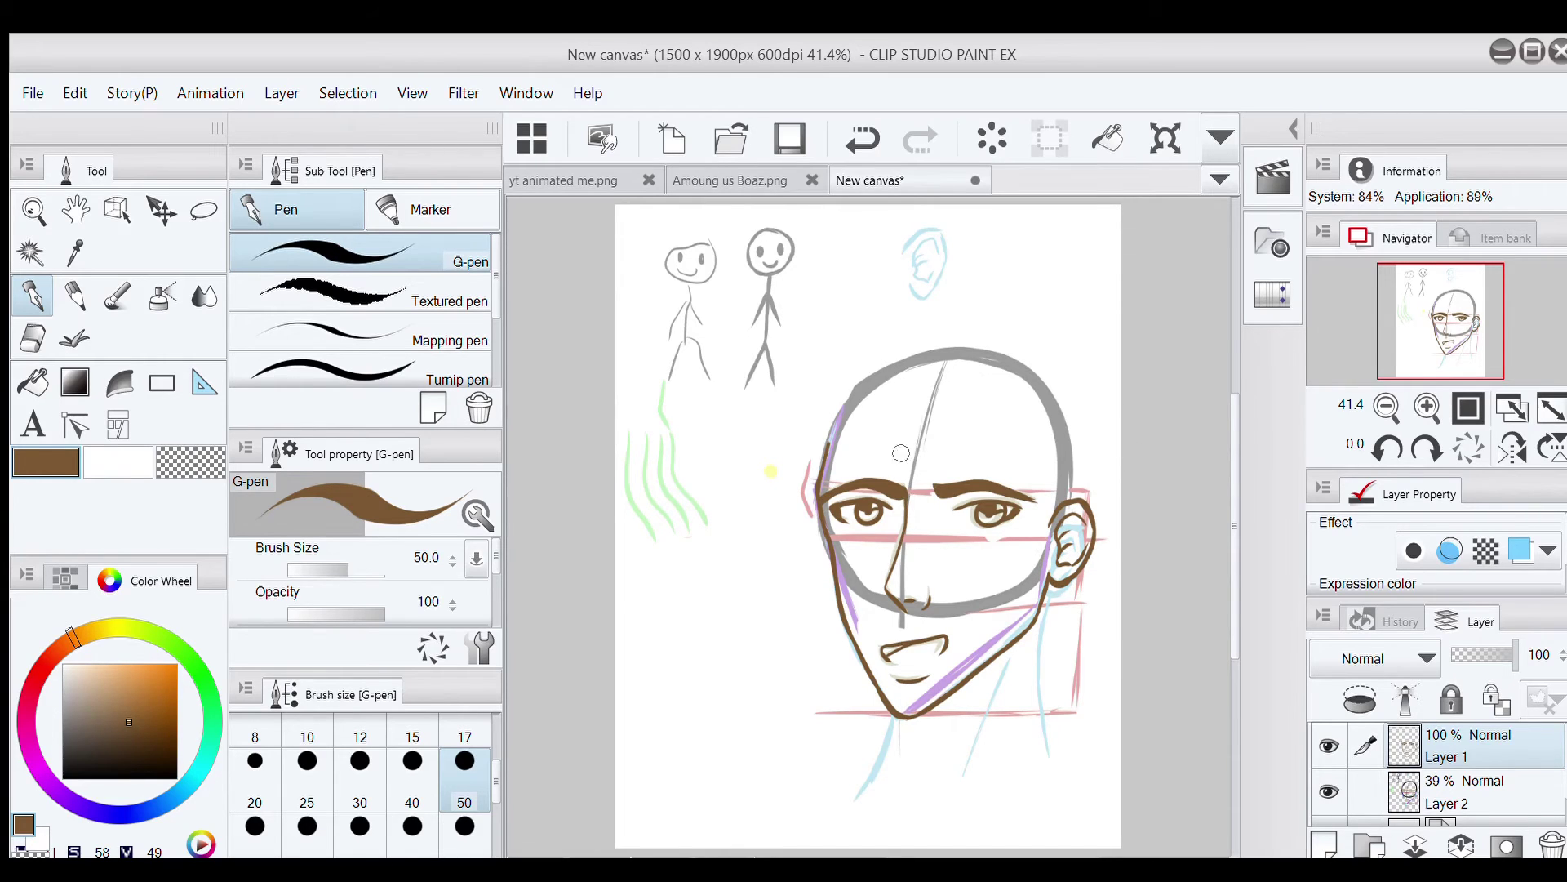
Draw brown neck lines below the ear and chin with a slanted inner neck line, undoing the excess stroke
{"action": "left_click_drag", "start_coordinate": [1046, 578], "coordinate": [1060, 753]}
{"action": "left_click_drag", "start_coordinate": [904, 718], "coordinate": [863, 792]}
{"action": "left_click_drag", "start_coordinate": [1016, 649], "coordinate": [964, 778]}
{"action": "key", "text": "ctrl+z"}
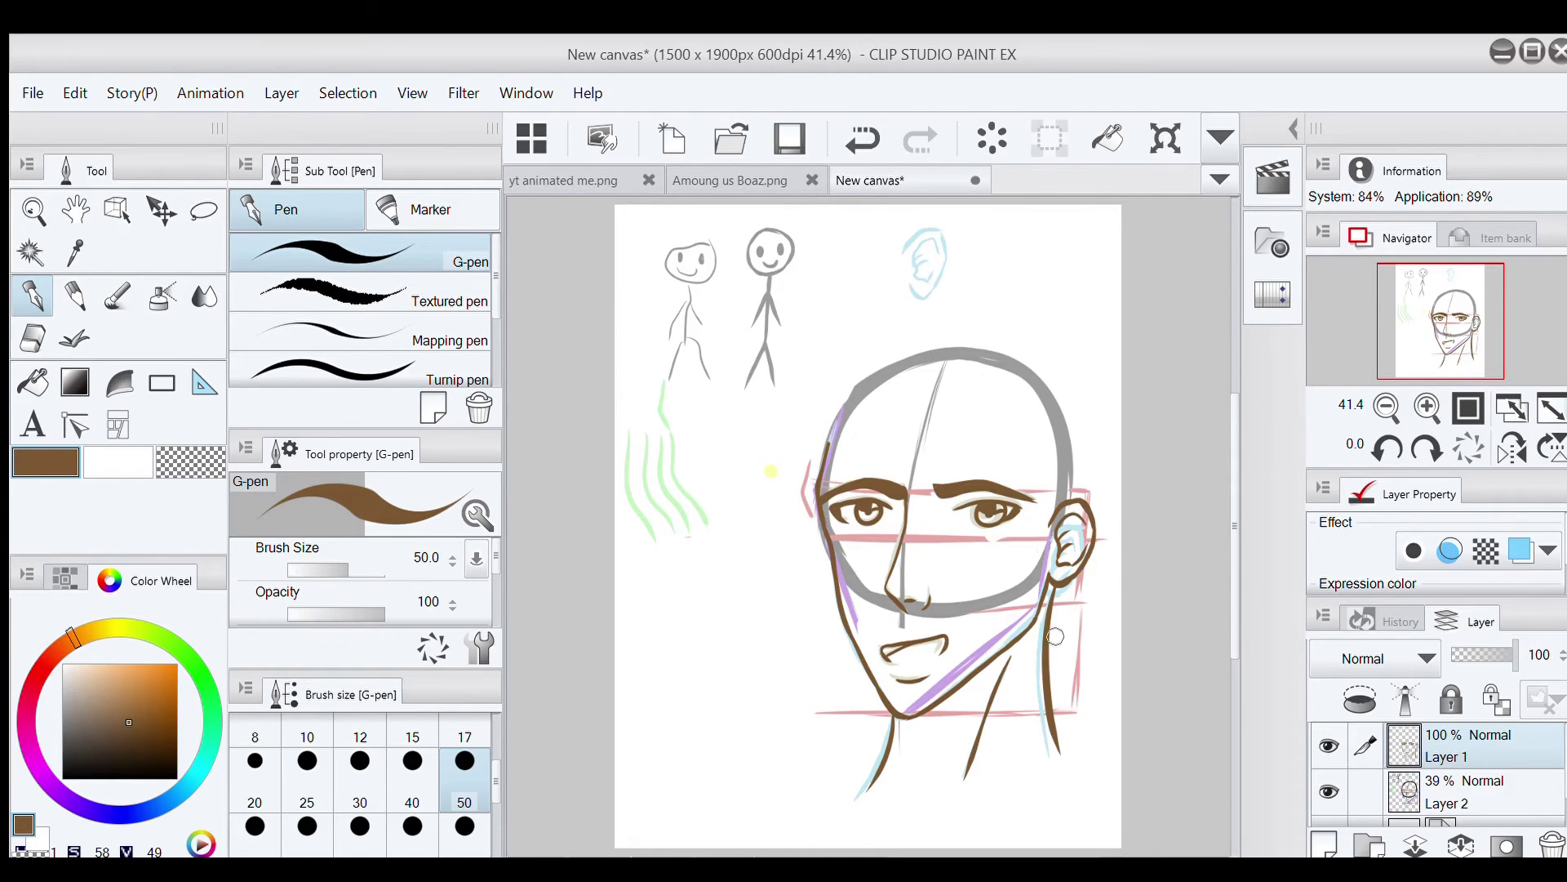
Select the rough sketch layer, Layer 2, and restore its opacity to 100%
{"action": "left_click", "coordinate": [1345, 811]}
{"action": "left_click", "coordinate": [1346, 813]}
{"action": "left_click", "coordinate": [1460, 797]}
{"action": "left_click", "coordinate": [1516, 655]}
Erase the yellow dot, the red angled mark and the sketch lines across the eyes and upper face
{"action": "left_click", "coordinate": [32, 337]}
{"action": "left_click_drag", "start_coordinate": [770, 482], "coordinate": [780, 463]}
{"action": "mouse_move", "coordinate": [845, 415]}
{"action": "left_mouse_down"}
{"action": "mouse_move", "coordinate": [818, 475]}
{"action": "mouse_move", "coordinate": [857, 558]}
{"action": "mouse_move", "coordinate": [746, 549]}
{"action": "mouse_move", "coordinate": [890, 467]}
{"action": "mouse_move", "coordinate": [927, 479]}
{"action": "mouse_move", "coordinate": [930, 411]}
{"action": "left_mouse_up"}
{"action": "left_click", "coordinate": [867, 142]}
{"action": "mouse_move", "coordinate": [888, 507]}
{"action": "left_mouse_down"}
{"action": "mouse_move", "coordinate": [897, 555]}
{"action": "mouse_move", "coordinate": [940, 536]}
{"action": "mouse_move", "coordinate": [892, 518]}
{"action": "mouse_move", "coordinate": [979, 529]}
{"action": "mouse_move", "coordinate": [1027, 478]}
{"action": "mouse_move", "coordinate": [1069, 529]}
{"action": "left_mouse_up"}
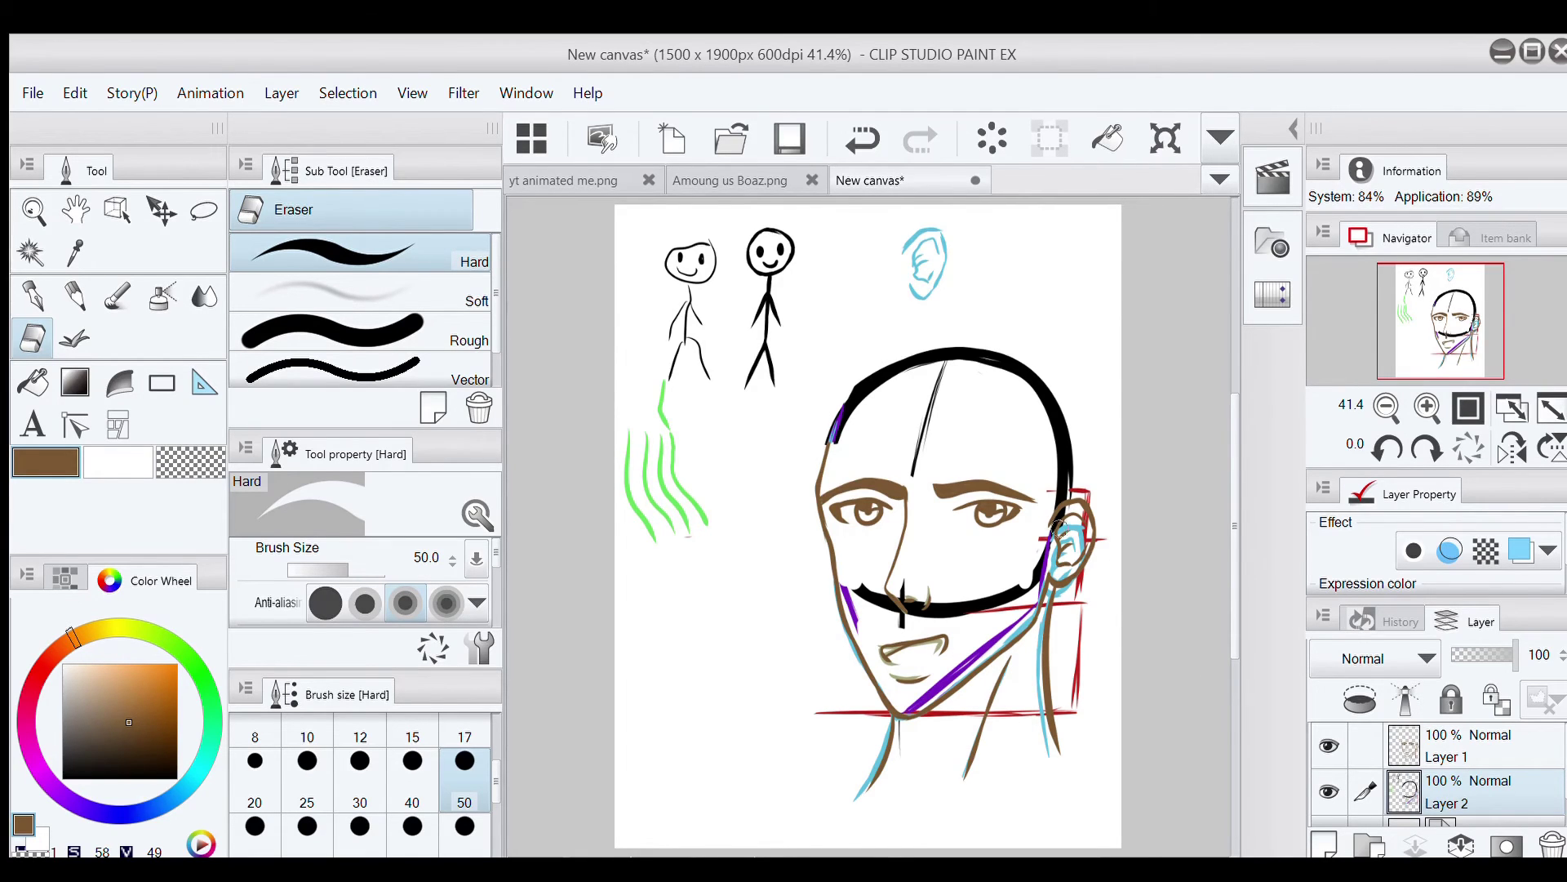
Erase the remaining sketch lines around the ear, jaw, mouth and neck, keeping the black skull arc
{"action": "left_click_drag", "start_coordinate": [849, 575], "coordinate": [861, 631]}
{"action": "mouse_move", "coordinate": [1051, 491]}
{"action": "left_mouse_down"}
{"action": "mouse_move", "coordinate": [1086, 551]}
{"action": "mouse_move", "coordinate": [1101, 533]}
{"action": "mouse_move", "coordinate": [1076, 535]}
{"action": "mouse_move", "coordinate": [1103, 537]}
{"action": "mouse_move", "coordinate": [1062, 506]}
{"action": "left_mouse_up"}
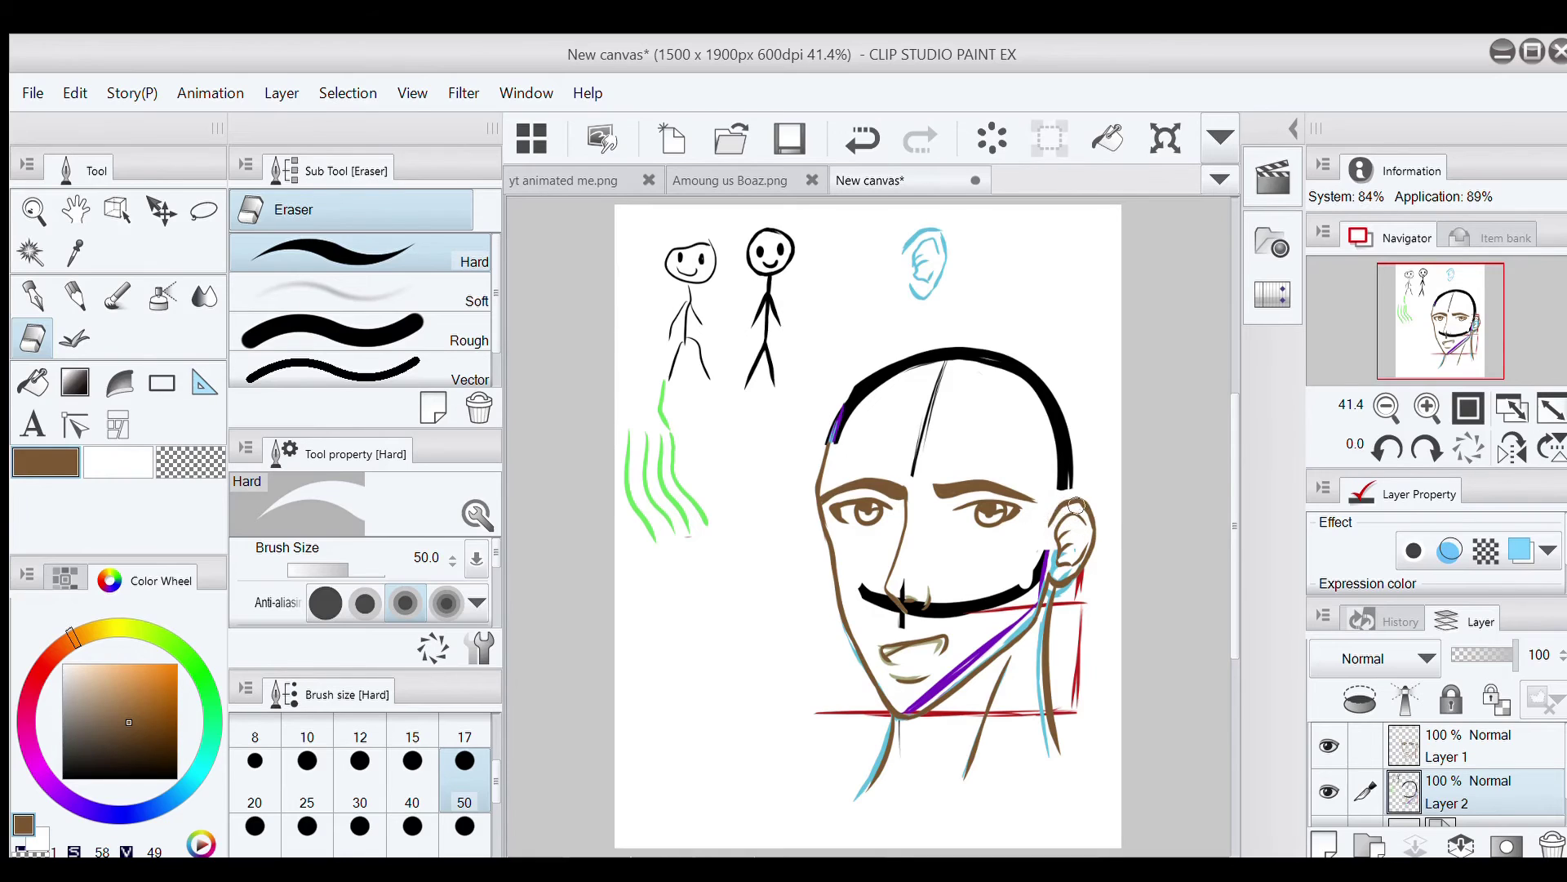
{"action": "mouse_move", "coordinate": [1068, 596]}
{"action": "left_mouse_down"}
{"action": "mouse_move", "coordinate": [1084, 569]}
{"action": "mouse_move", "coordinate": [1061, 761]}
{"action": "mouse_move", "coordinate": [1048, 627]}
{"action": "mouse_move", "coordinate": [1017, 559]}
{"action": "mouse_move", "coordinate": [984, 596]}
{"action": "mouse_move", "coordinate": [906, 575]}
{"action": "mouse_move", "coordinate": [882, 602]}
{"action": "mouse_move", "coordinate": [857, 710]}
{"action": "mouse_move", "coordinate": [937, 717]}
{"action": "mouse_move", "coordinate": [857, 709]}
{"action": "mouse_move", "coordinate": [949, 675]}
{"action": "mouse_move", "coordinate": [929, 714]}
{"action": "mouse_move", "coordinate": [876, 751]}
{"action": "mouse_move", "coordinate": [1023, 705]}
{"action": "mouse_move", "coordinate": [1065, 766]}
{"action": "mouse_move", "coordinate": [1048, 592]}
{"action": "left_mouse_up"}
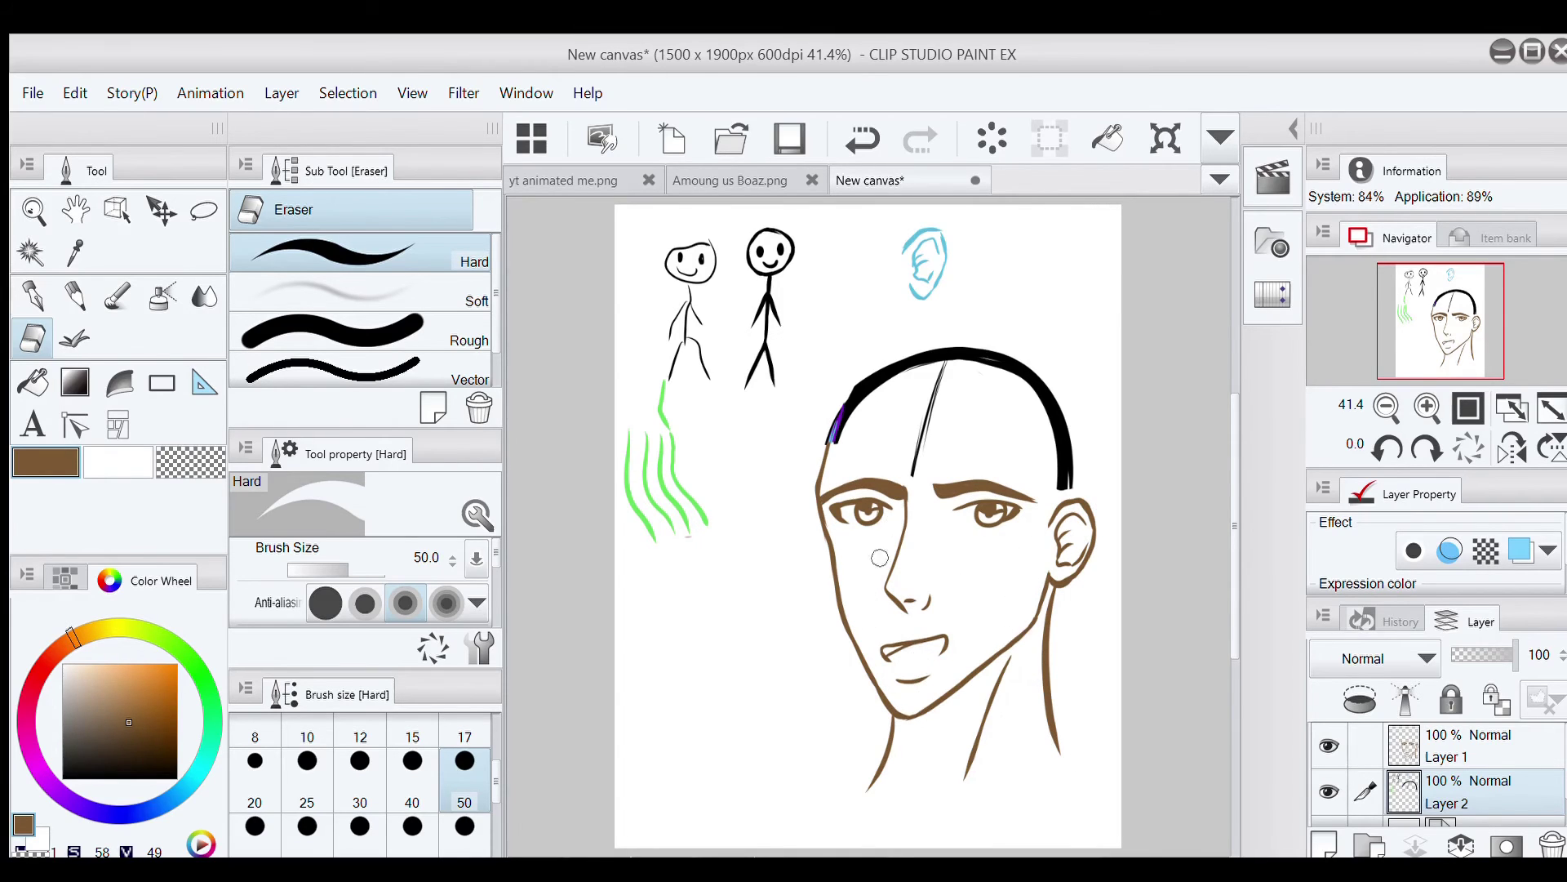
Add a new layer above Layer 1 and draw the first brown fringe strands from the hair parting with the G-pen, redoing the second strand
{"action": "left_click", "coordinate": [1496, 753]}
{"action": "left_click", "coordinate": [1327, 843]}
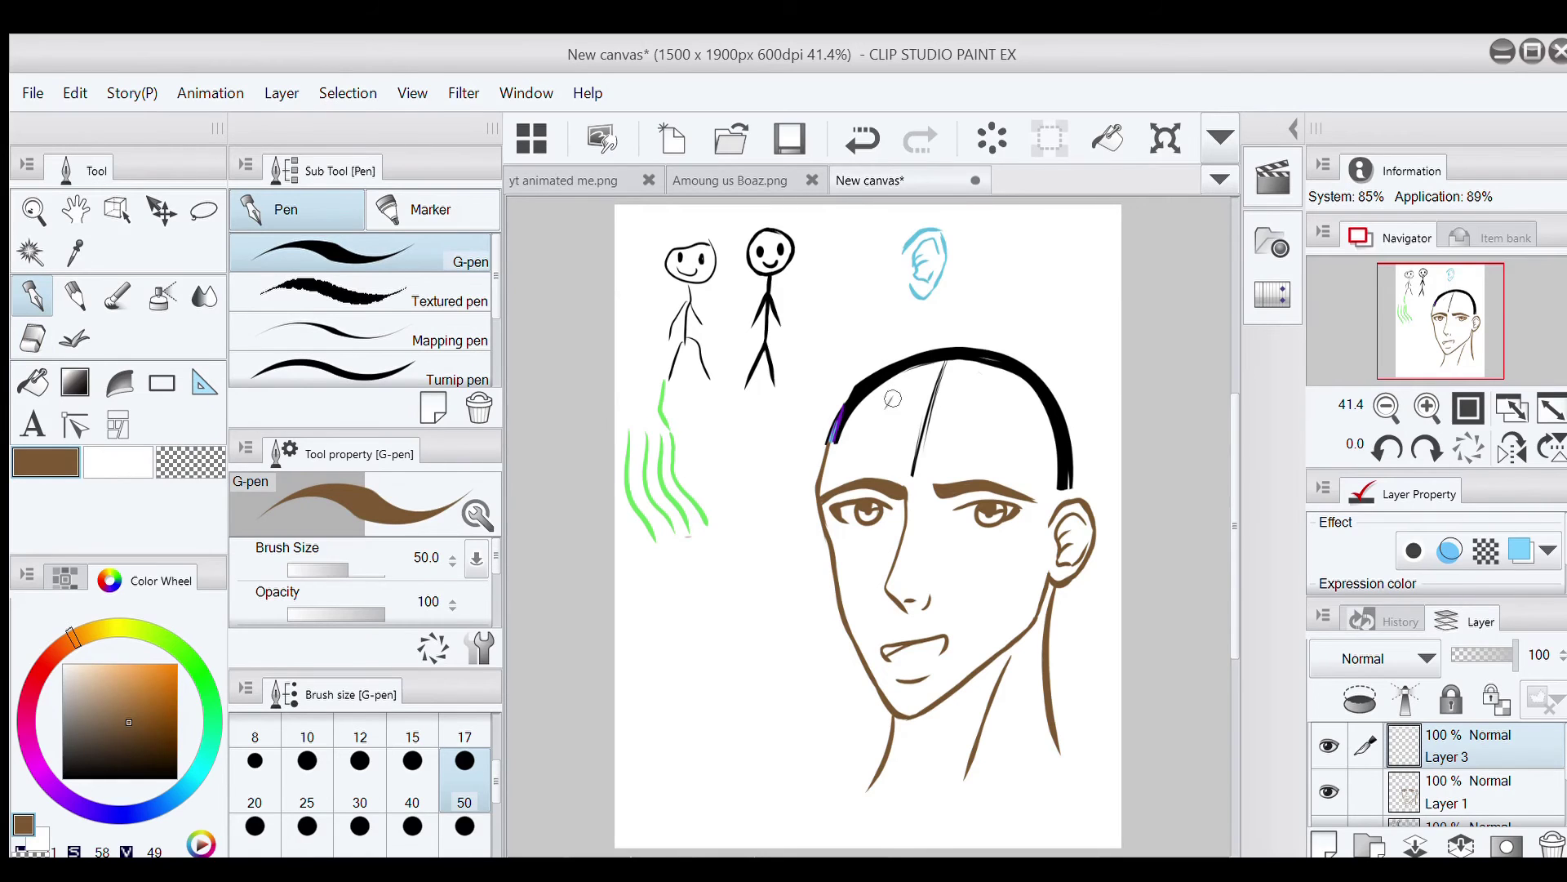
{"action": "mouse_move", "coordinate": [888, 406]}
{"action": "left_mouse_down"}
{"action": "mouse_move", "coordinate": [898, 381]}
{"action": "mouse_move", "coordinate": [929, 489]}
{"action": "left_mouse_up"}
{"action": "left_click_drag", "start_coordinate": [933, 380], "coordinate": [948, 510]}
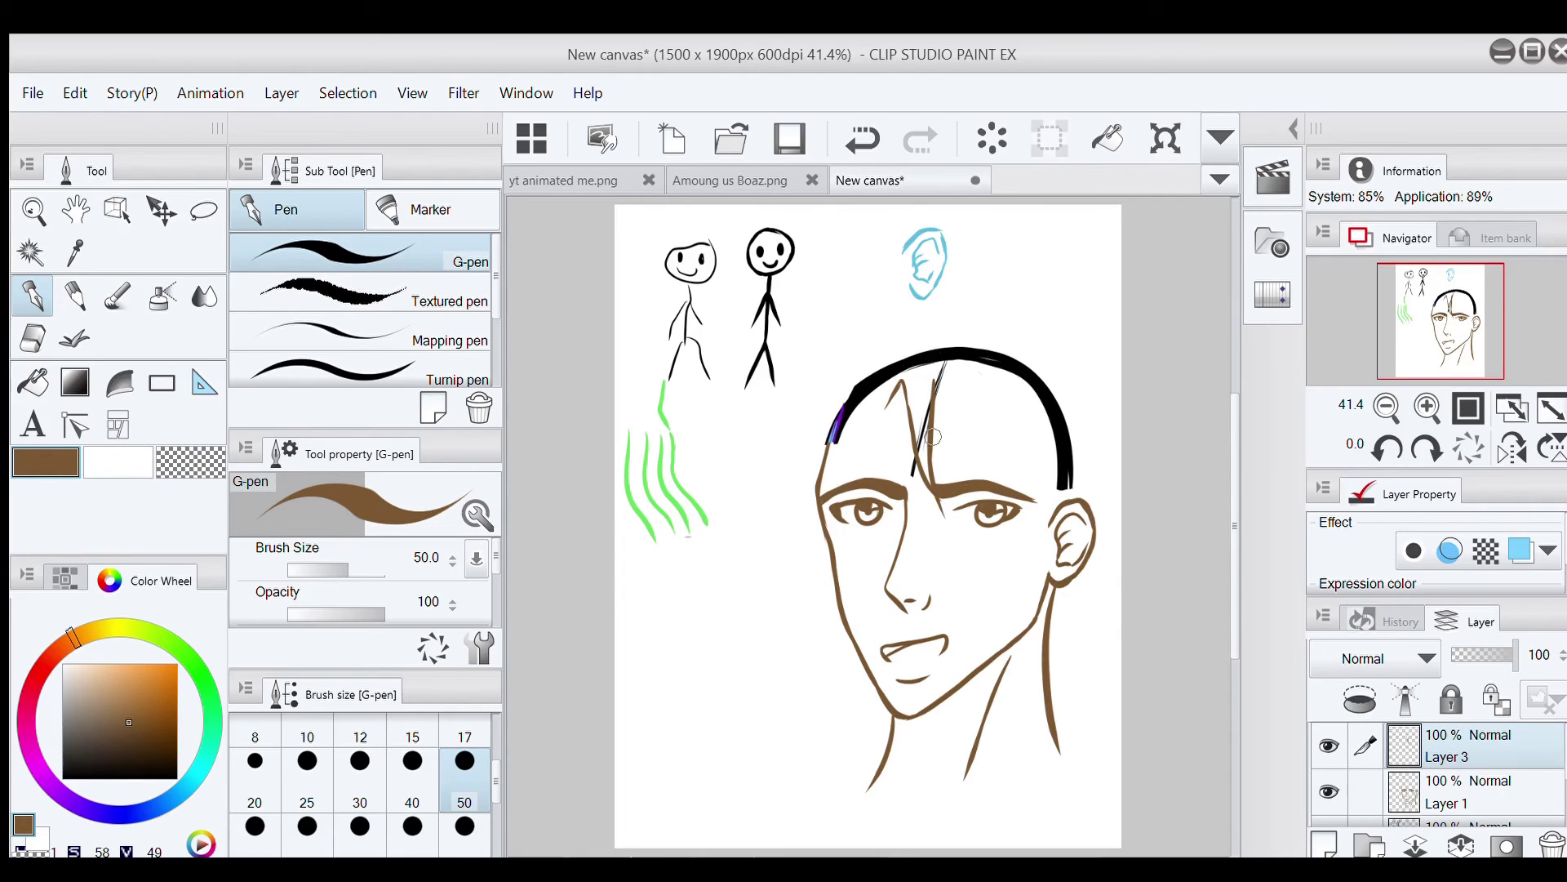
{"action": "left_click", "coordinate": [862, 139]}
{"action": "left_click", "coordinate": [862, 139]}
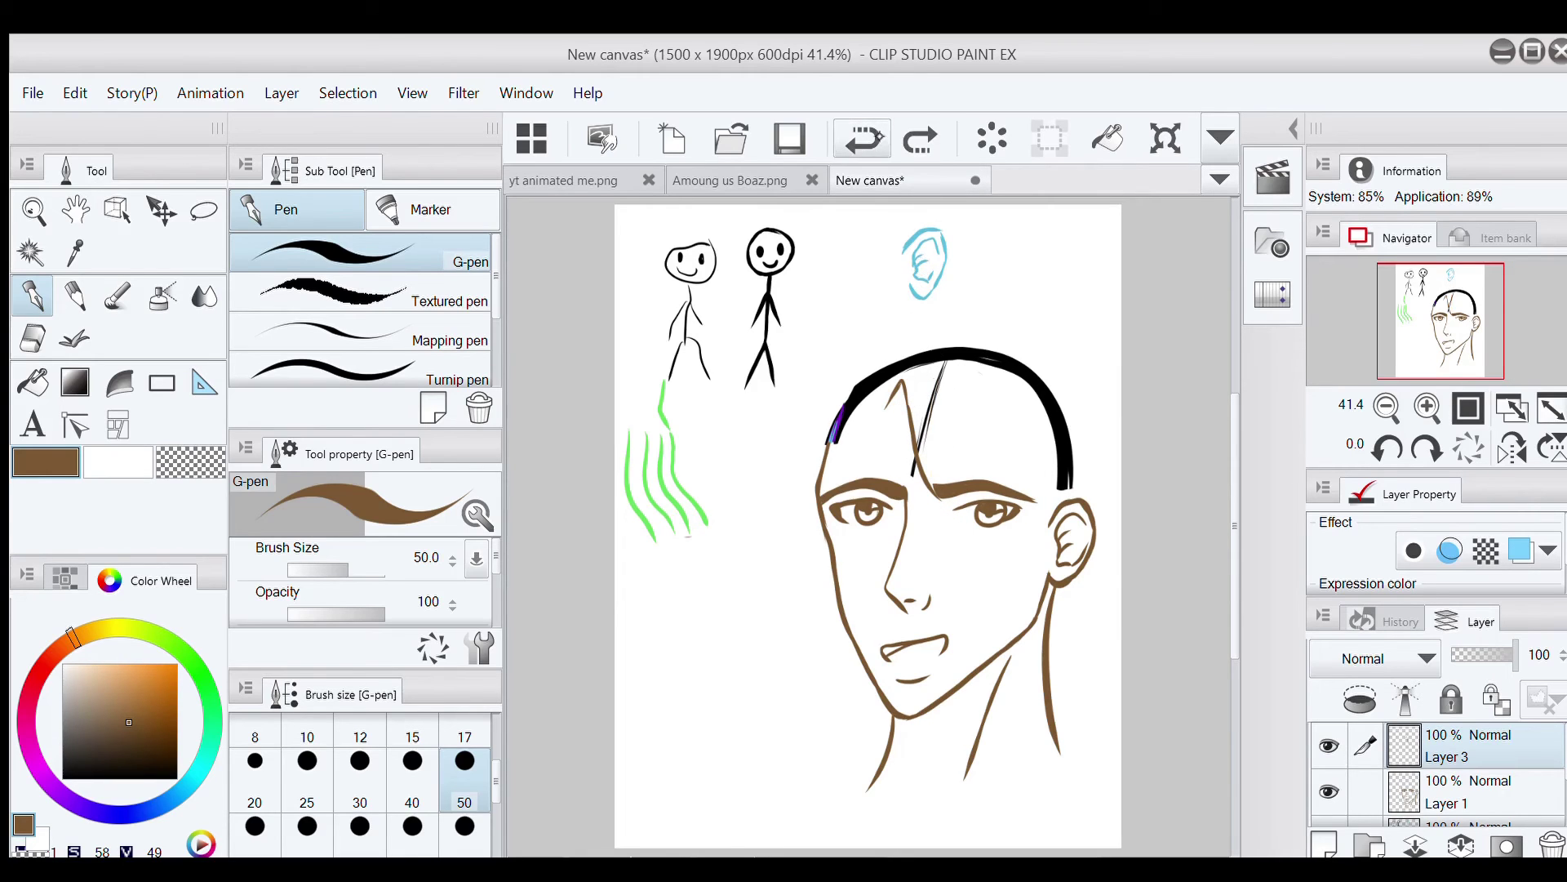
{"action": "mouse_move", "coordinate": [929, 382]}
{"action": "left_mouse_down"}
{"action": "mouse_move", "coordinate": [930, 475]}
{"action": "mouse_move", "coordinate": [954, 523]}
{"action": "left_mouse_up"}
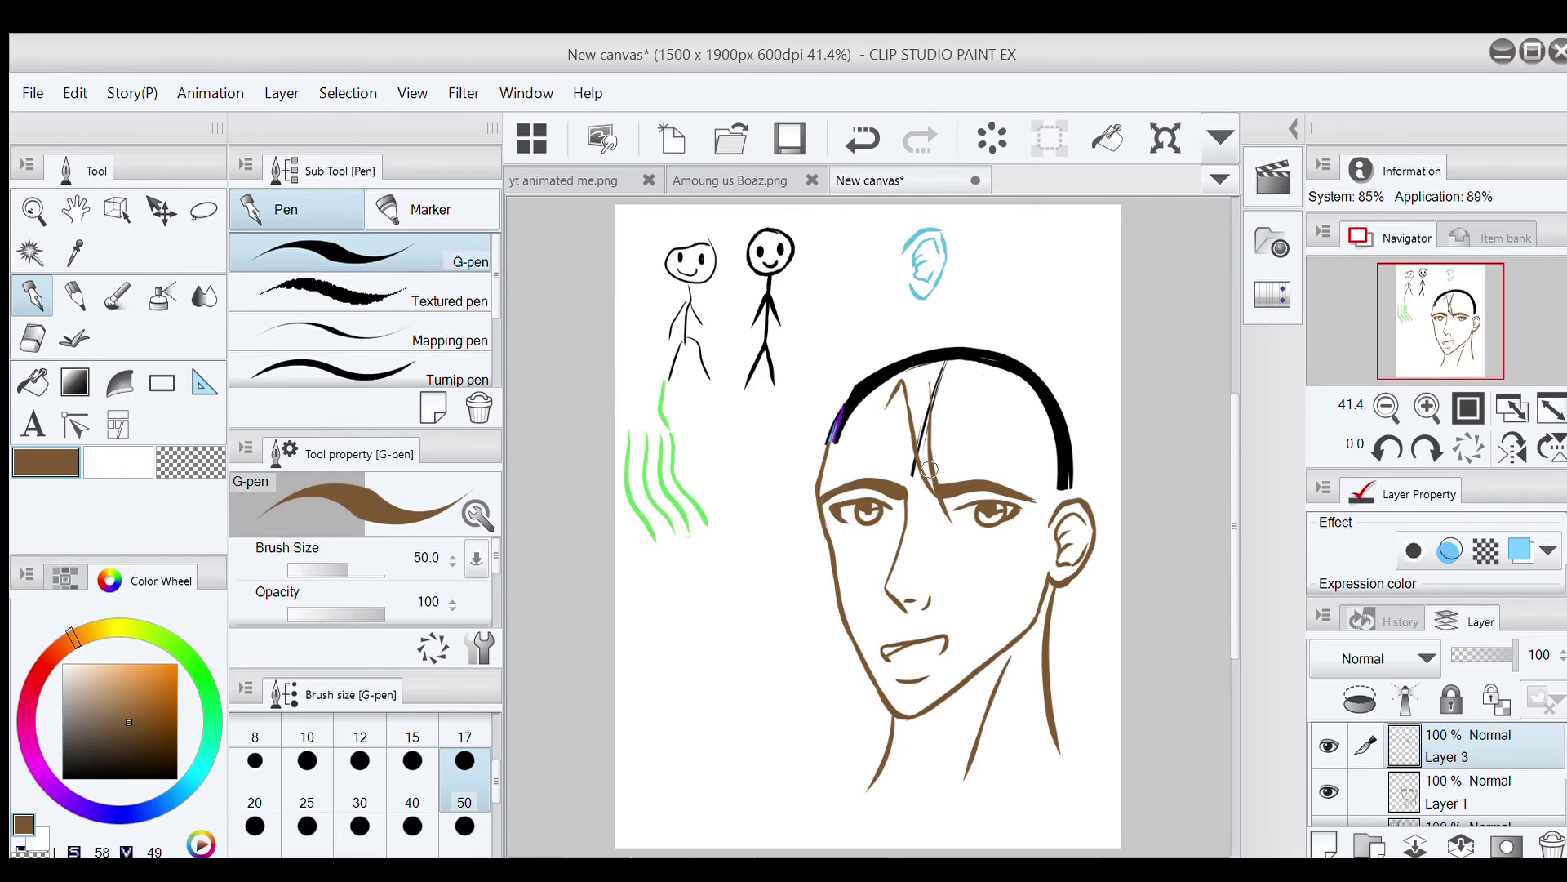
Draw the brown fringe strands across the right side of the forehead, over the eye and towards the ear, undoing the excess stroke
{"action": "left_click_drag", "start_coordinate": [919, 461], "coordinate": [951, 514]}
{"action": "left_click_drag", "start_coordinate": [929, 434], "coordinate": [968, 504]}
{"action": "mouse_move", "coordinate": [953, 391]}
{"action": "left_mouse_down"}
{"action": "mouse_move", "coordinate": [964, 488]}
{"action": "mouse_move", "coordinate": [986, 498]}
{"action": "left_mouse_up"}
{"action": "left_click_drag", "start_coordinate": [985, 434], "coordinate": [1018, 524]}
{"action": "left_click_drag", "start_coordinate": [1001, 484], "coordinate": [1052, 537]}
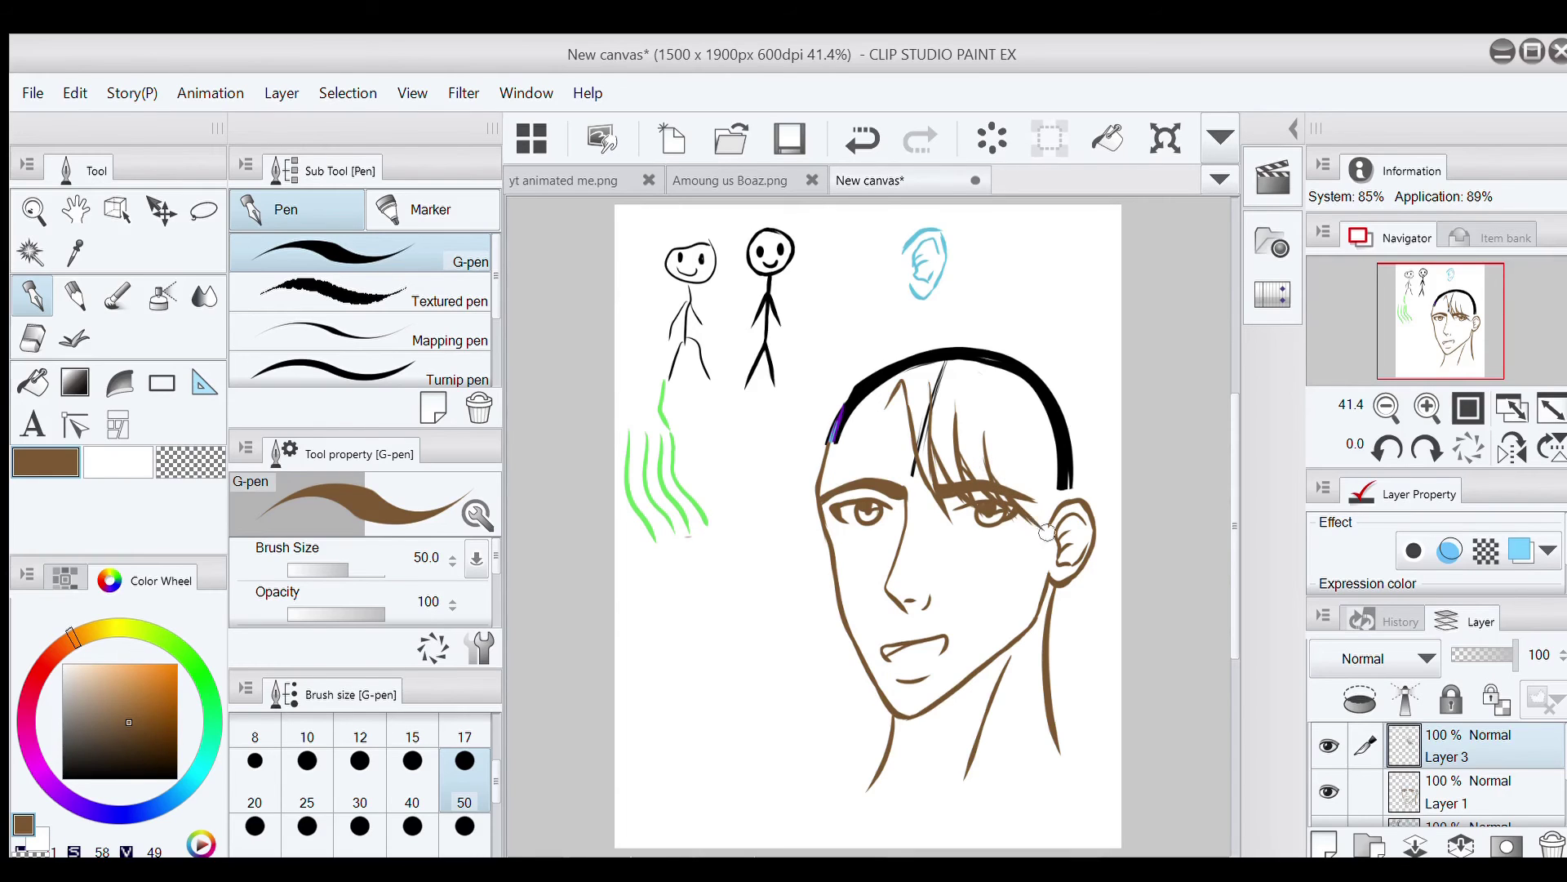
{"action": "mouse_move", "coordinate": [1012, 439]}
{"action": "left_mouse_down"}
{"action": "mouse_move", "coordinate": [1036, 511]}
{"action": "mouse_move", "coordinate": [1021, 489]}
{"action": "mouse_move", "coordinate": [1066, 551]}
{"action": "left_mouse_up"}
{"action": "key", "text": "ctrl+z"}
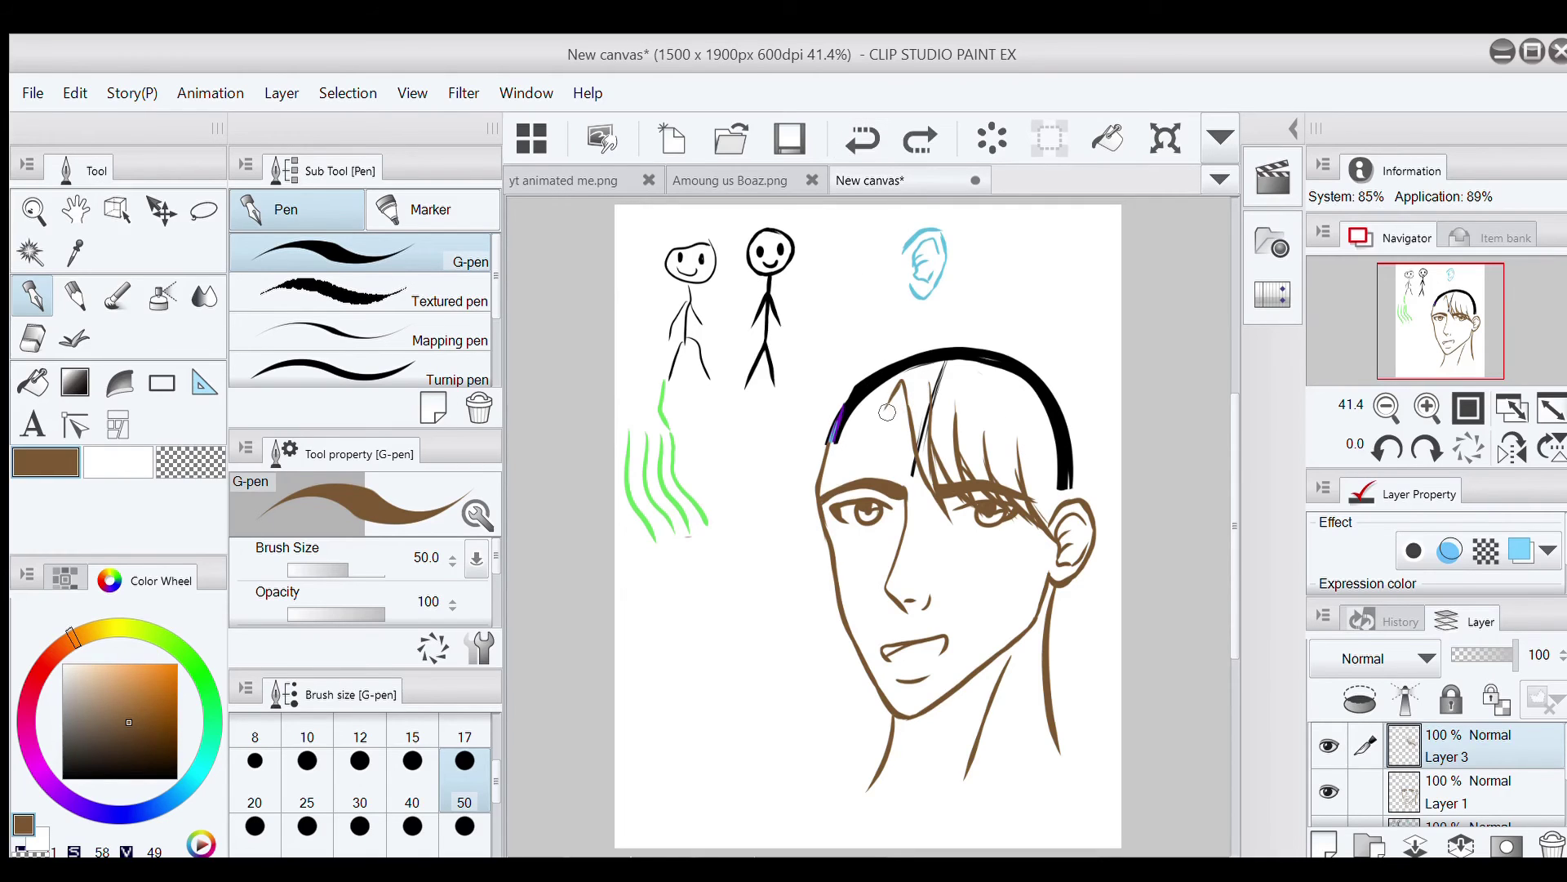
Draw brown hair strands from the parting down to the left temple, undoing the unwanted strokes beside the face
{"action": "left_click_drag", "start_coordinate": [896, 405], "coordinate": [896, 377]}
{"action": "mouse_move", "coordinate": [886, 408]}
{"action": "left_mouse_down"}
{"action": "mouse_move", "coordinate": [843, 479]}
{"action": "mouse_move", "coordinate": [847, 455]}
{"action": "left_mouse_up"}
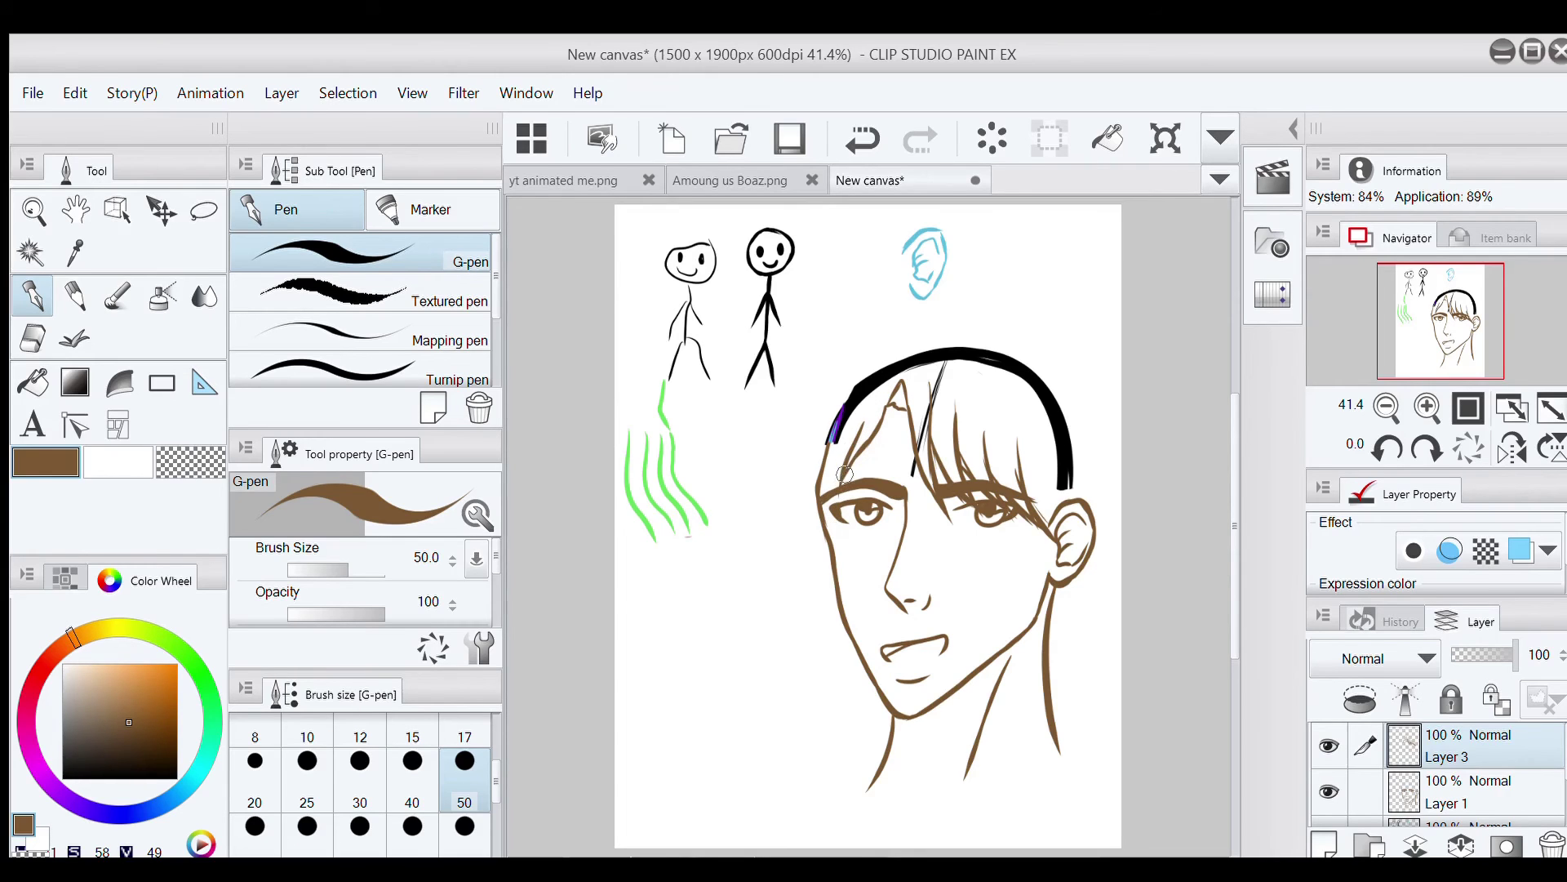
{"action": "left_click_drag", "start_coordinate": [819, 464], "coordinate": [830, 549]}
{"action": "key", "text": "ctrl+z"}
{"action": "left_click_drag", "start_coordinate": [821, 510], "coordinate": [824, 534]}
{"action": "left_click_drag", "start_coordinate": [823, 464], "coordinate": [822, 553]}
{"action": "left_click", "coordinate": [878, 137]}
{"action": "left_click", "coordinate": [878, 137]}
{"action": "left_click_drag", "start_coordinate": [834, 470], "coordinate": [831, 488]}
Outline the hair above the skull arc and down behind the ear, ending in pointed strands beside the neck
{"action": "mouse_move", "coordinate": [890, 353]}
{"action": "left_mouse_down"}
{"action": "mouse_move", "coordinate": [934, 329]}
{"action": "mouse_move", "coordinate": [909, 335]}
{"action": "mouse_move", "coordinate": [1012, 330]}
{"action": "mouse_move", "coordinate": [964, 323]}
{"action": "mouse_move", "coordinate": [1020, 335]}
{"action": "mouse_move", "coordinate": [973, 322]}
{"action": "mouse_move", "coordinate": [1035, 335]}
{"action": "mouse_move", "coordinate": [1076, 381]}
{"action": "left_mouse_up"}
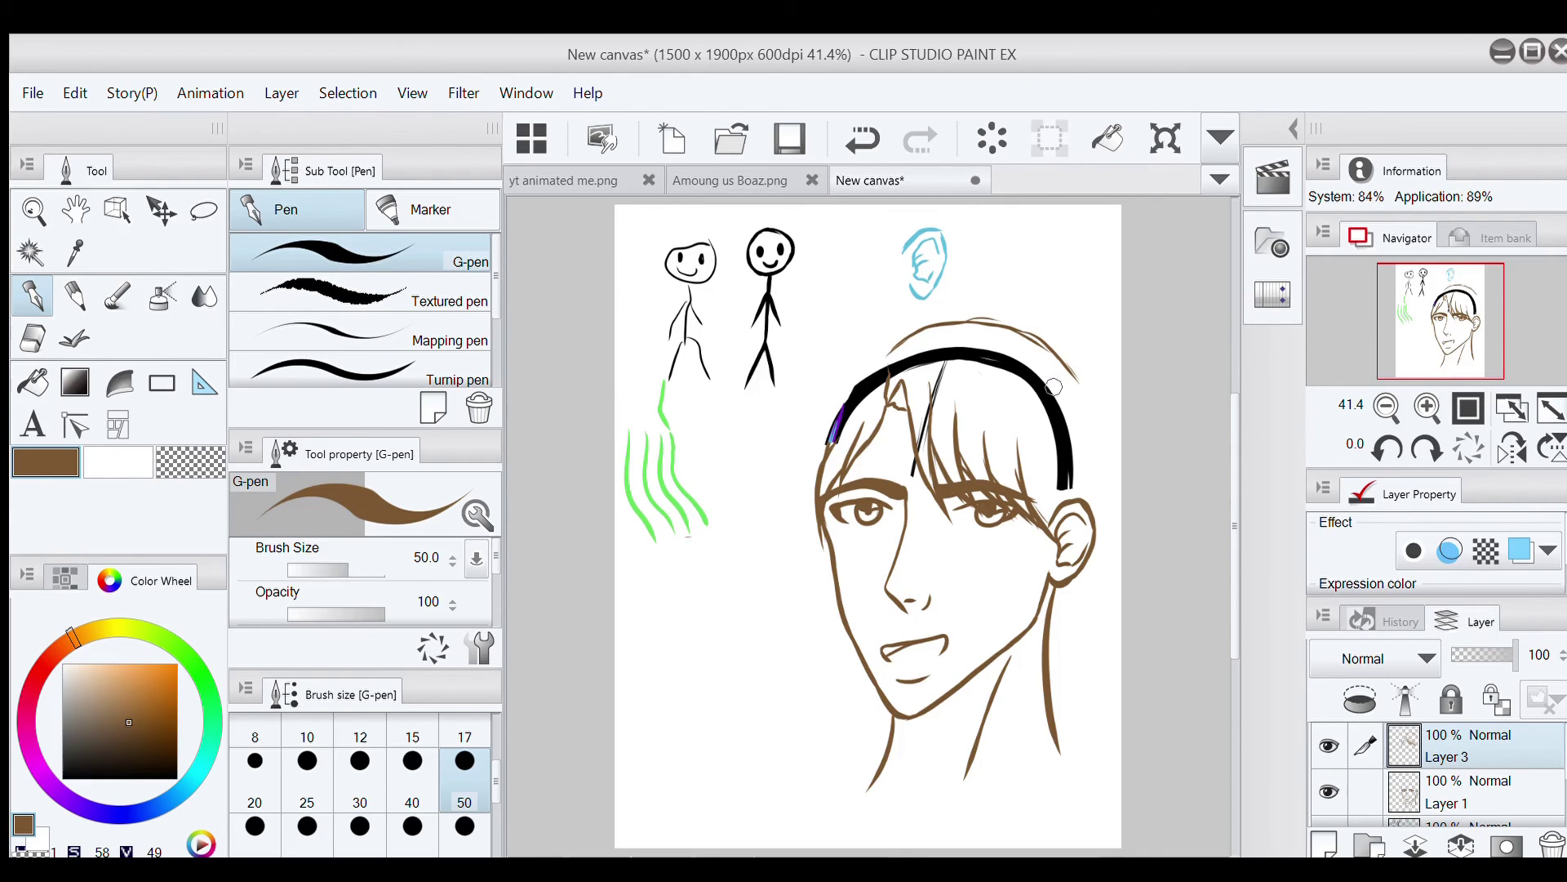
{"action": "mouse_move", "coordinate": [1058, 354]}
{"action": "left_mouse_down"}
{"action": "mouse_move", "coordinate": [1114, 411]}
{"action": "mouse_move", "coordinate": [1097, 414]}
{"action": "mouse_move", "coordinate": [1128, 425]}
{"action": "mouse_move", "coordinate": [1106, 444]}
{"action": "mouse_move", "coordinate": [1119, 602]}
{"action": "left_mouse_up"}
{"action": "left_click_drag", "start_coordinate": [1104, 505], "coordinate": [1108, 600]}
{"action": "left_click_drag", "start_coordinate": [1116, 484], "coordinate": [1098, 637]}
{"action": "left_click_drag", "start_coordinate": [1107, 573], "coordinate": [1080, 667]}
{"action": "left_click_drag", "start_coordinate": [1105, 610], "coordinate": [1074, 713]}
{"action": "mouse_move", "coordinate": [1053, 625]}
{"action": "left_mouse_down"}
{"action": "mouse_move", "coordinate": [1086, 723]}
{"action": "mouse_move", "coordinate": [1064, 731]}
{"action": "left_mouse_up"}
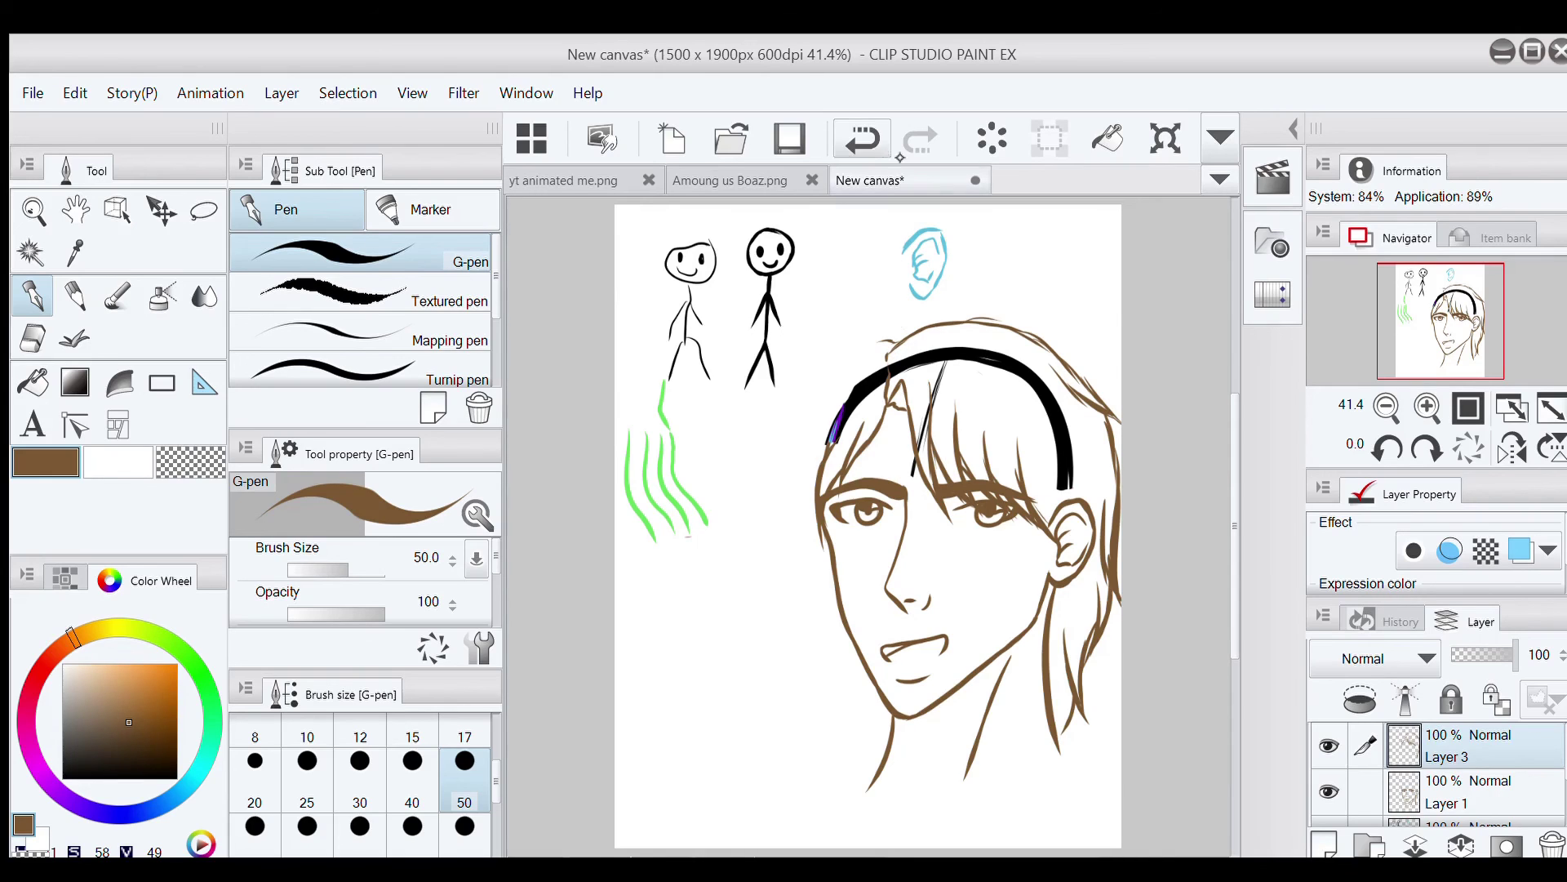
Outline the hair on the left side of the head, from the parting down past the cheek to the jaw
{"action": "mouse_move", "coordinate": [892, 340]}
{"action": "left_mouse_down"}
{"action": "mouse_move", "coordinate": [841, 367]}
{"action": "mouse_move", "coordinate": [807, 451]}
{"action": "left_mouse_up"}
{"action": "left_click_drag", "start_coordinate": [849, 364], "coordinate": [802, 458]}
{"action": "mouse_move", "coordinate": [820, 402]}
{"action": "left_mouse_down"}
{"action": "mouse_move", "coordinate": [799, 497]}
{"action": "mouse_move", "coordinate": [804, 445]}
{"action": "mouse_move", "coordinate": [809, 578]}
{"action": "mouse_move", "coordinate": [798, 469]}
{"action": "mouse_move", "coordinate": [781, 593]}
{"action": "left_mouse_up"}
{"action": "left_click_drag", "start_coordinate": [803, 524], "coordinate": [820, 639]}
{"action": "left_click_drag", "start_coordinate": [814, 555], "coordinate": [820, 653]}
{"action": "left_click_drag", "start_coordinate": [822, 597], "coordinate": [891, 733]}
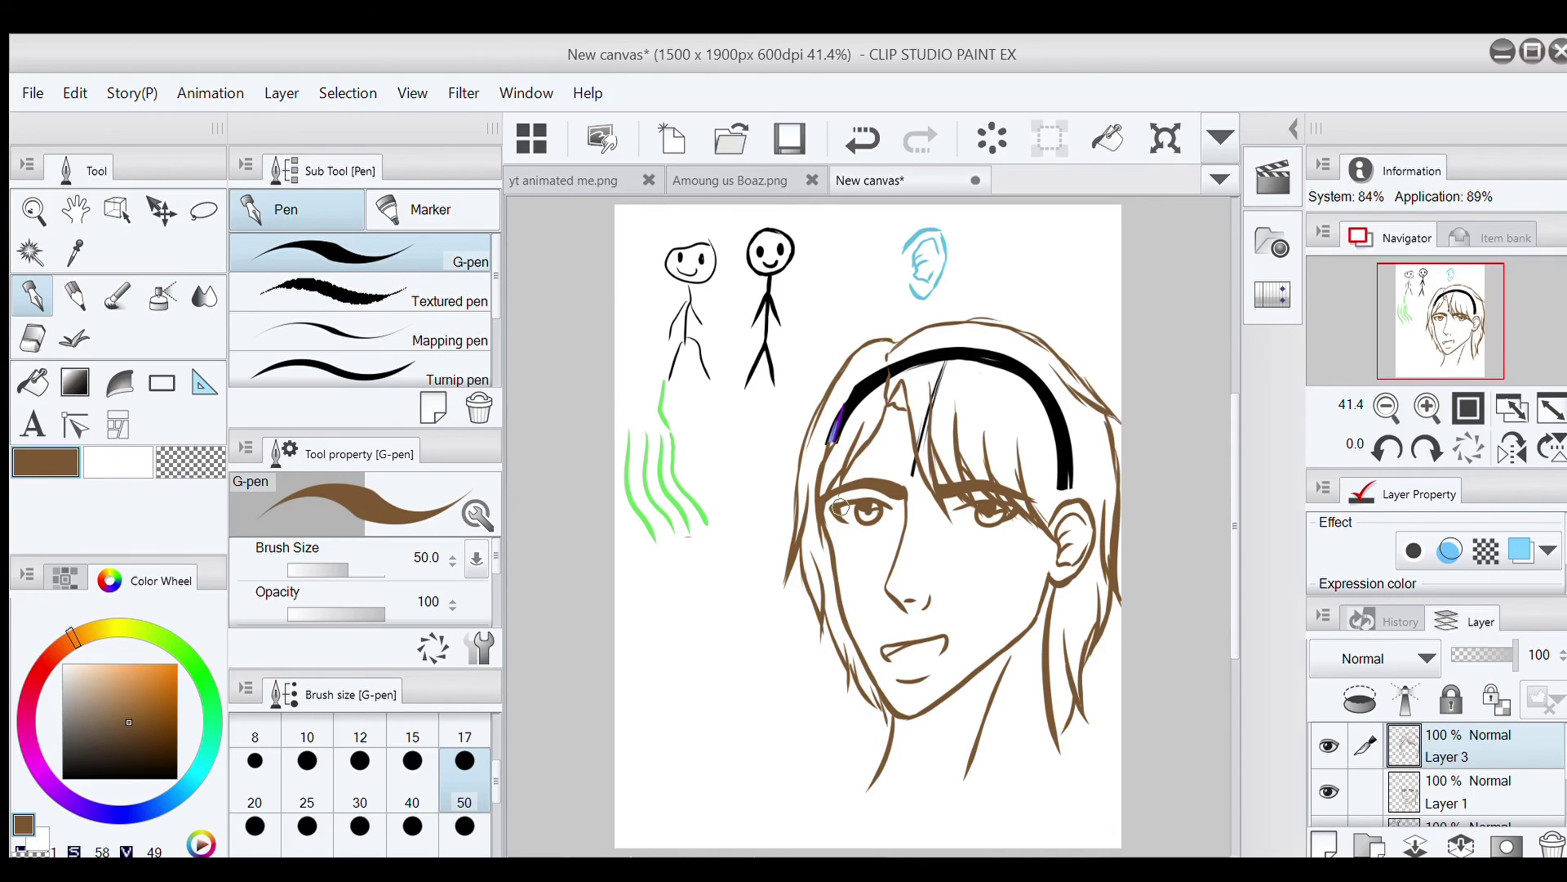
Select Layer 2 and erase the black skull arc and the thin parting line with the Hard eraser
{"action": "left_click", "coordinate": [1445, 802]}
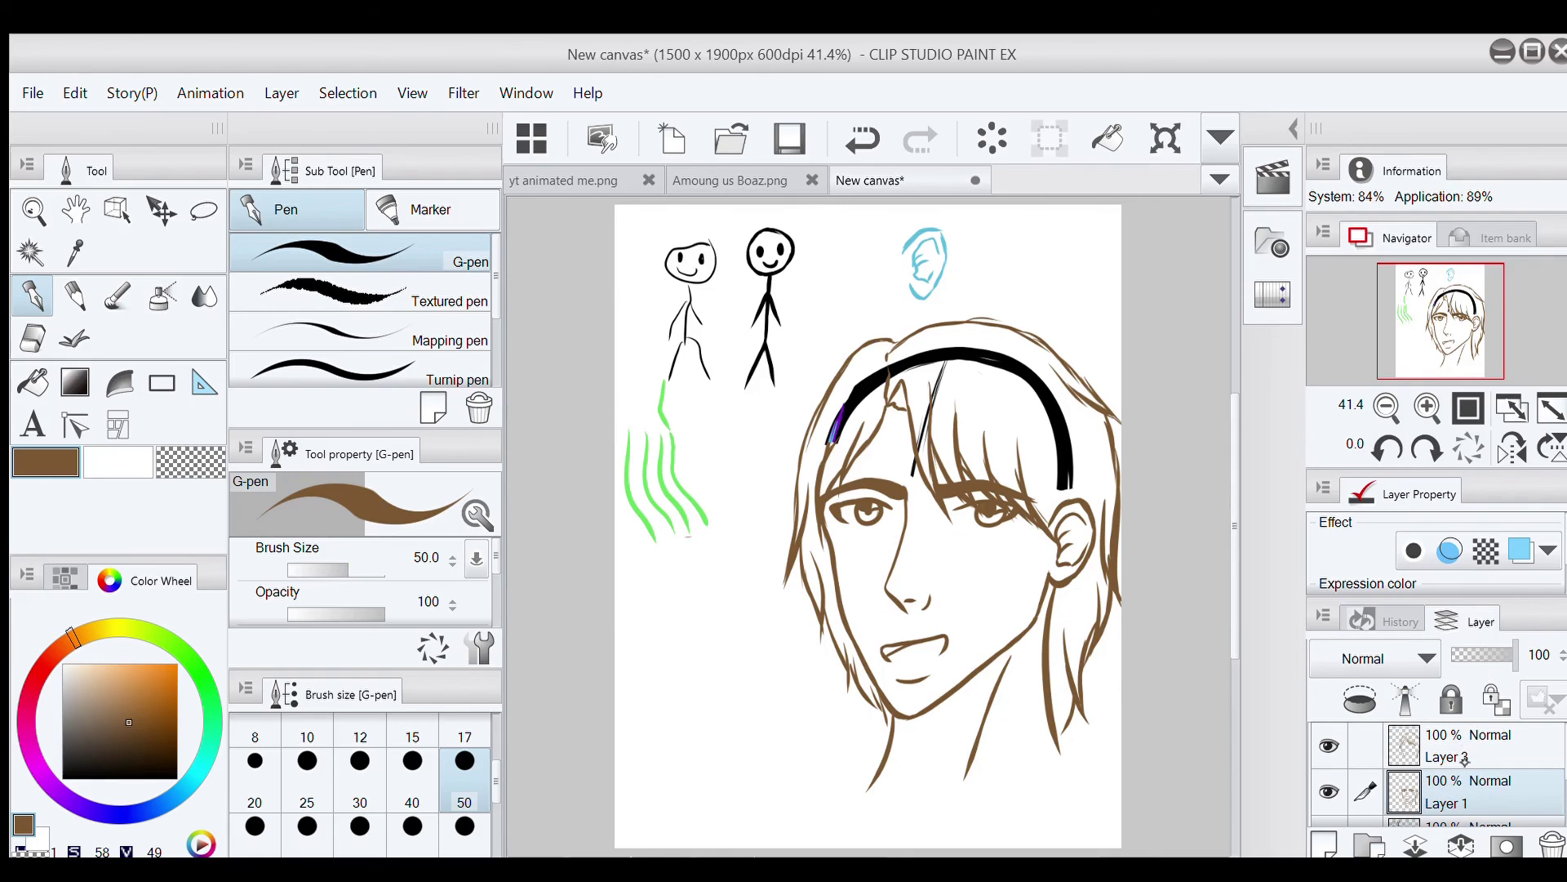
{"action": "scroll", "coordinate": [1445, 776], "scroll_direction": "down", "scroll_amount": 1}
{"action": "left_click", "coordinate": [1444, 793]}
{"action": "left_click", "coordinate": [33, 337]}
{"action": "left_click_drag", "start_coordinate": [859, 382], "coordinate": [820, 465]}
{"action": "mouse_move", "coordinate": [871, 389]}
{"action": "left_mouse_down"}
{"action": "mouse_move", "coordinate": [901, 473]}
{"action": "mouse_move", "coordinate": [925, 365]}
{"action": "mouse_move", "coordinate": [984, 351]}
{"action": "mouse_move", "coordinate": [1021, 356]}
{"action": "mouse_move", "coordinate": [1065, 449]}
{"action": "left_mouse_up"}
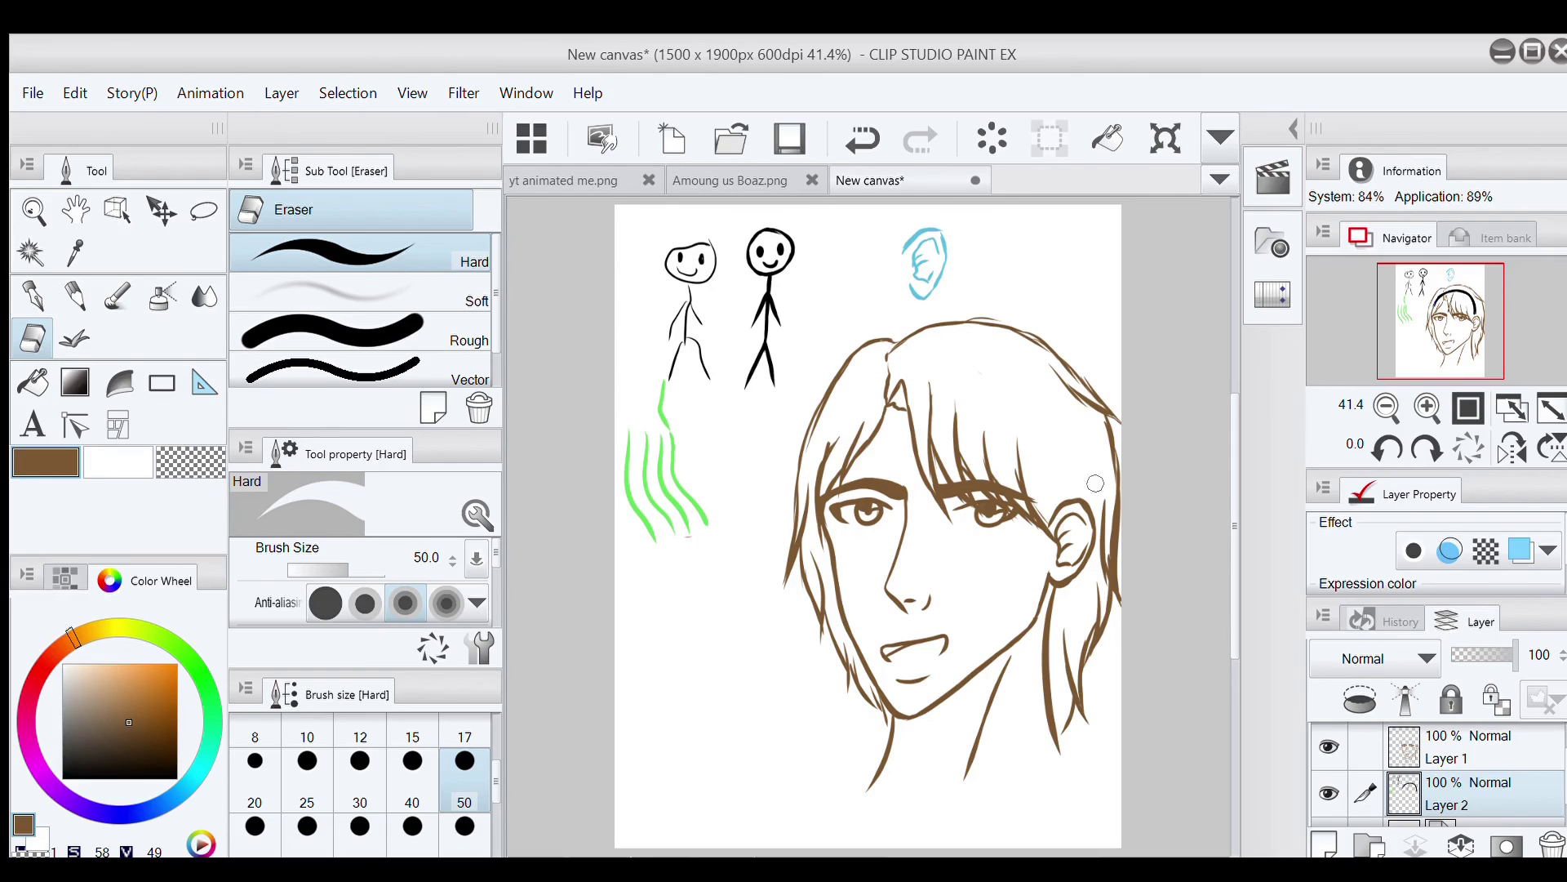